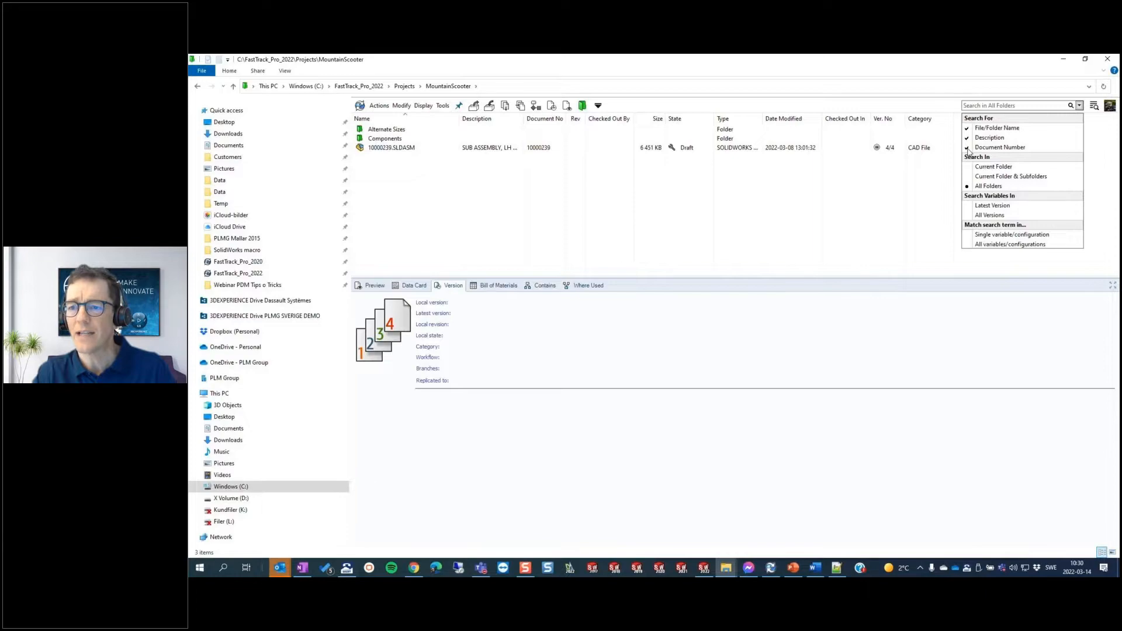
Search all folders for 227 with the current search options, then clear the search.
left_click(842, 226)
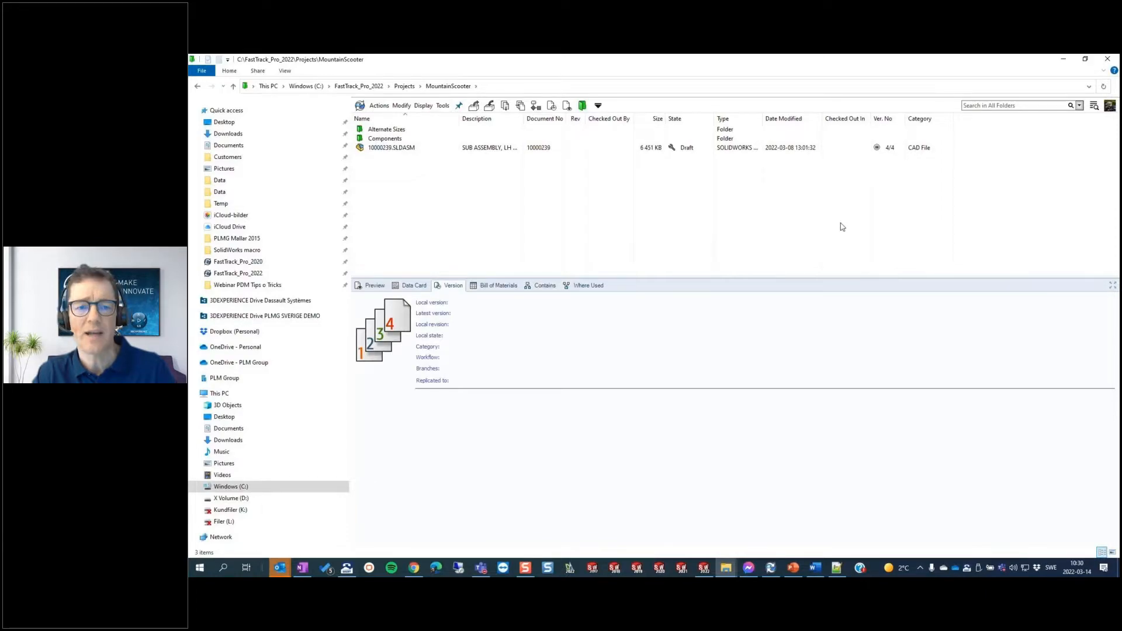
left_click(1017, 106)
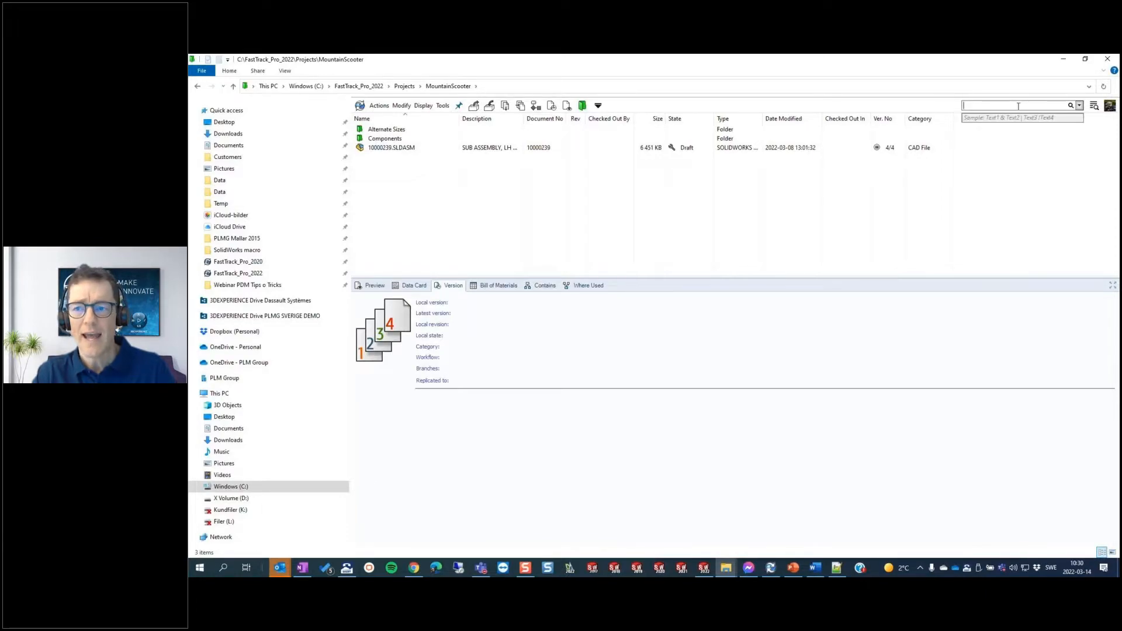
type("227")
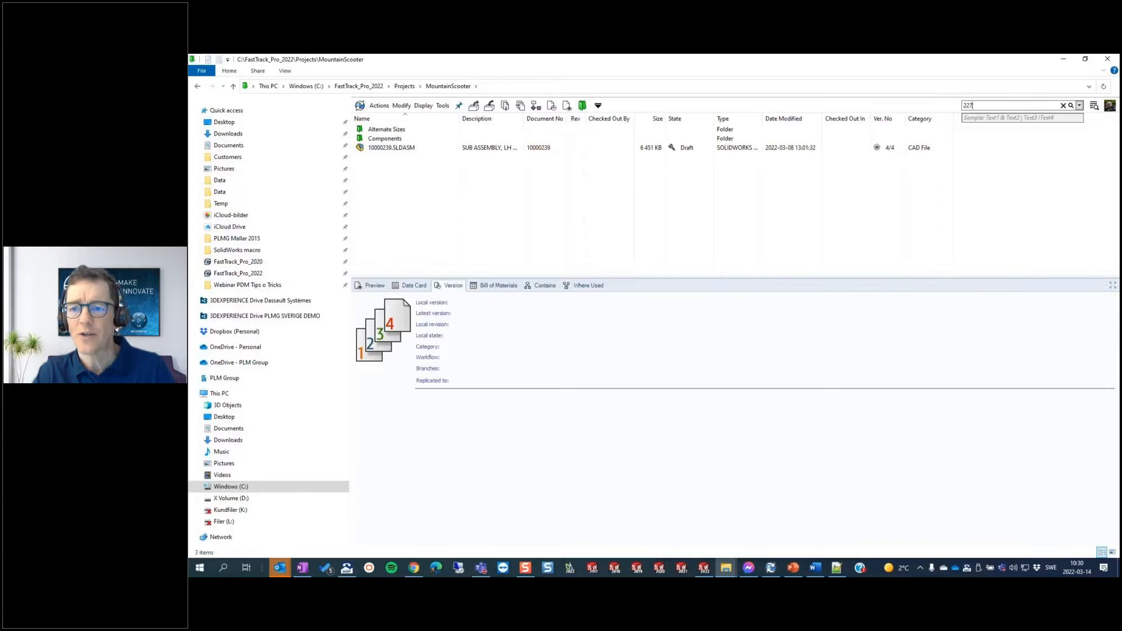
key("Return")
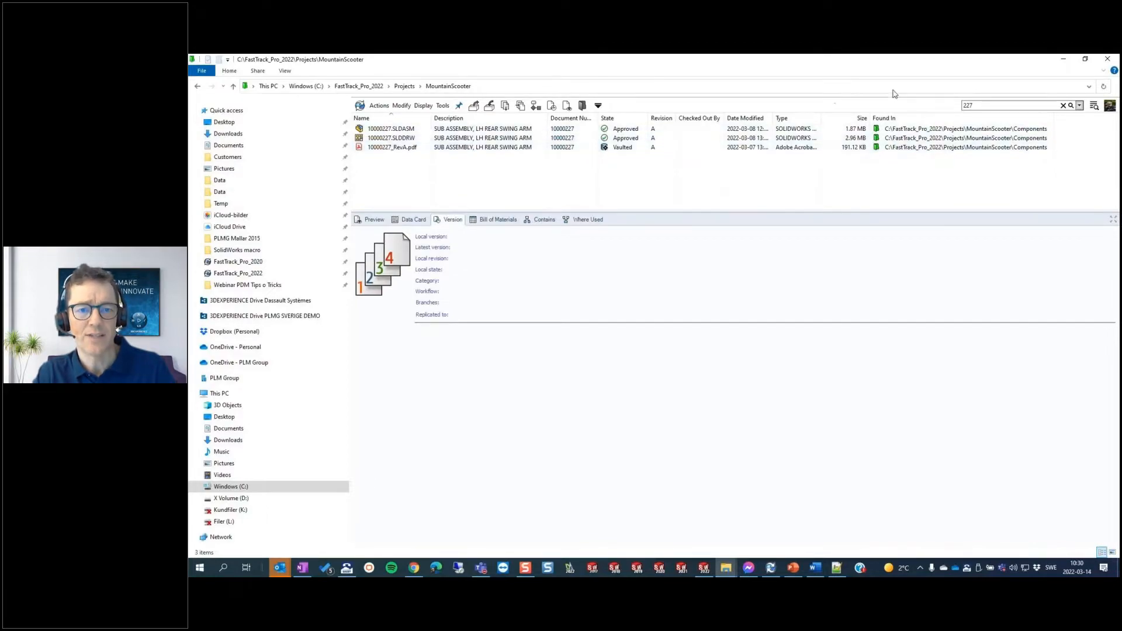
left_click(1063, 106)
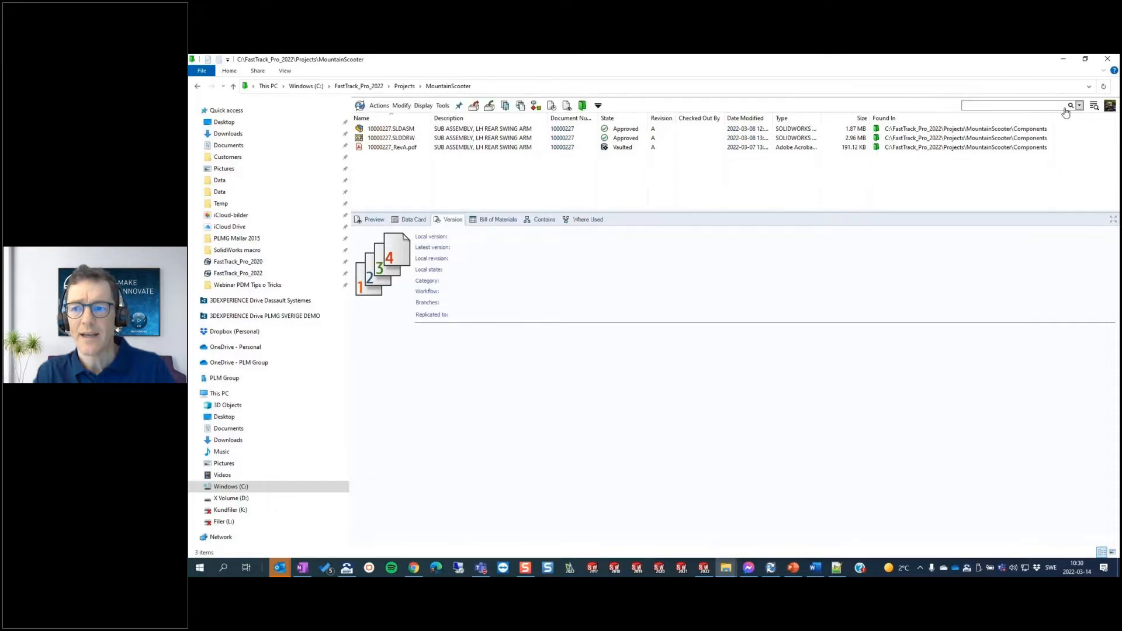
Search all folders for "bogey OR arm", inspect the rear swing arm part and lower bogey wheel assembly, then exit the search.
left_click(1010, 105)
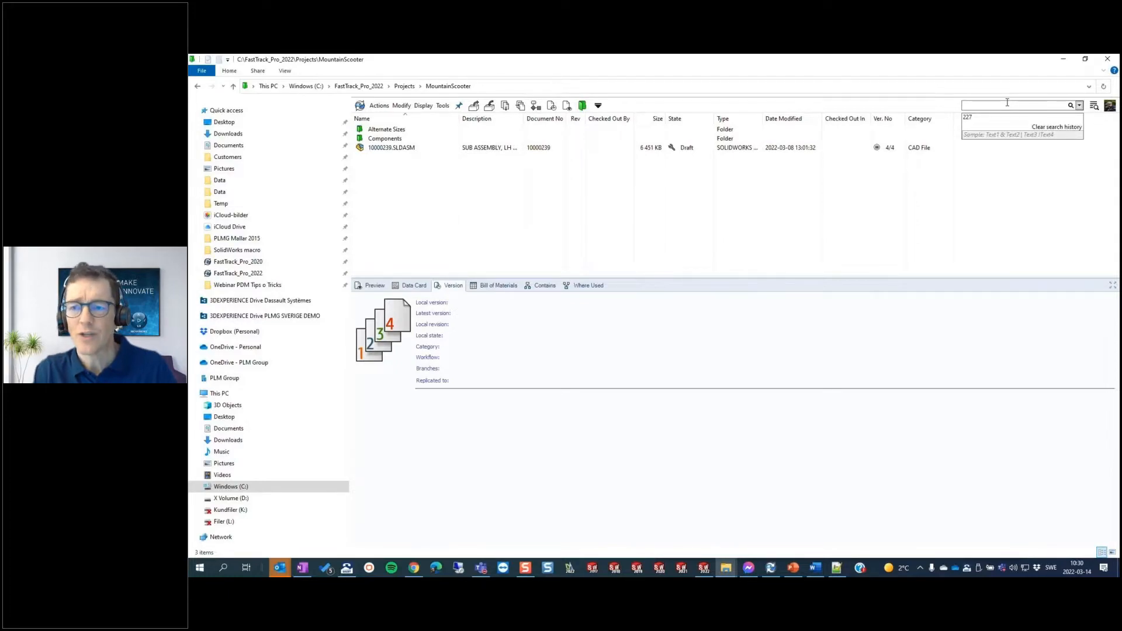
type("bogey")
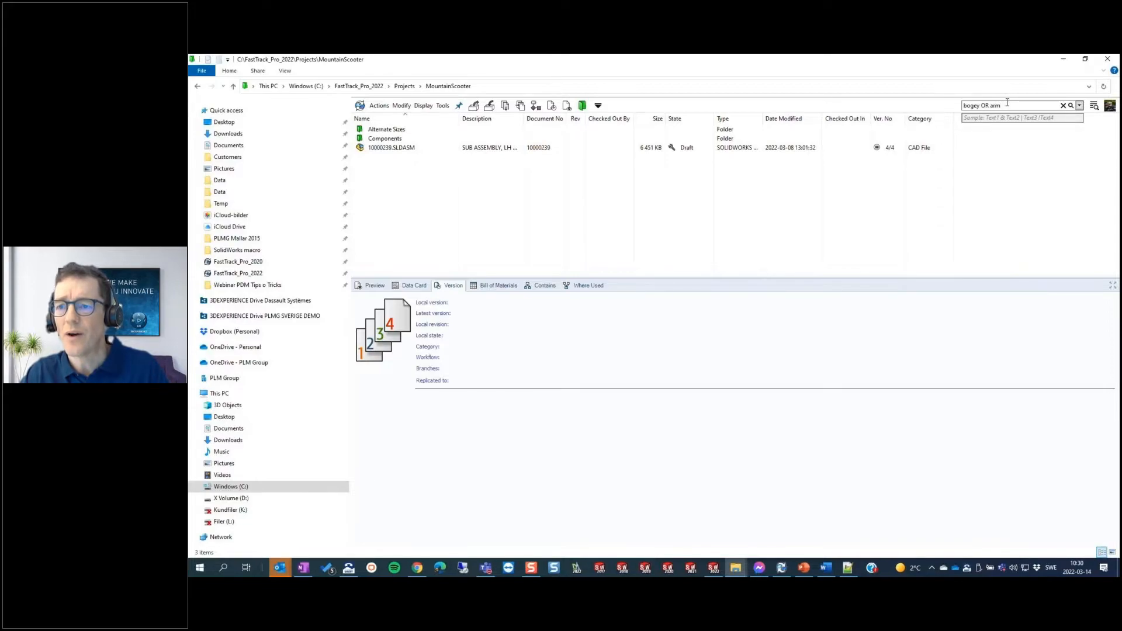
type("OR arm")
key("Return")
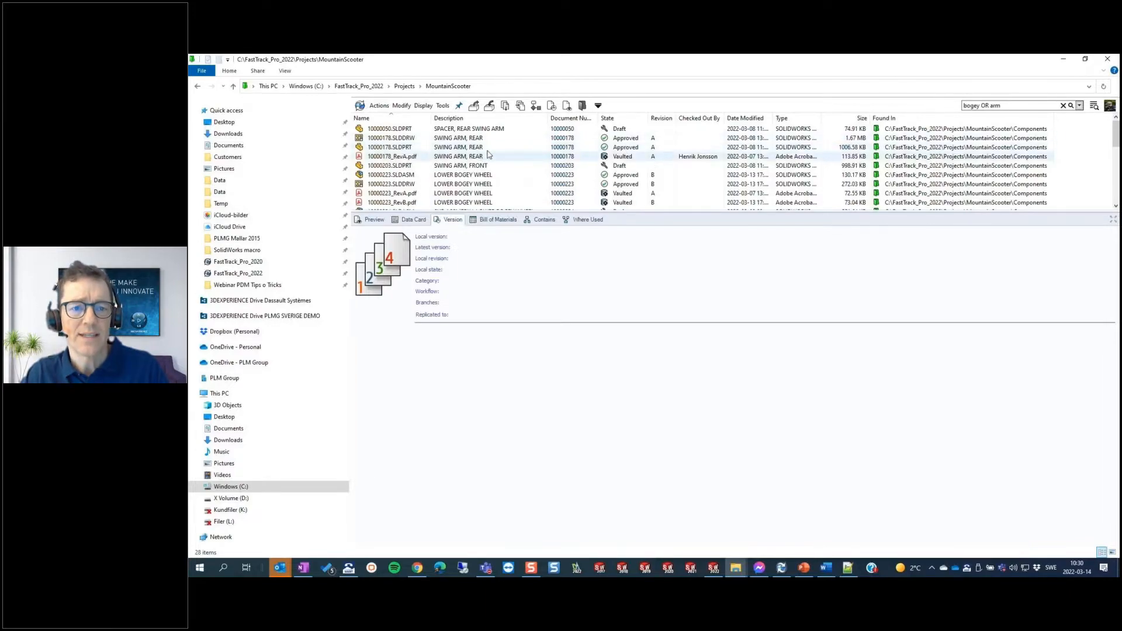
left_click(458, 147)
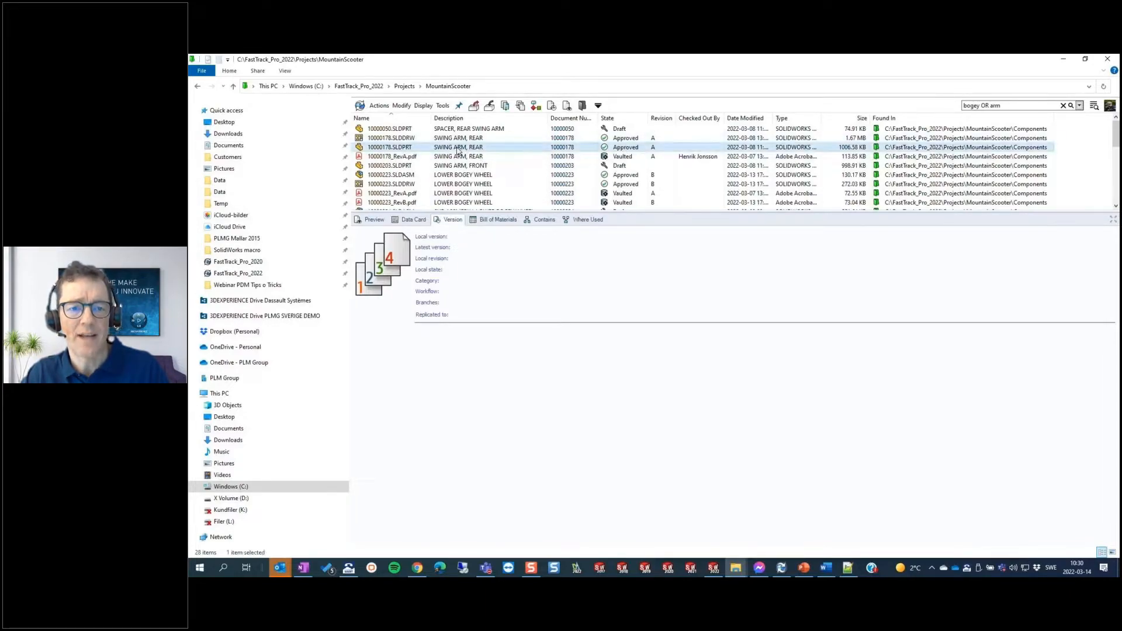
left_click(461, 176)
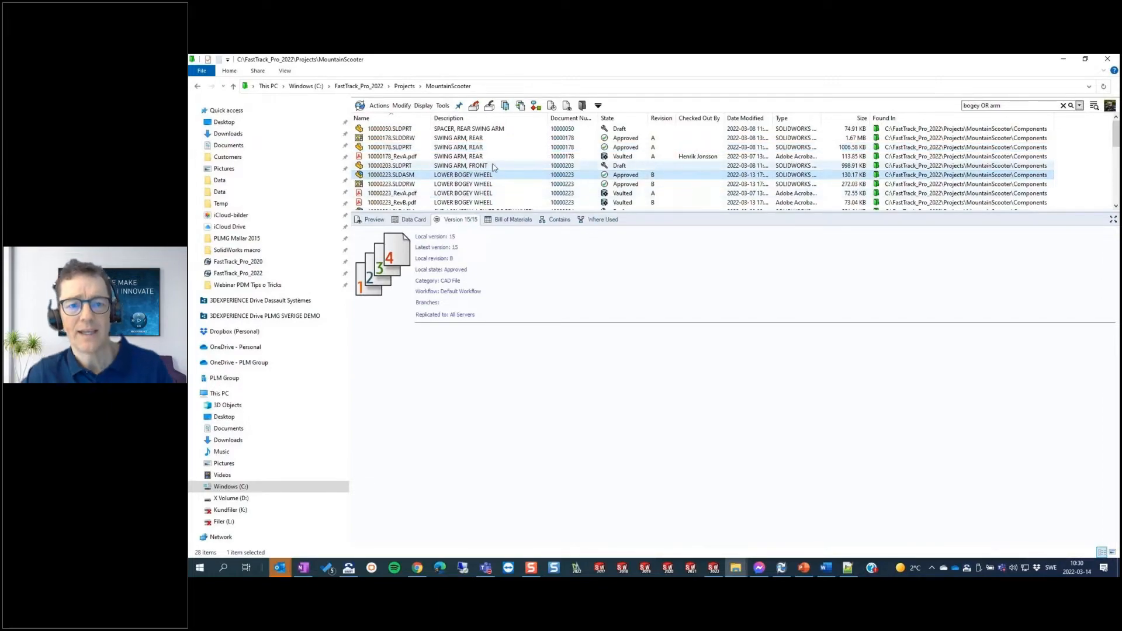
key("Escape")
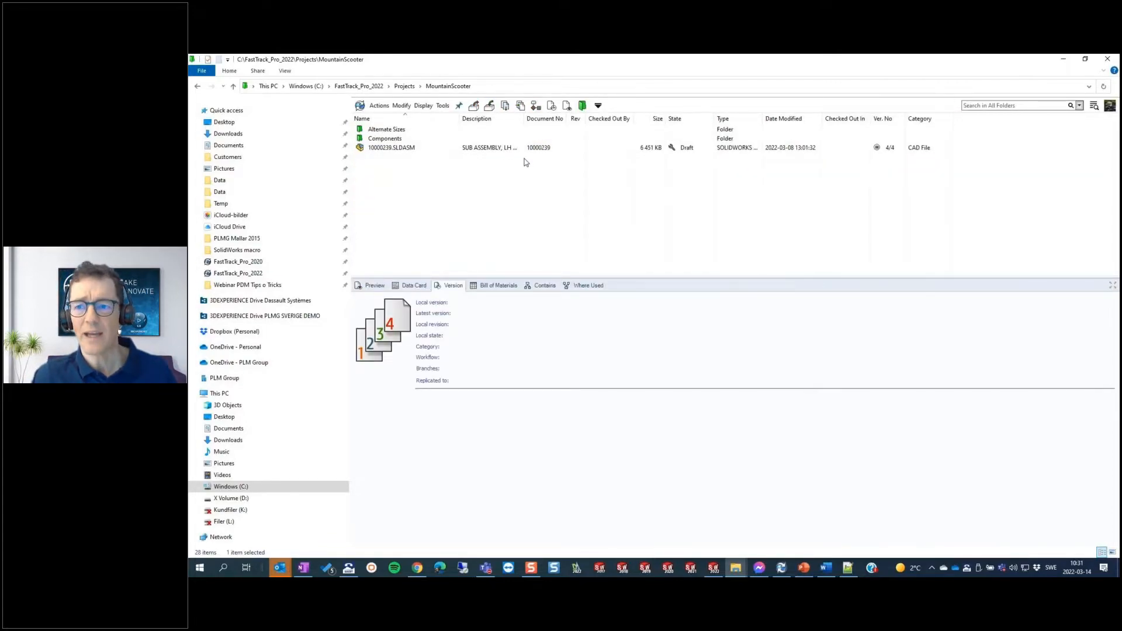
Search all folders for 1000022 while excluding wheel with "1000022 ! wheel", then clear the search.
left_click(989, 106)
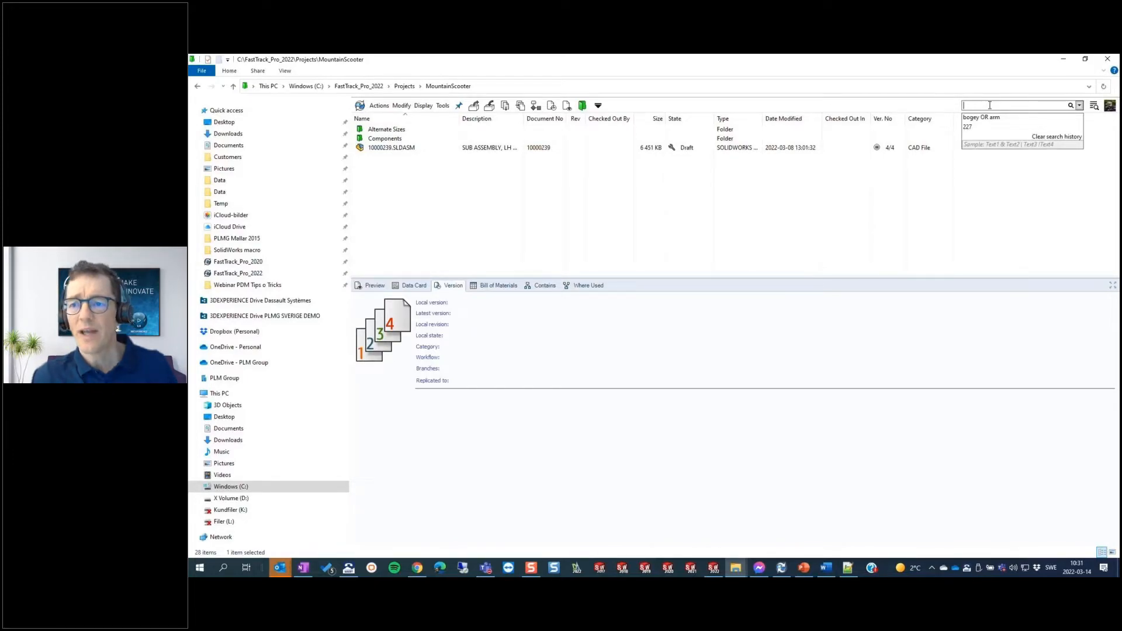
type("1")
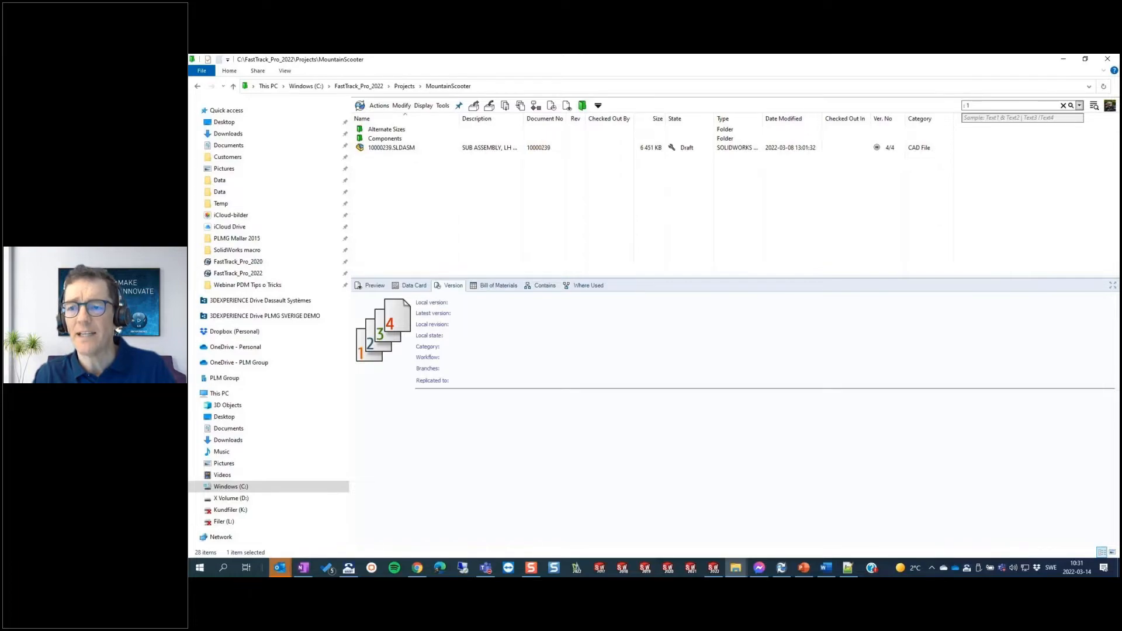
type("0000")
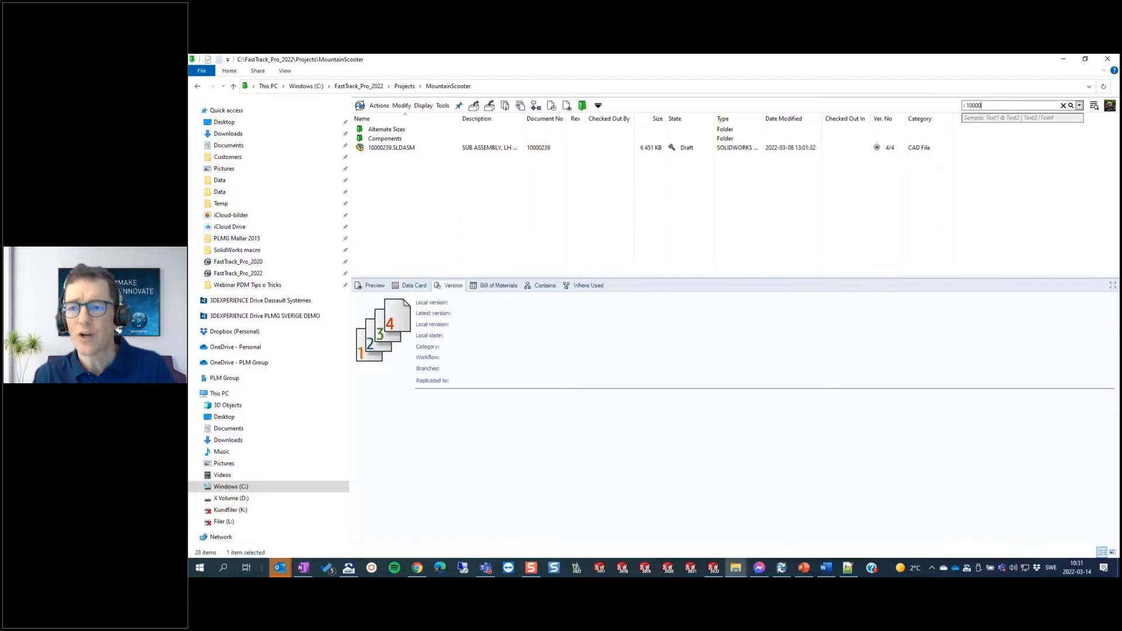
type("22")
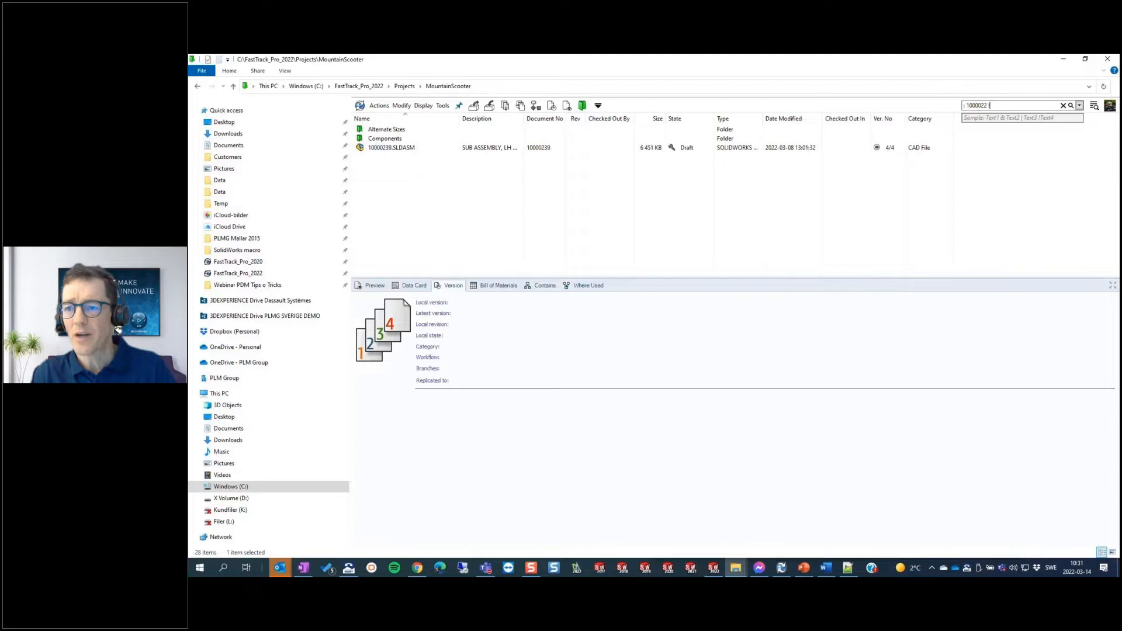
type(" ! whe")
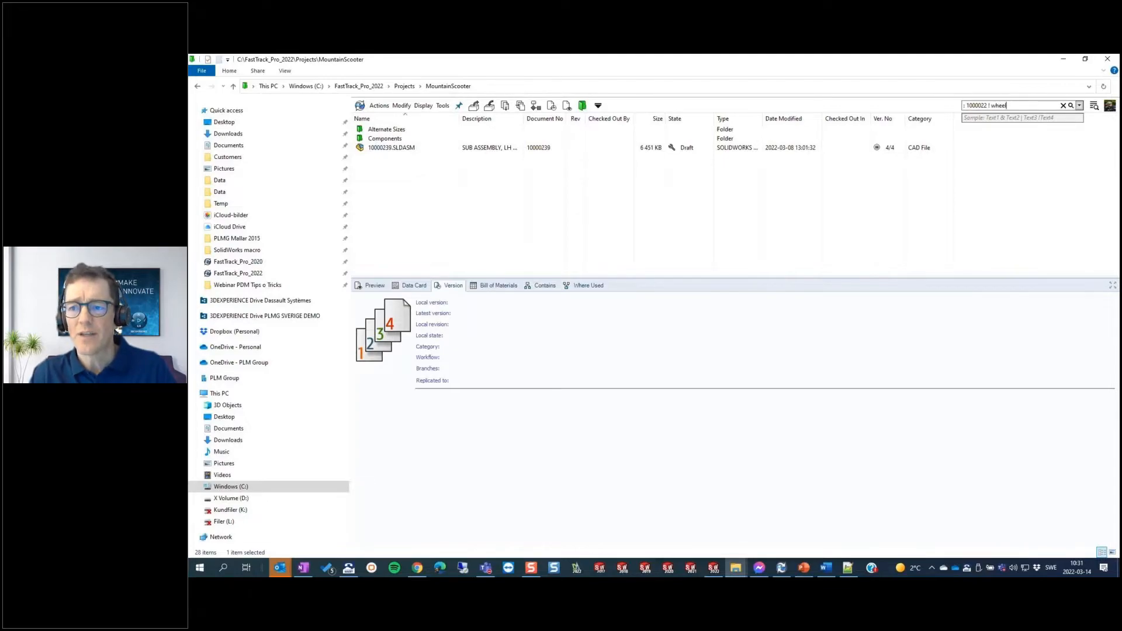
type("el")
key("Return")
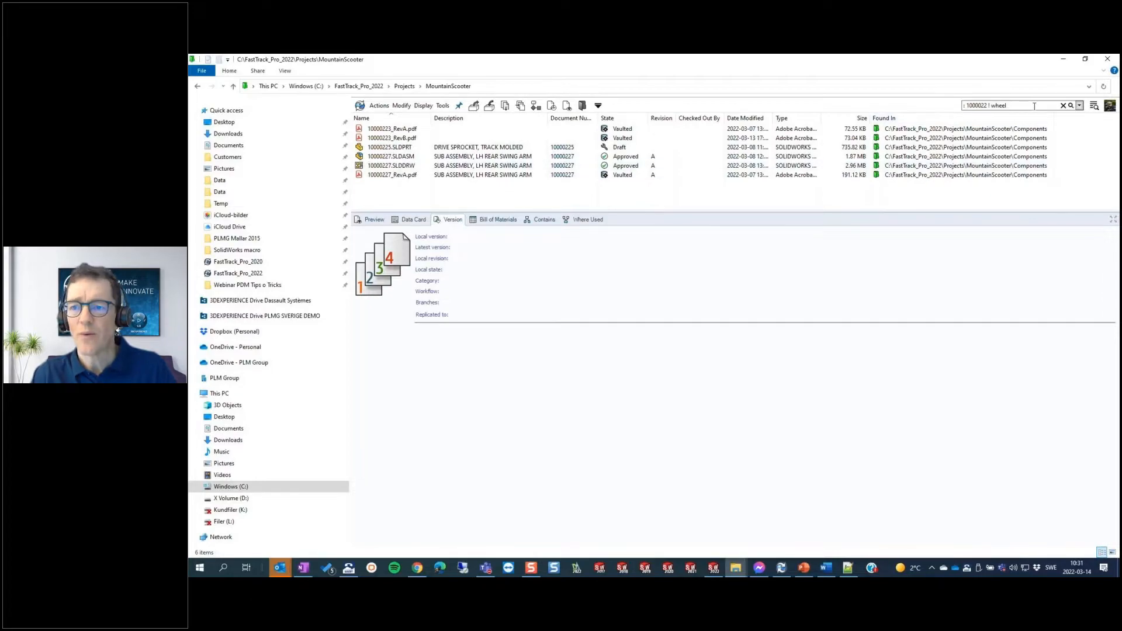
left_click(1063, 105)
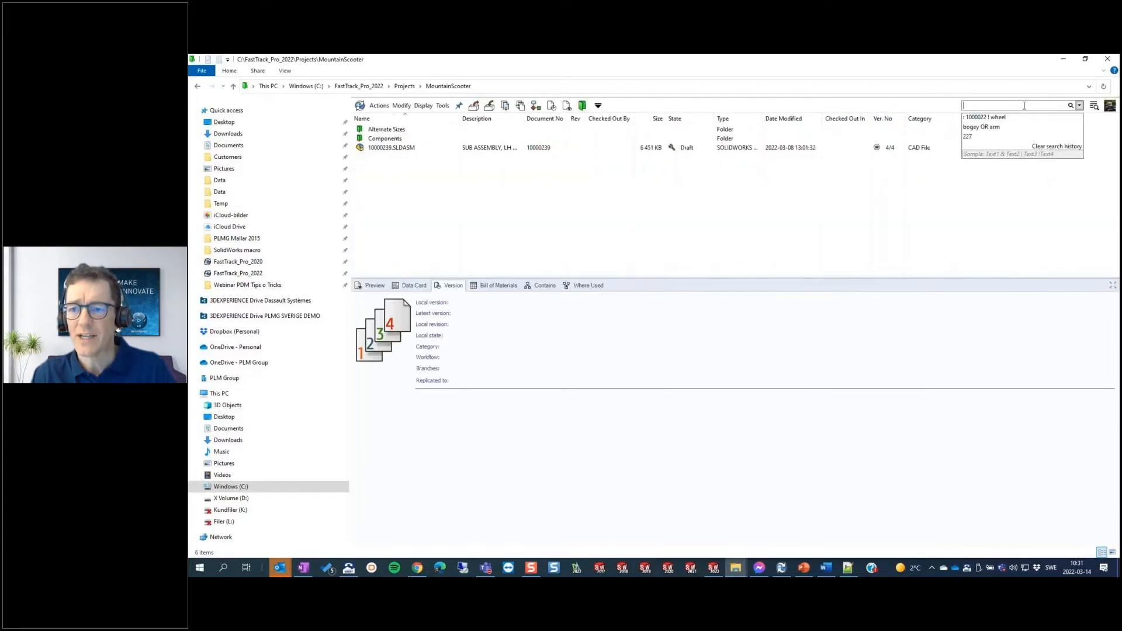
Rerun the 227 search from the recent searches, then clear it and erase the search history.
left_click(967, 138)
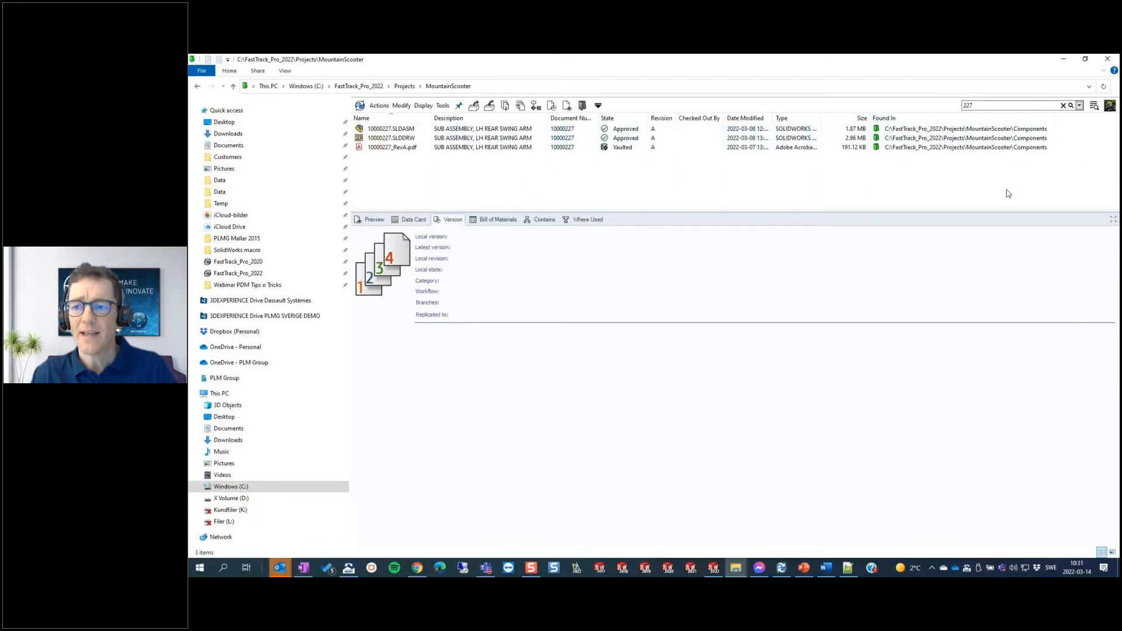
left_click(1062, 106)
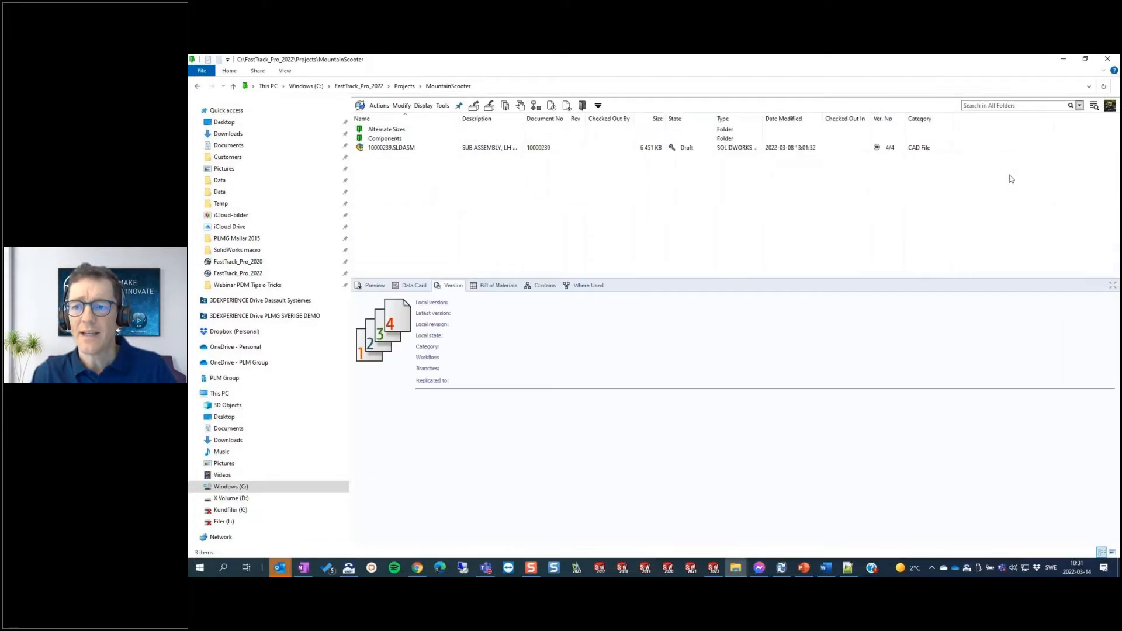
left_click(1052, 106)
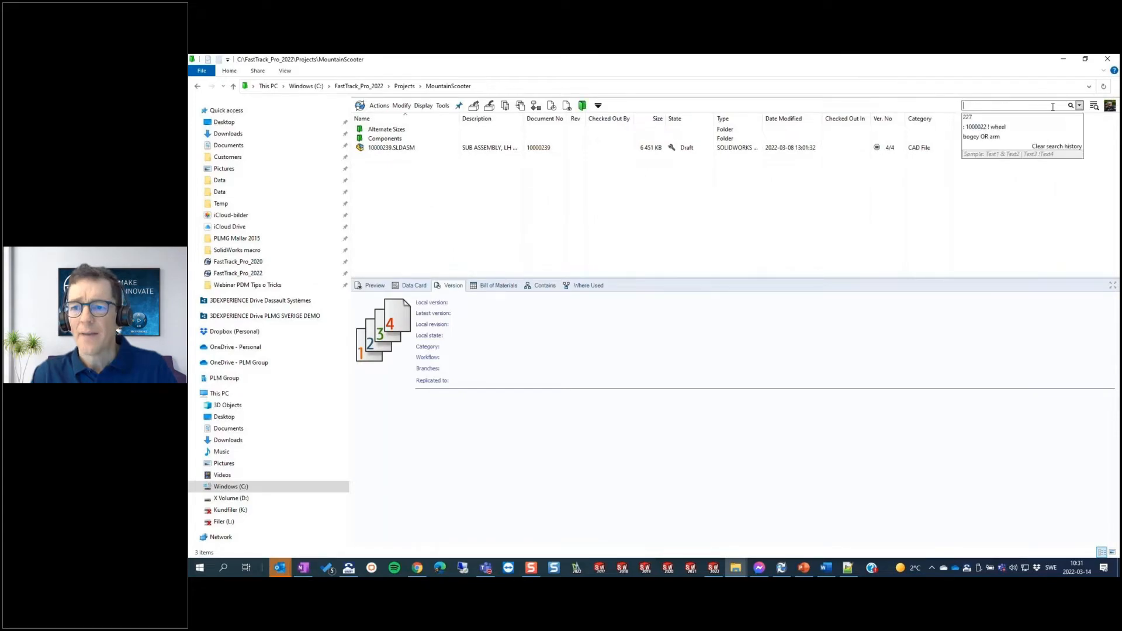
left_click(1055, 146)
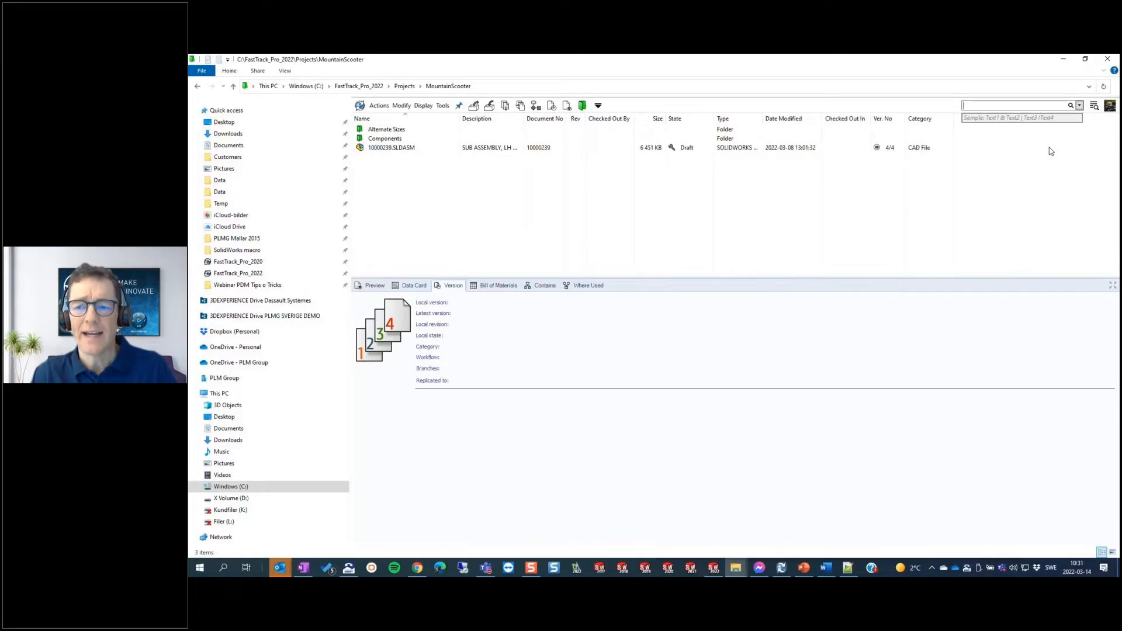
Switch to SOLIDWORKS PDM Administration and review the Quick Search List's variables and group assignment, leaving Contributors assigned.
left_click(781, 569)
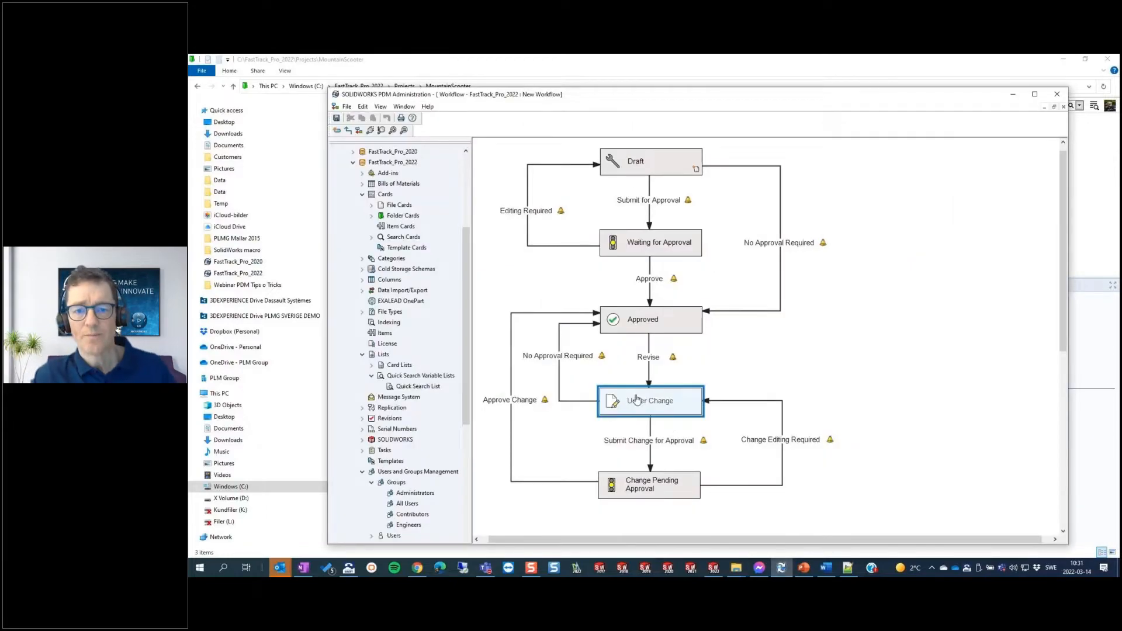
left_click(412, 387)
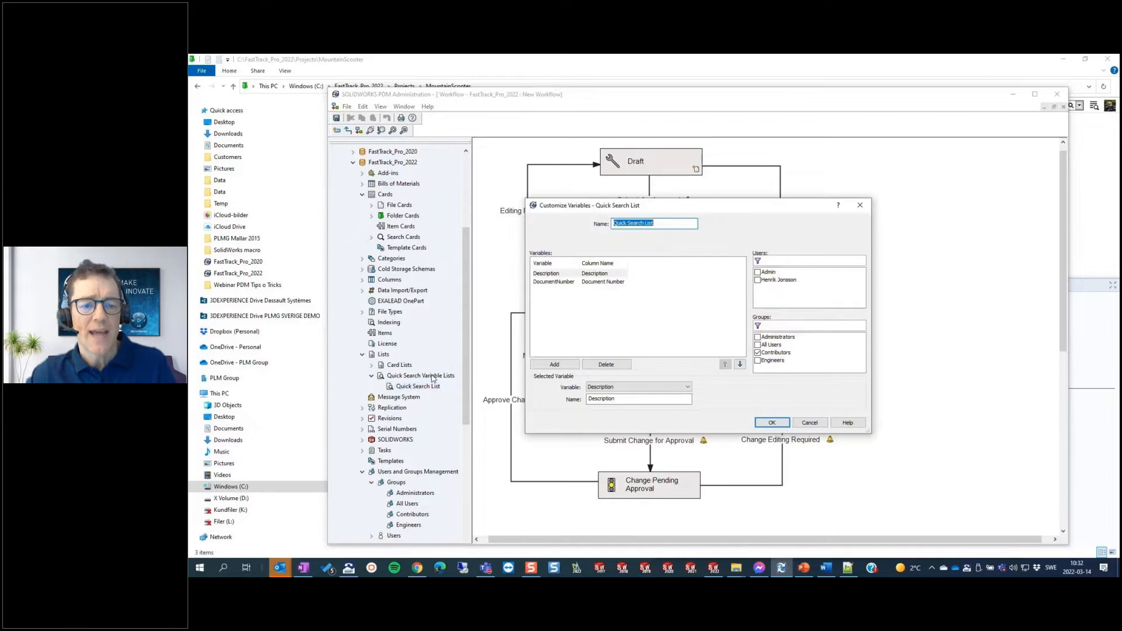
left_click(555, 282)
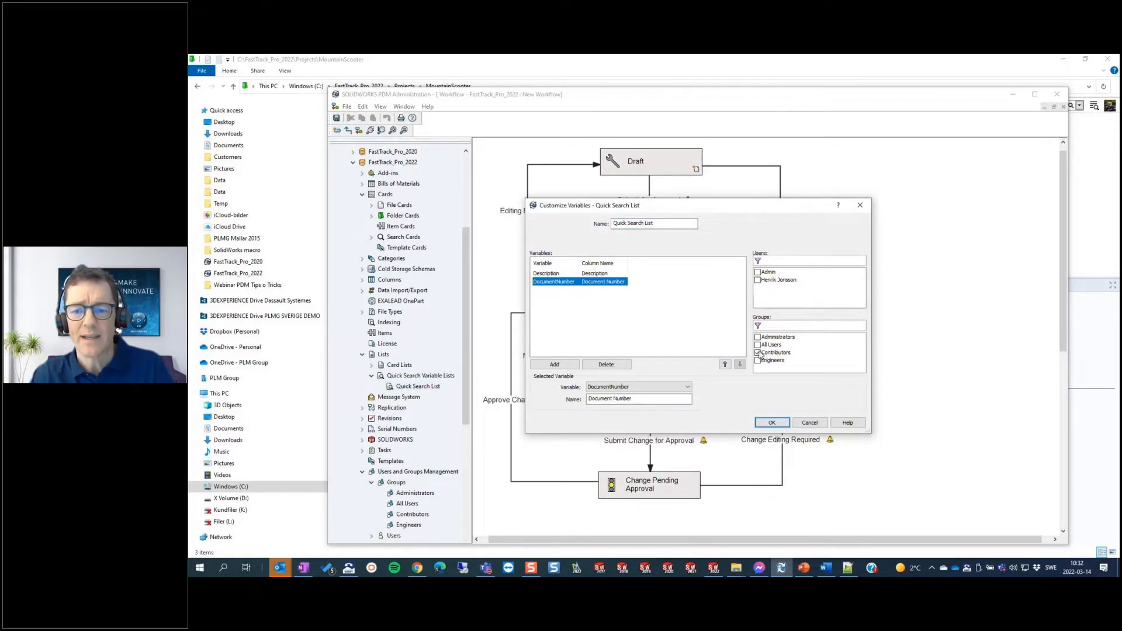
left_click(758, 353)
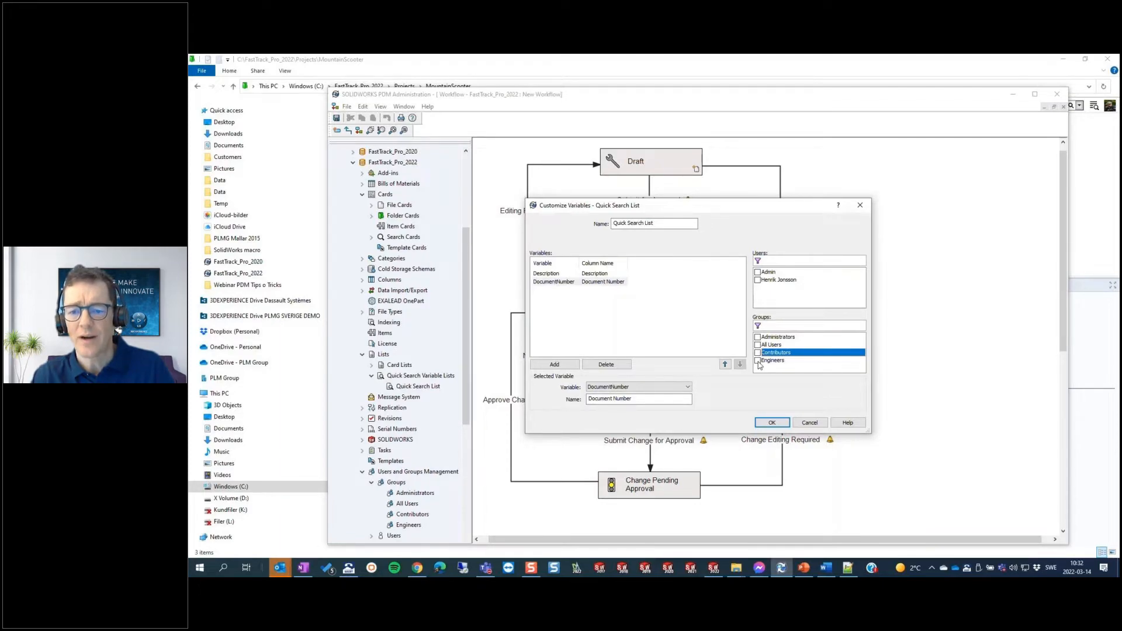
left_click(758, 353)
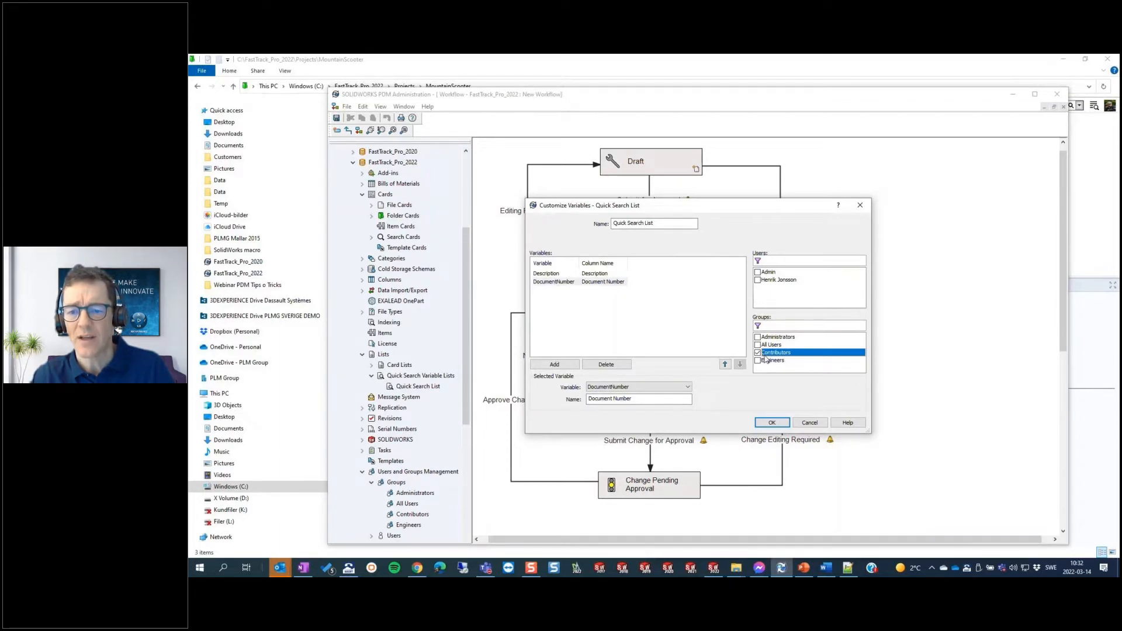
left_click(772, 424)
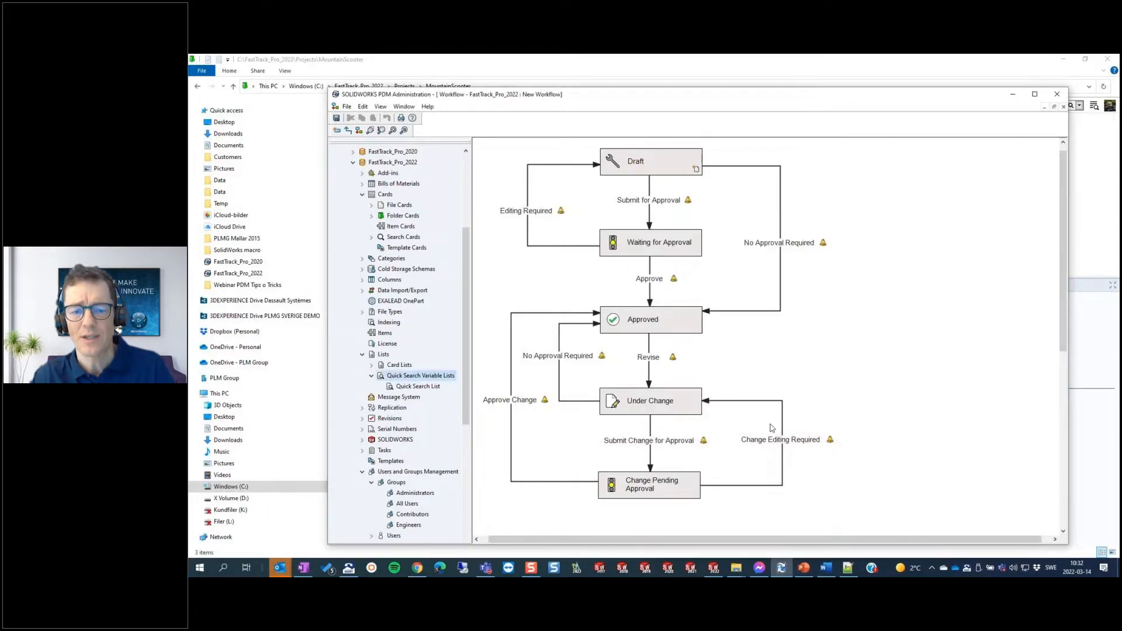
Create a new quick search variable list named "PLM Group - Advanced List" and assign it to the Engineers group.
right_click(409, 376)
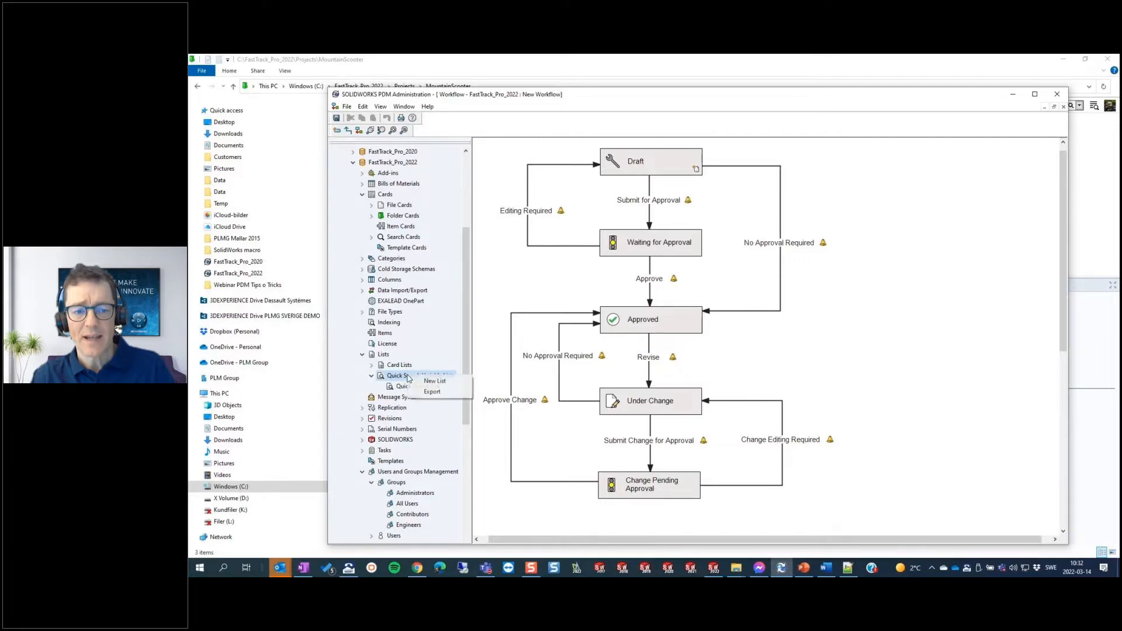
left_click(432, 381)
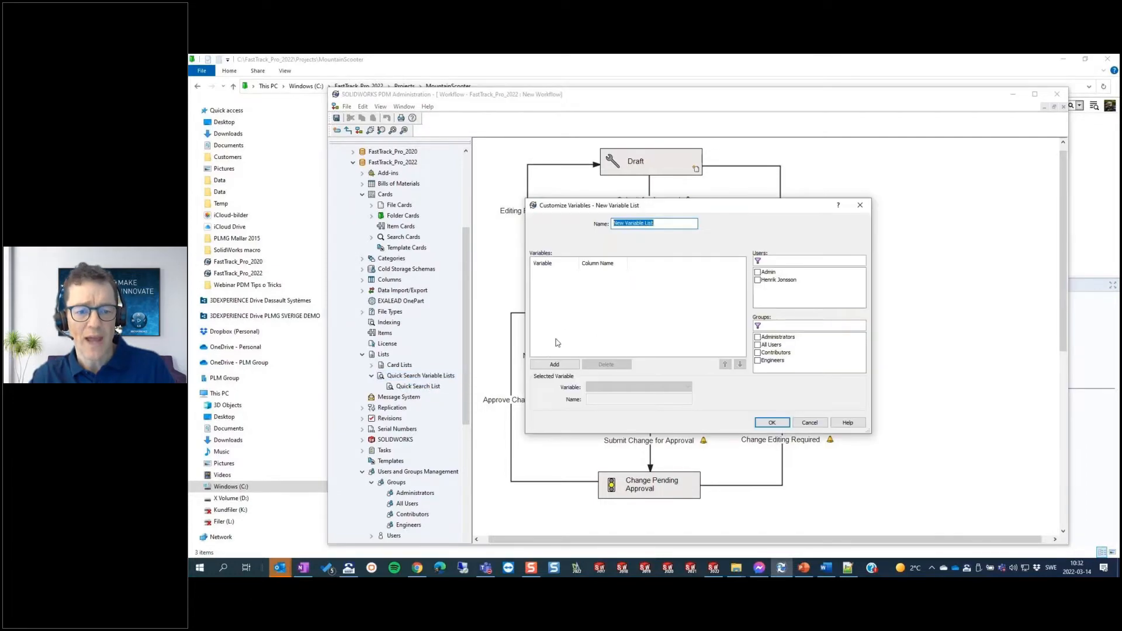
key("super+v")
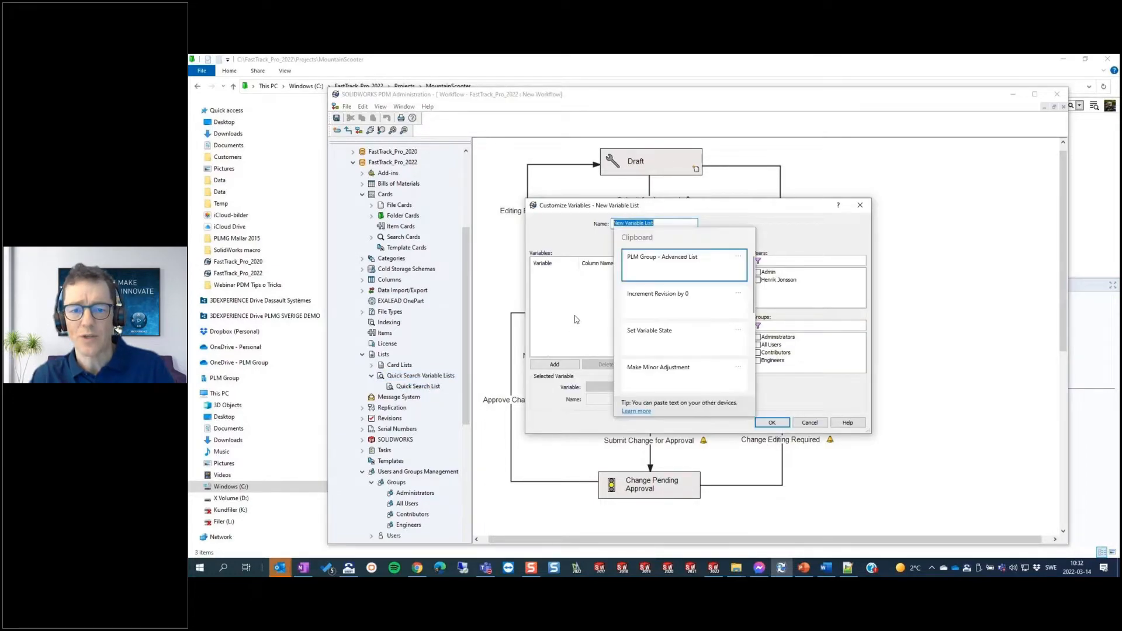
left_click(688, 270)
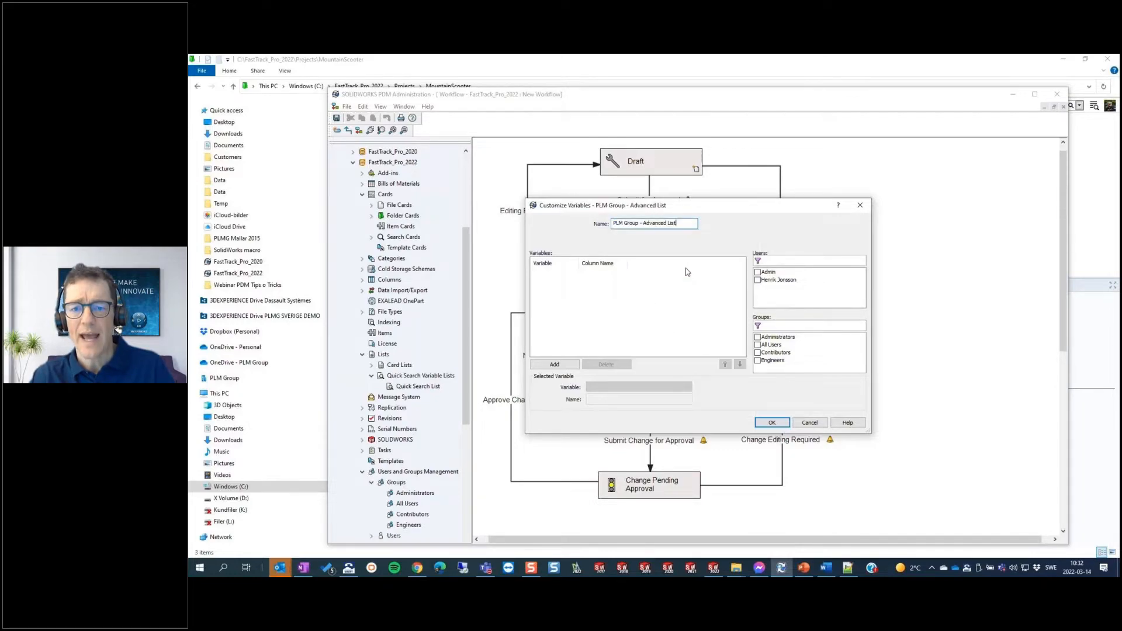
left_click(759, 361)
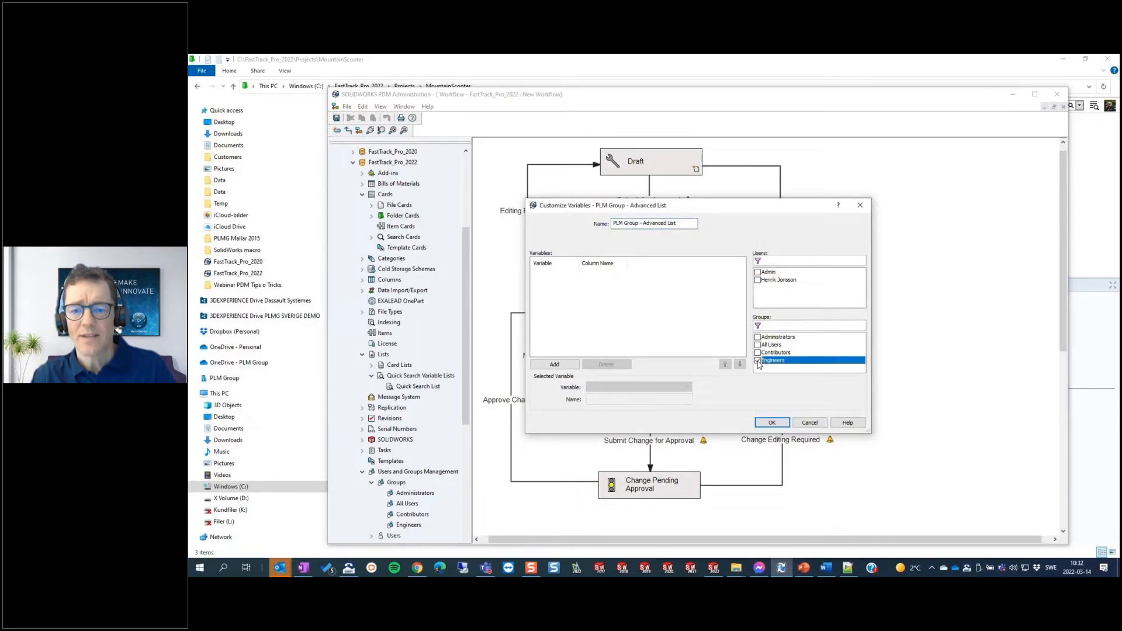
Add the Description variable to the PLM Group - Advanced List.
left_click(568, 364)
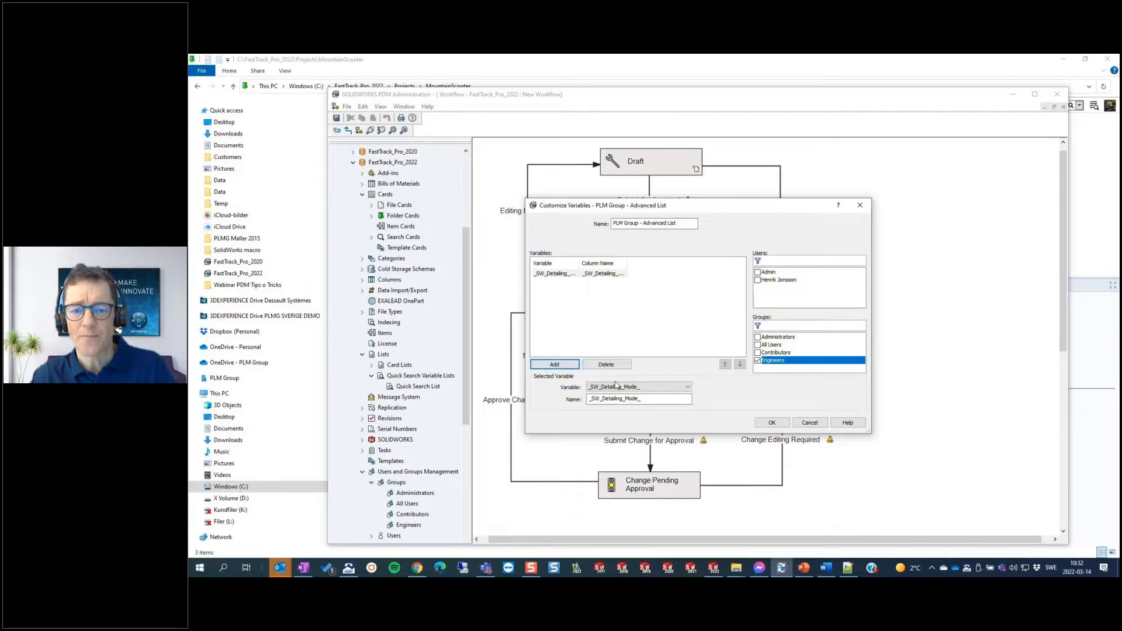
left_click(616, 385)
left_click(618, 274)
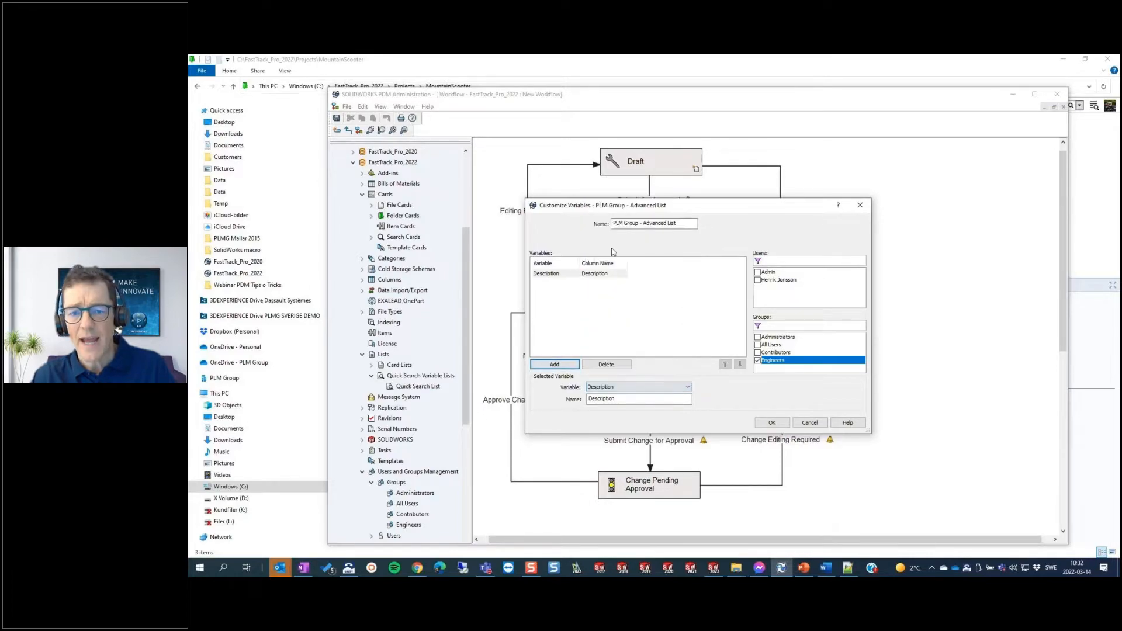
Add the Description2 and DocumentNumber variables to the PLM Group - Advanced List, naming the DocumentNumber column "Doc#".
left_click(554, 365)
left_click(612, 388)
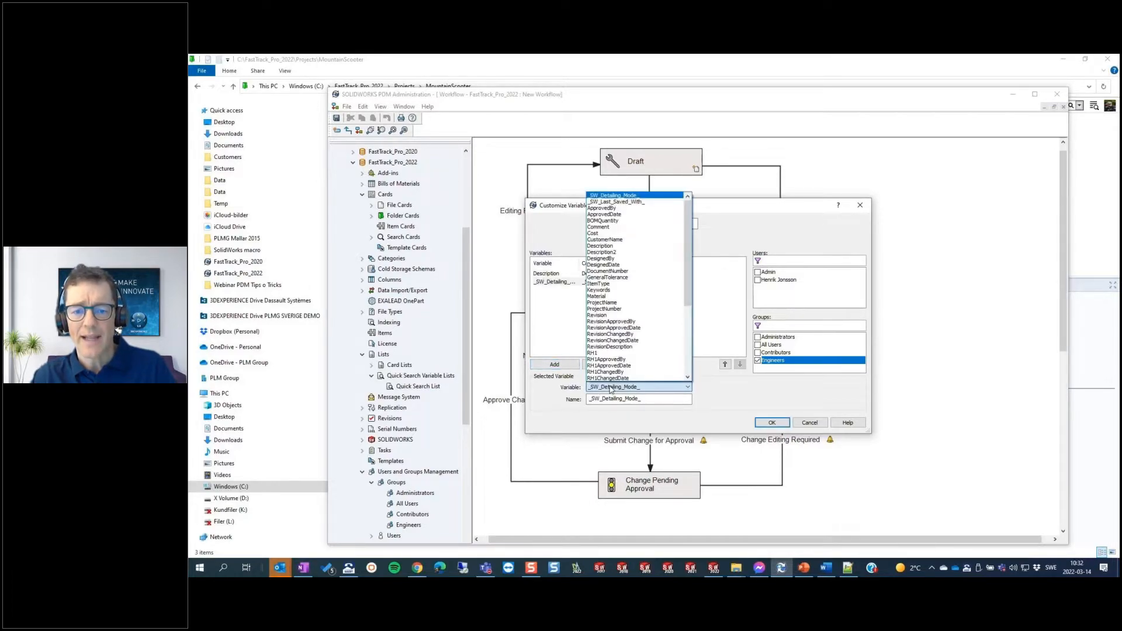
left_click(614, 252)
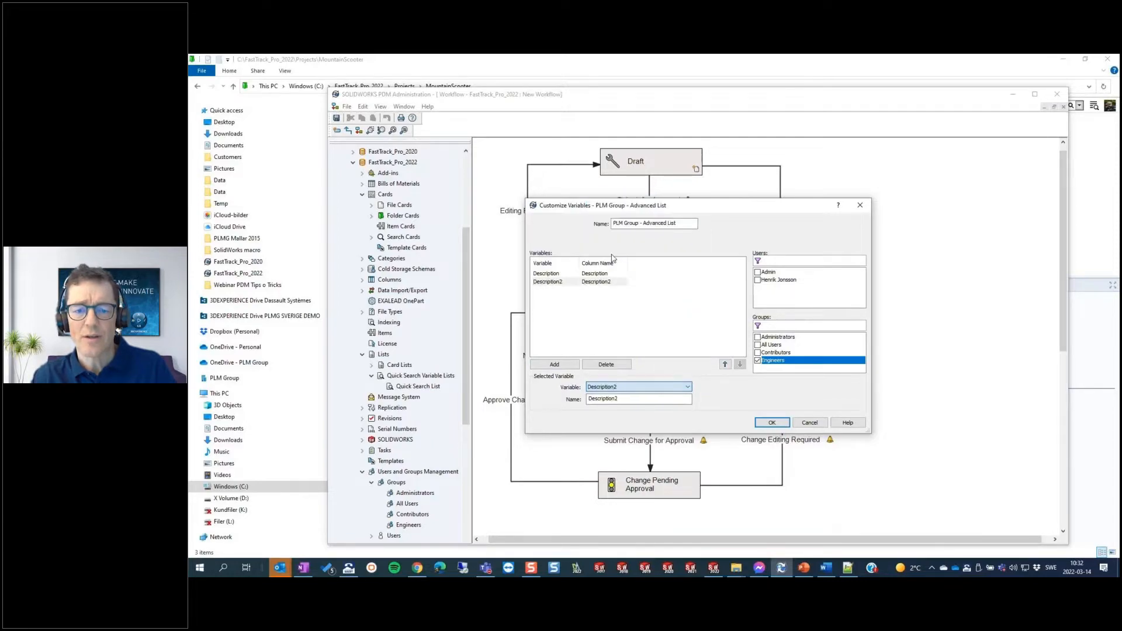
left_click(576, 364)
left_click(604, 388)
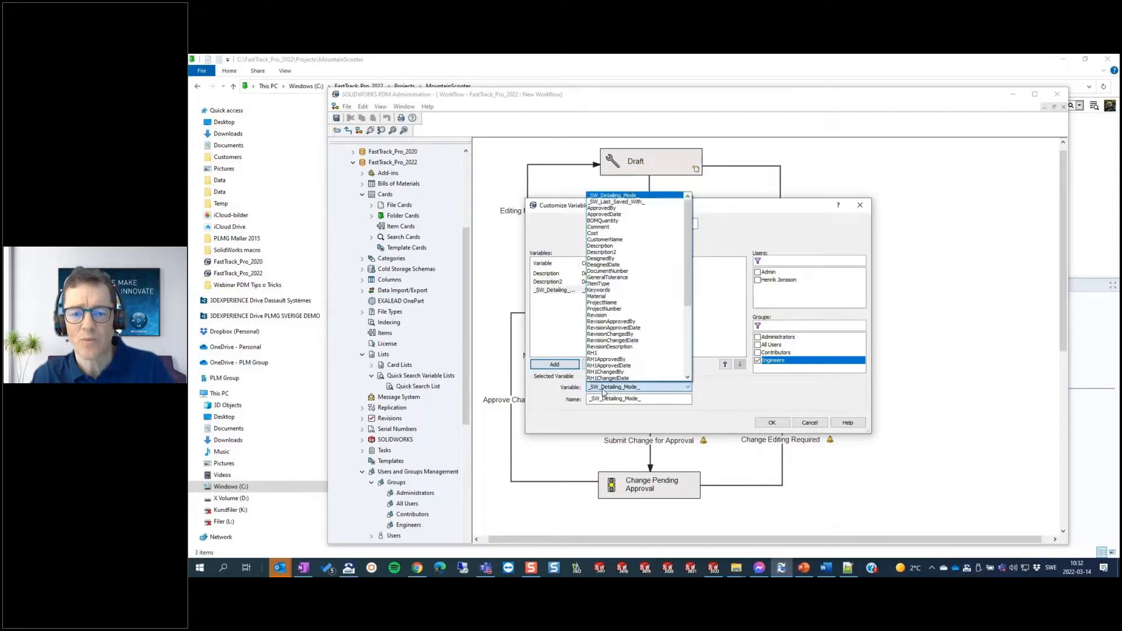
left_click(614, 271)
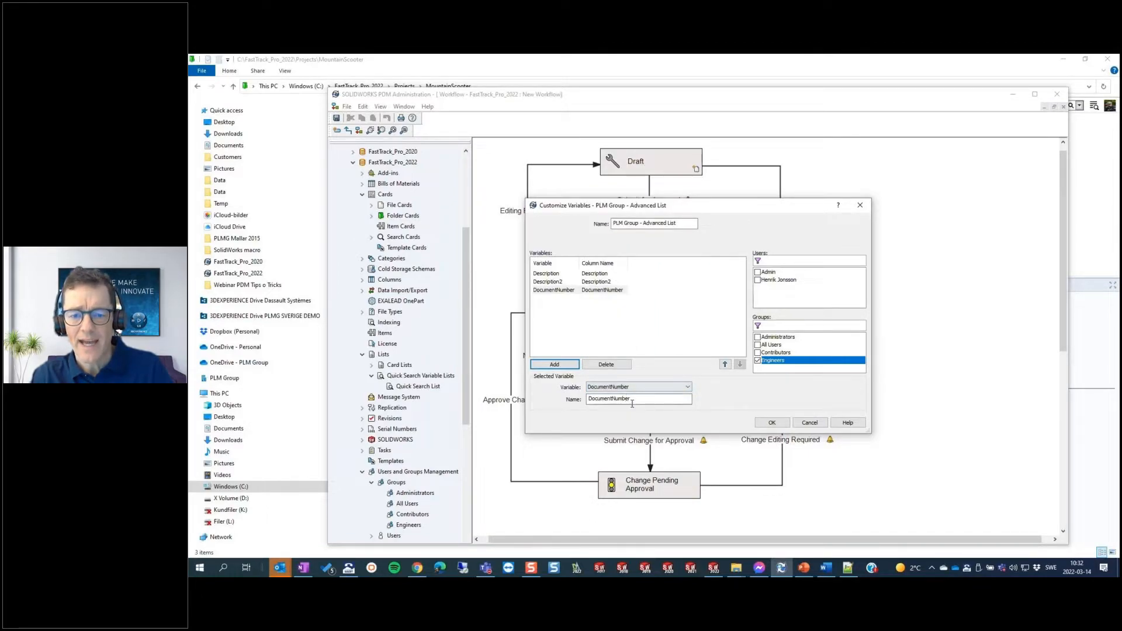
left_click_drag(637, 398, 597, 398)
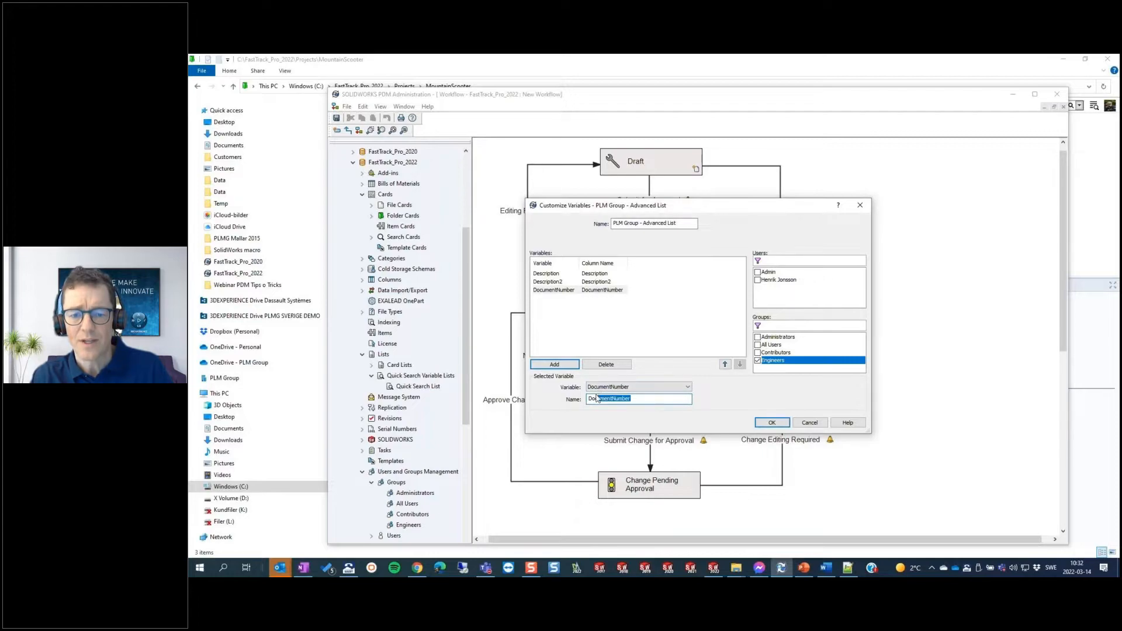
type("#")
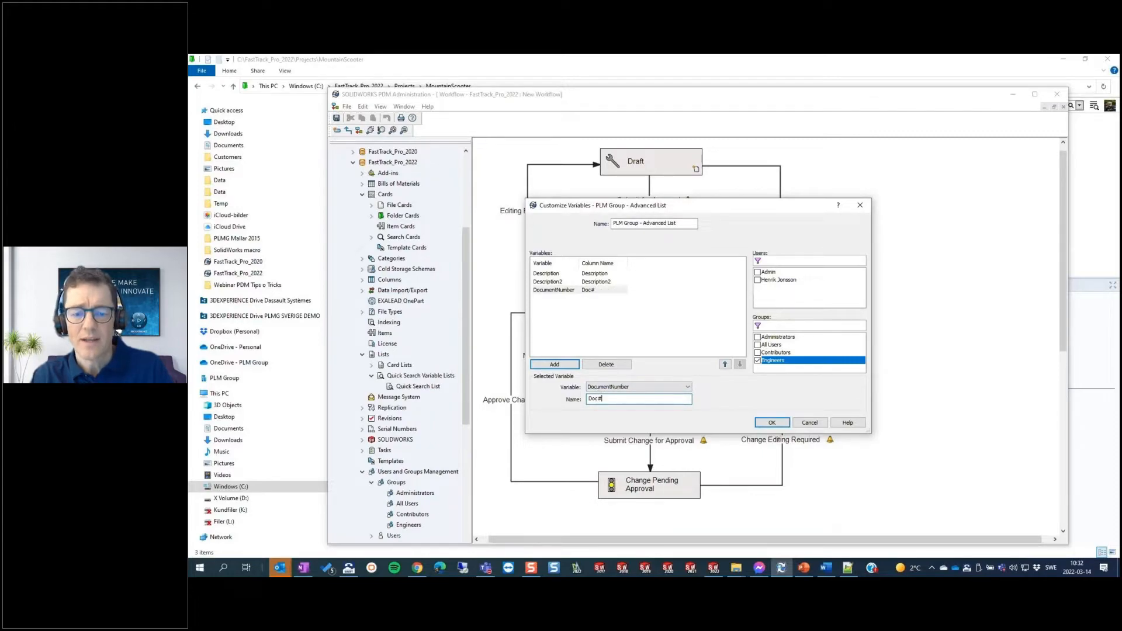
Add the ProjectName and ProjectNumber variables to the PLM Group - Advanced List and save the list.
left_click(556, 364)
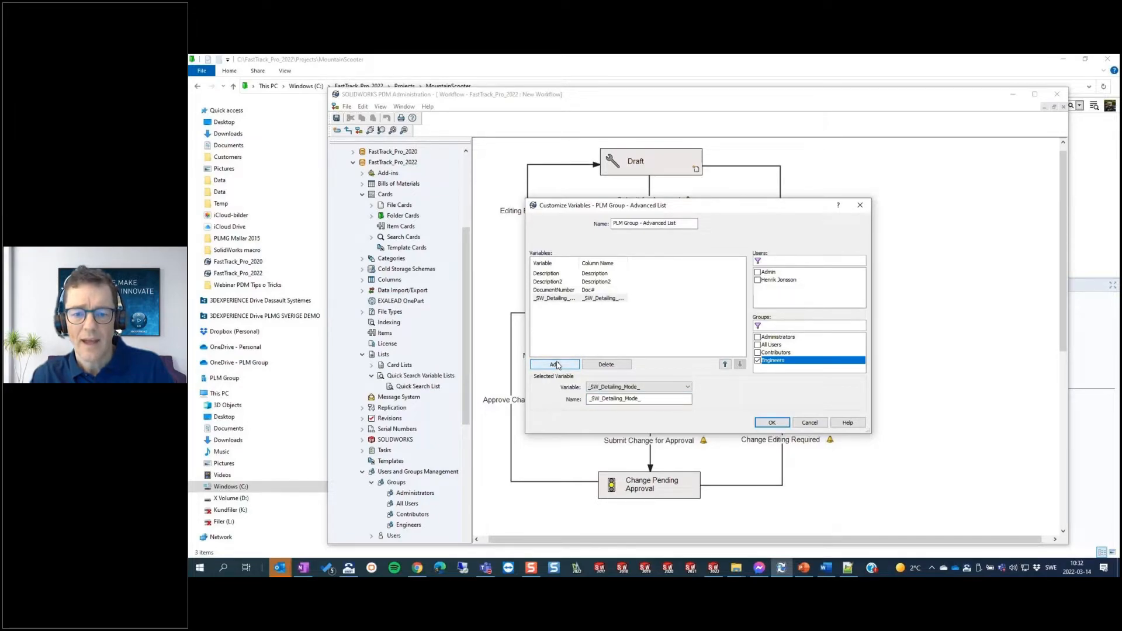
left_click(599, 386)
left_click(601, 302)
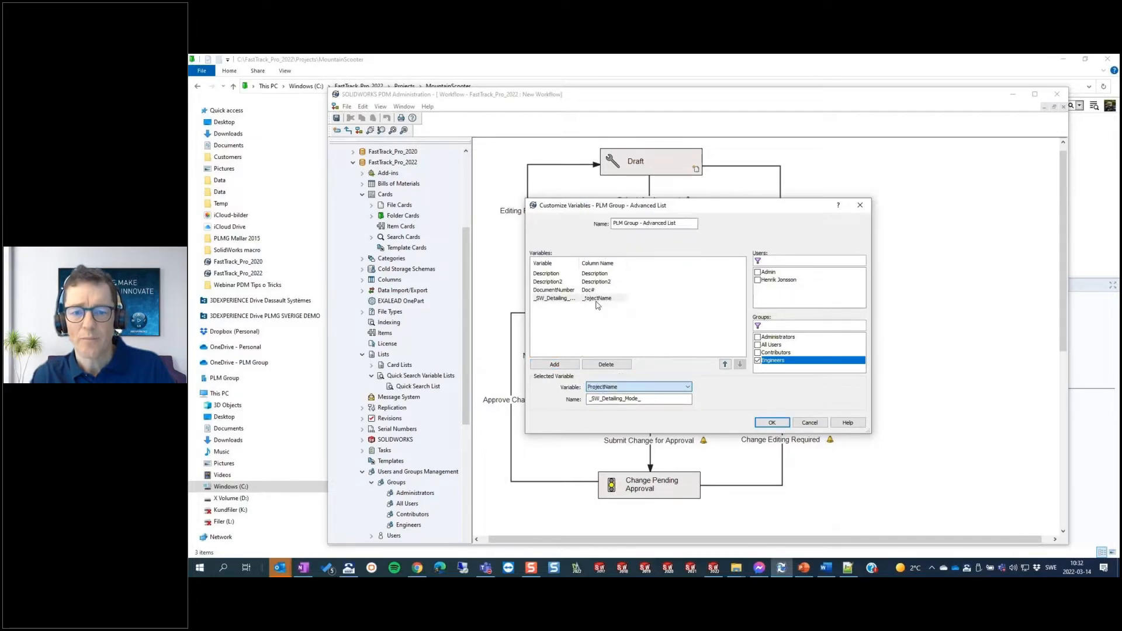
left_click(555, 364)
left_click(588, 386)
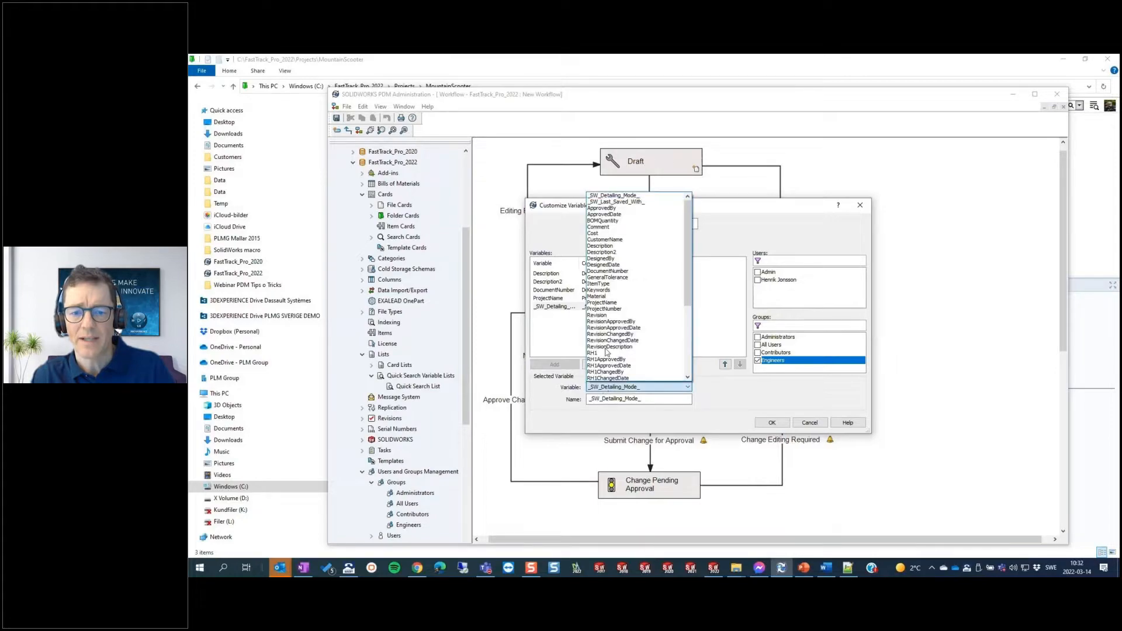
left_click(611, 309)
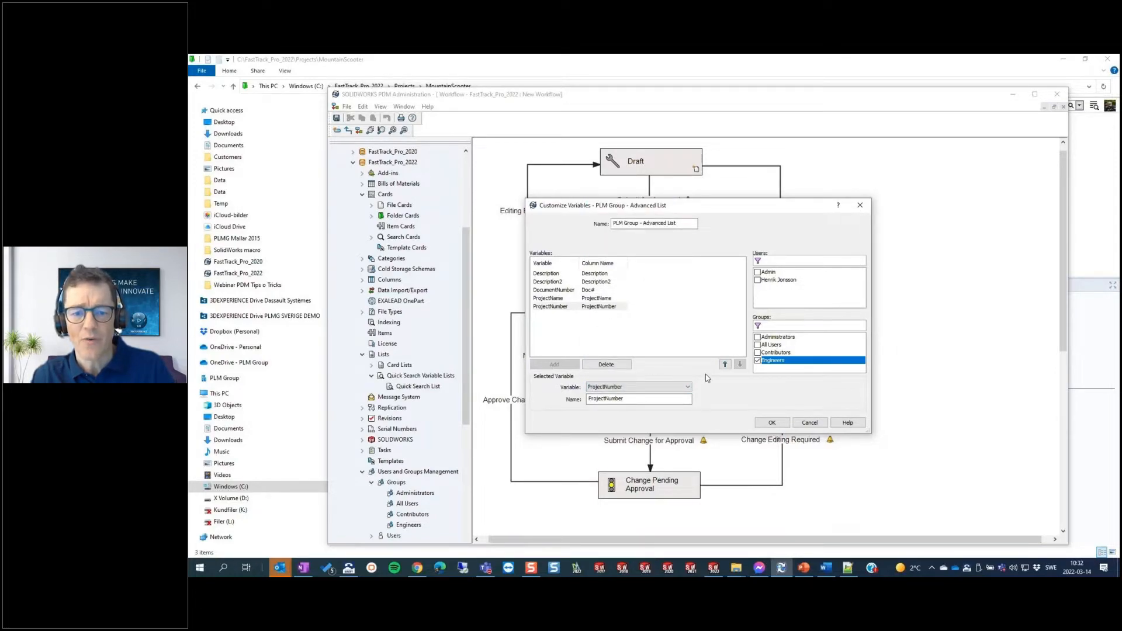
left_click(771, 422)
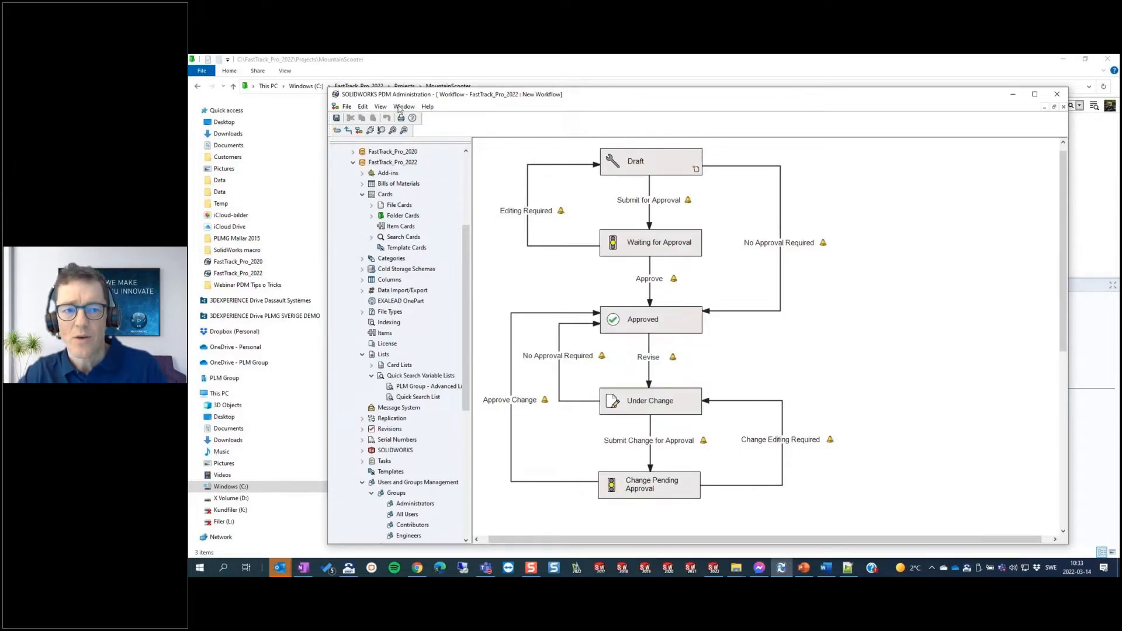
Switch to File Explorer, reopen the FastTrack_Pro_2022 vault root and check which variables the quick search options offer.
key("alt+Tab")
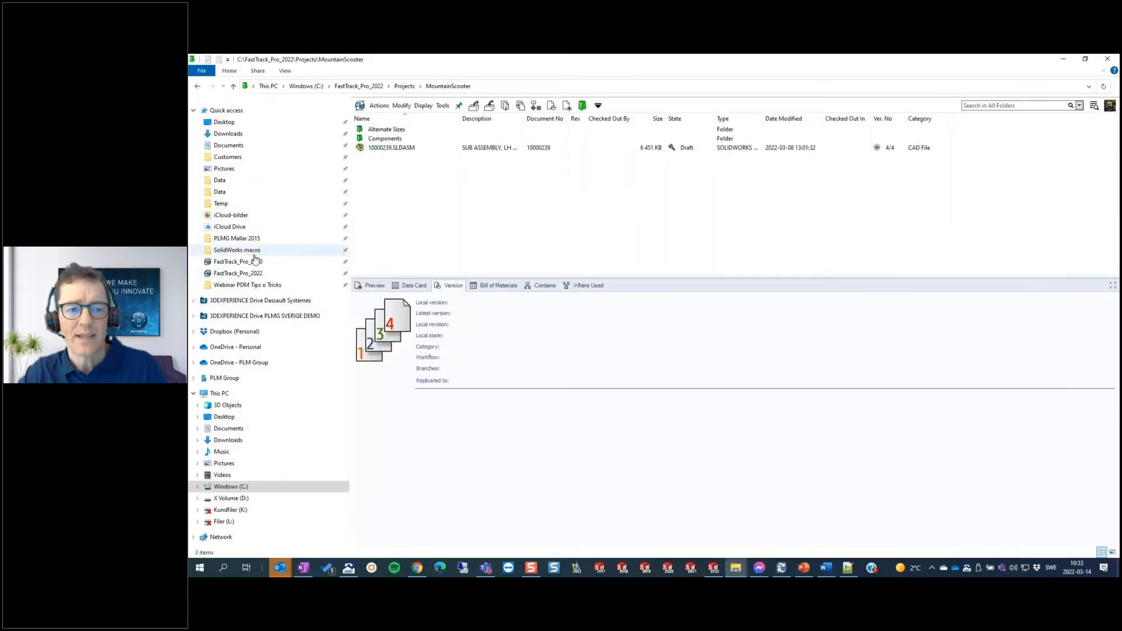
left_click(237, 250)
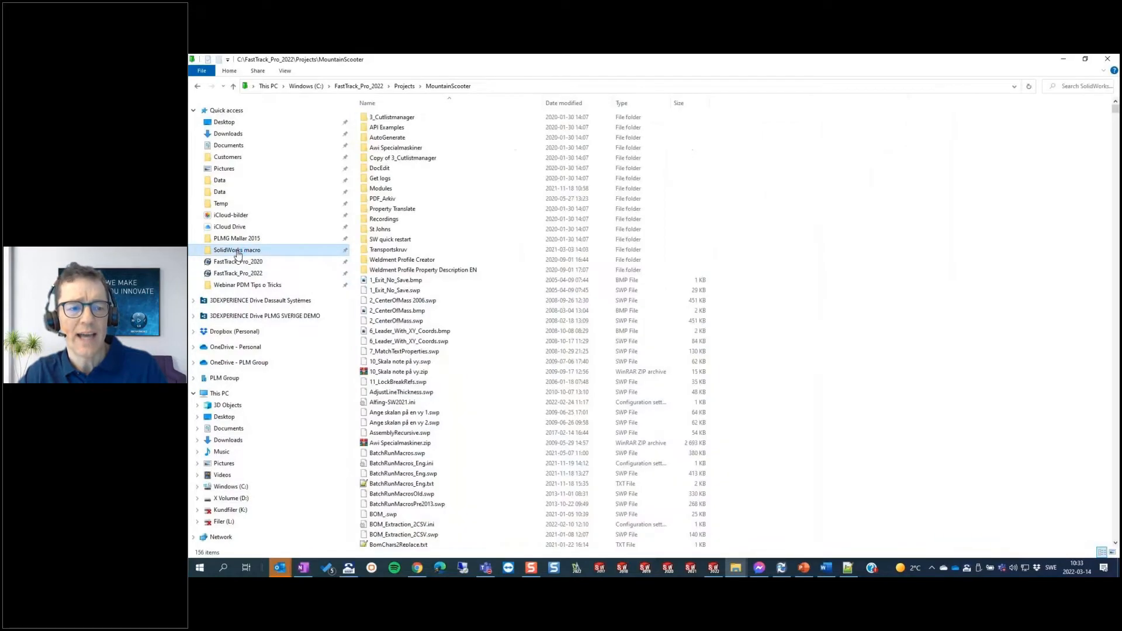
left_click(239, 272)
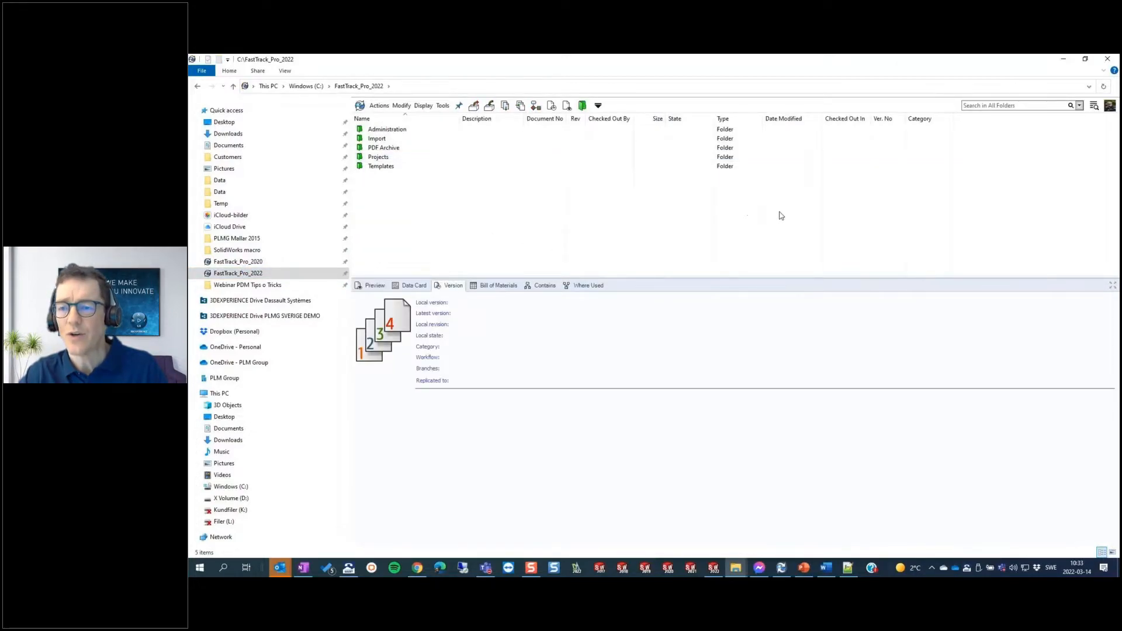
left_click(1079, 106)
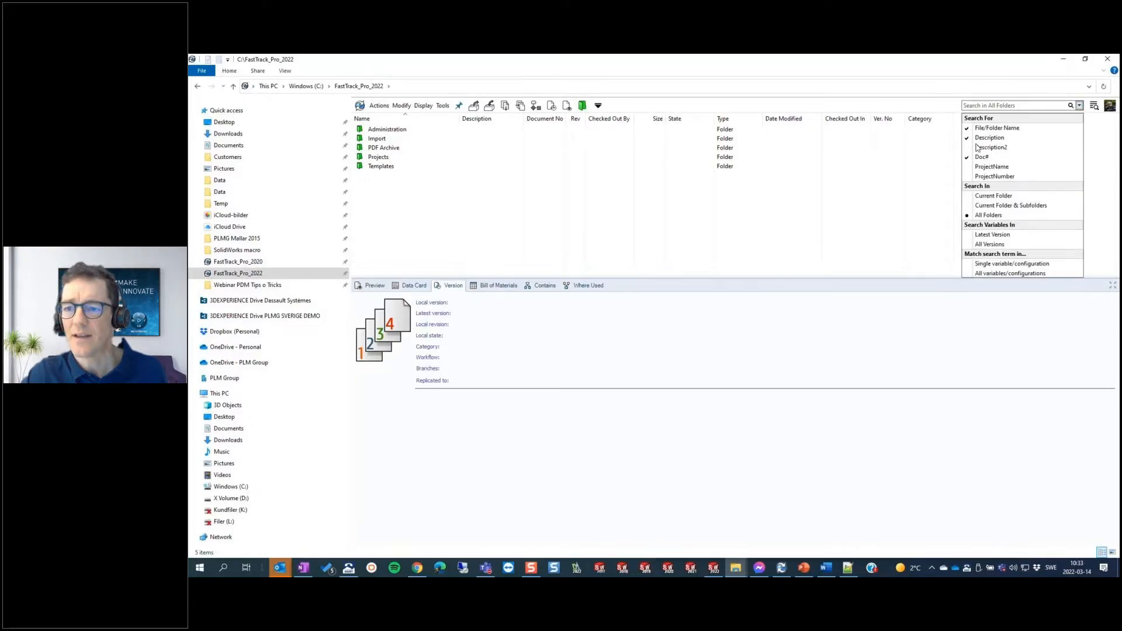
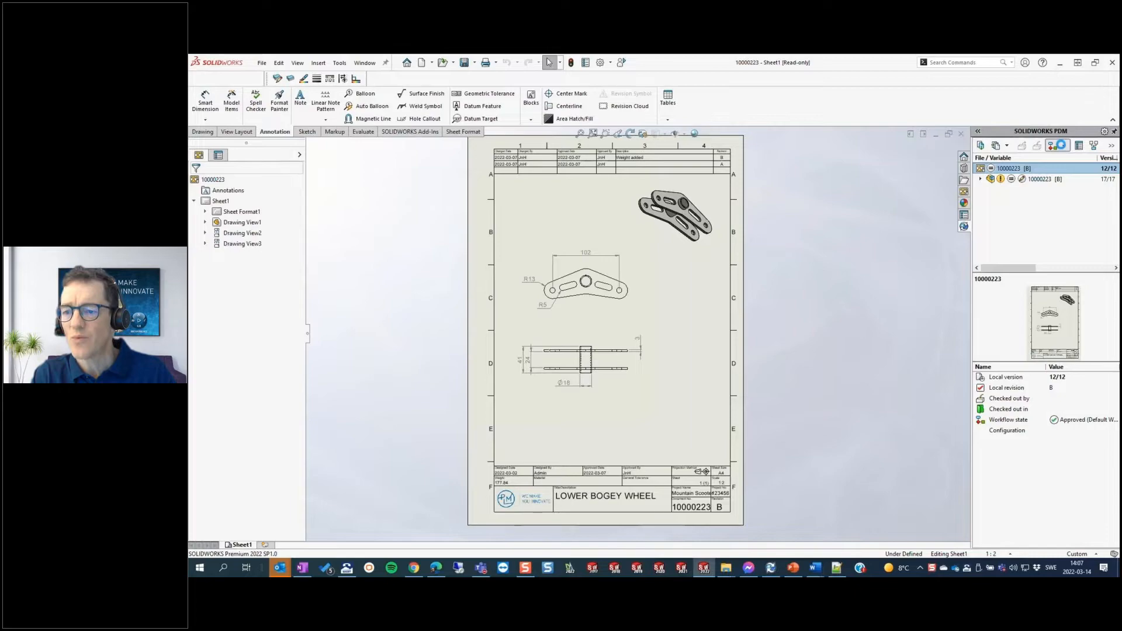
Send only drawing 10000223 through the Minor Adjustment transition, excluding its assembly and parts, and check the drawing out.
left_click(1057, 145)
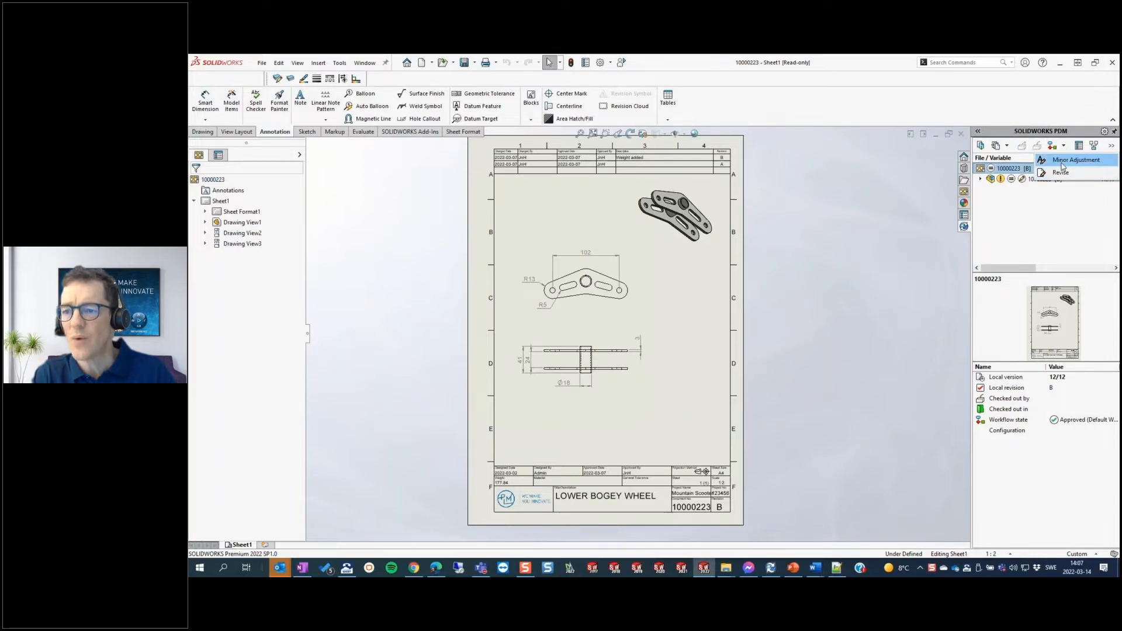
left_click(1061, 162)
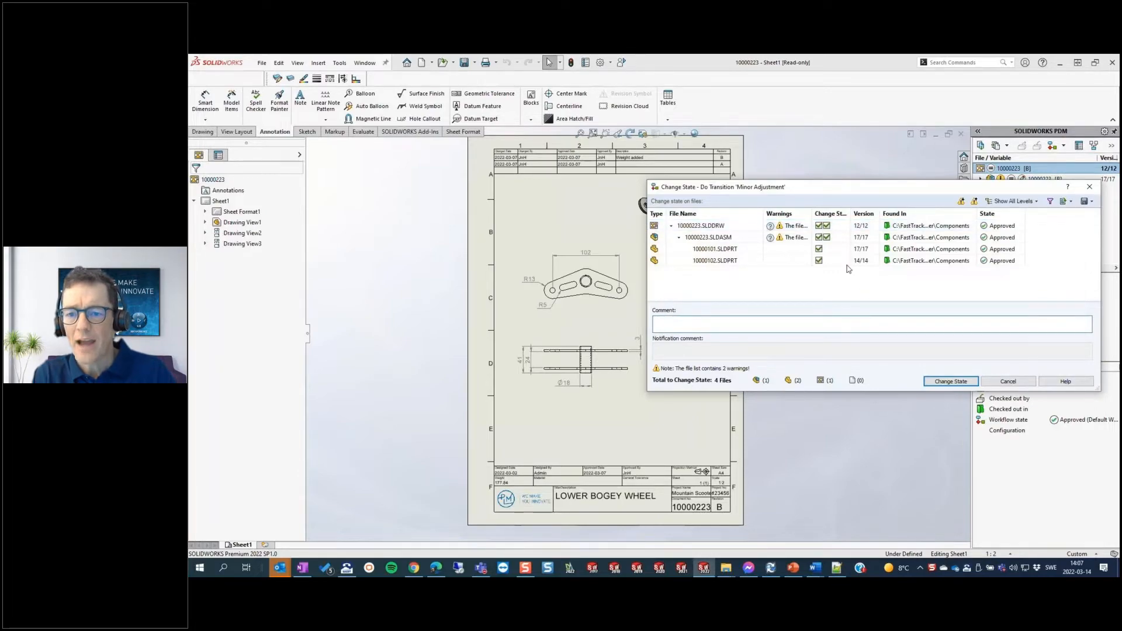
left_click_drag(861, 282, 823, 248)
left_click(825, 237)
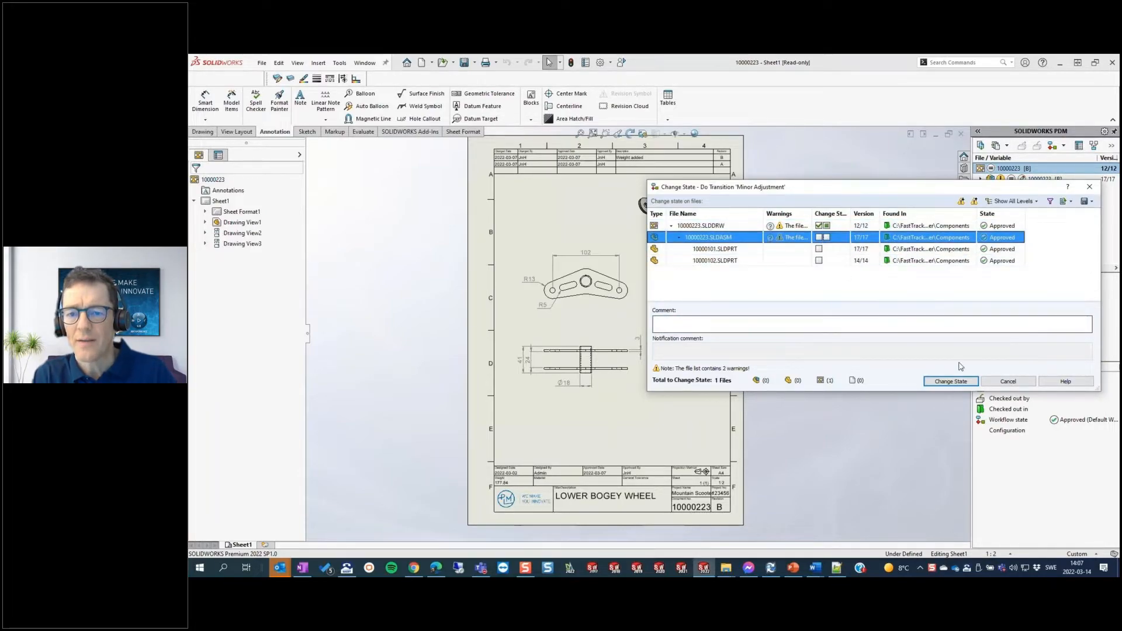
left_click(950, 380)
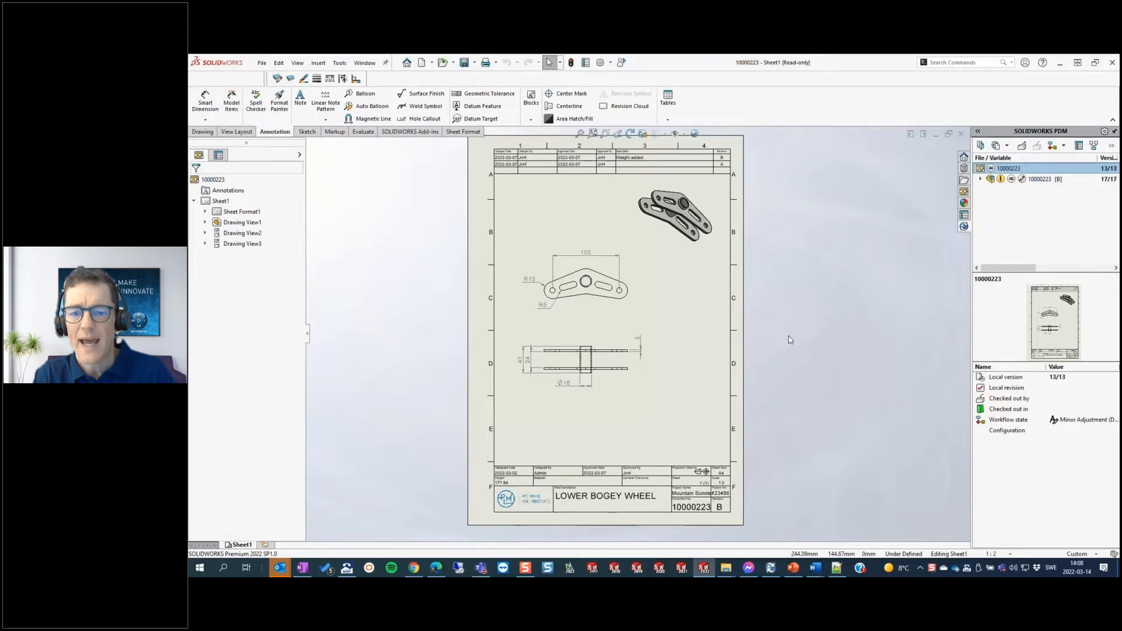
left_click(1021, 147)
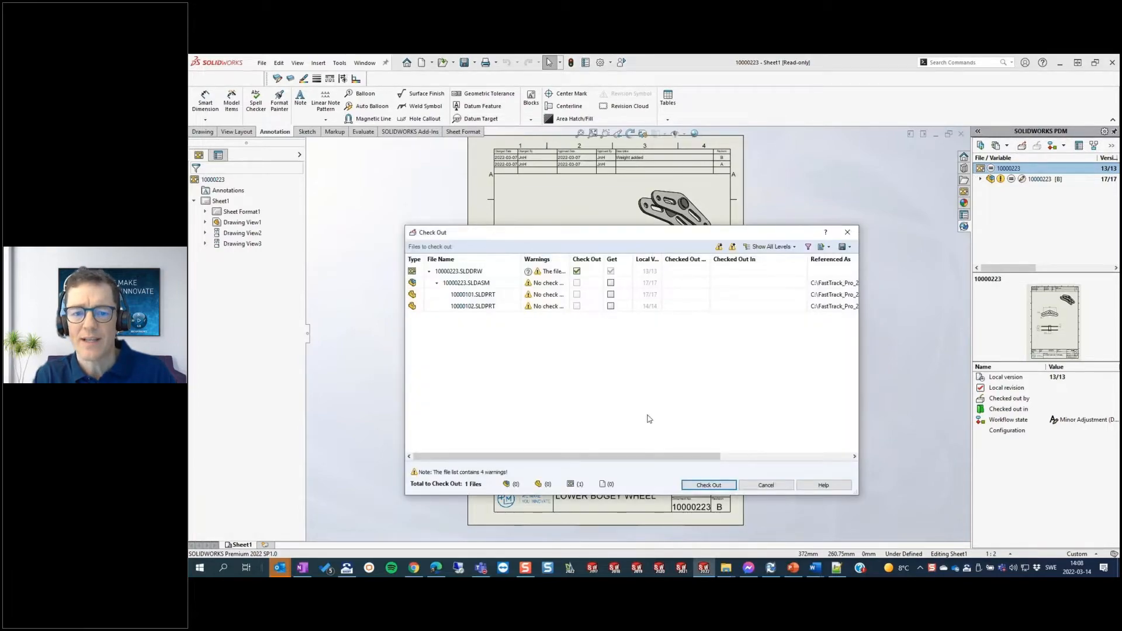
left_click(708, 485)
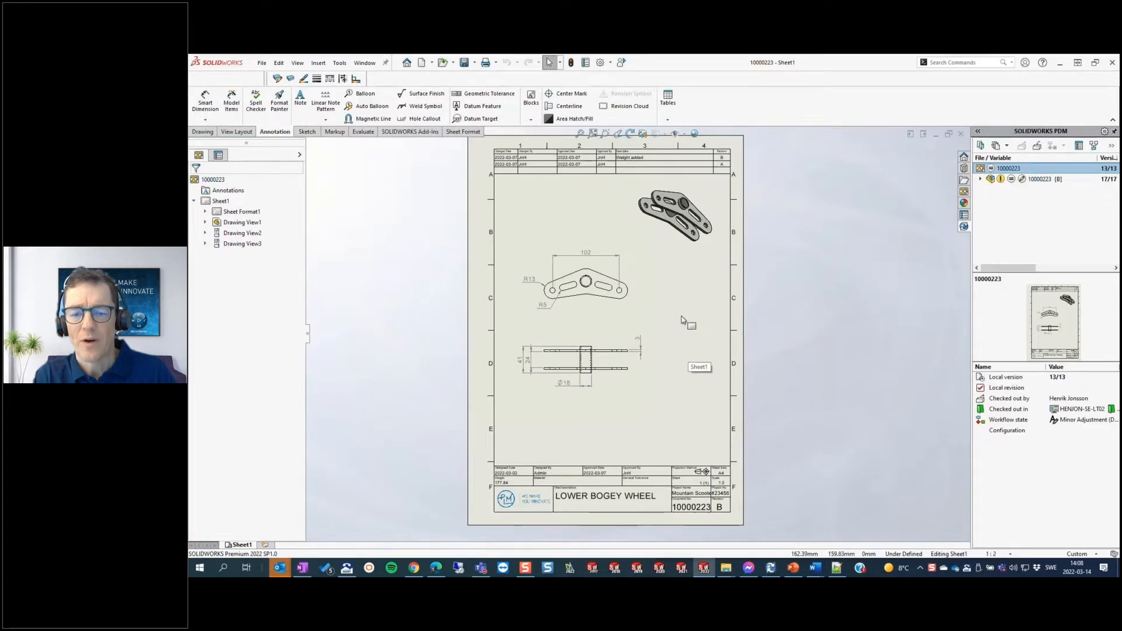
Add radius dimensions to the arm's right end arc and its upper centre arc in the front drawing view.
right_click_drag(682, 320, 666, 289)
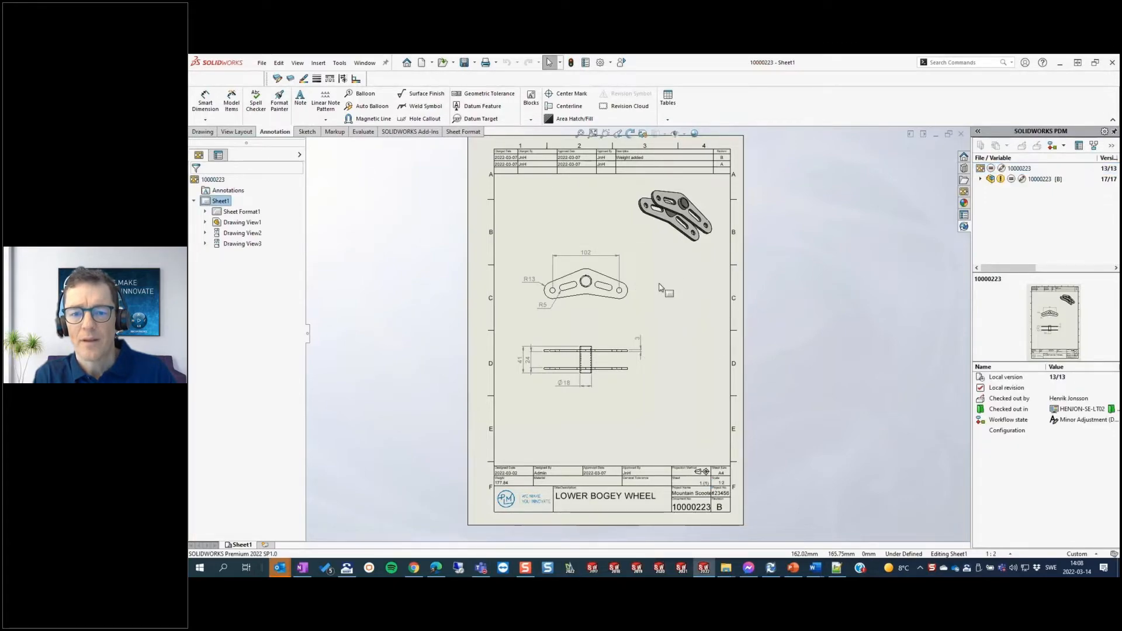
left_click(628, 295)
left_click(628, 296)
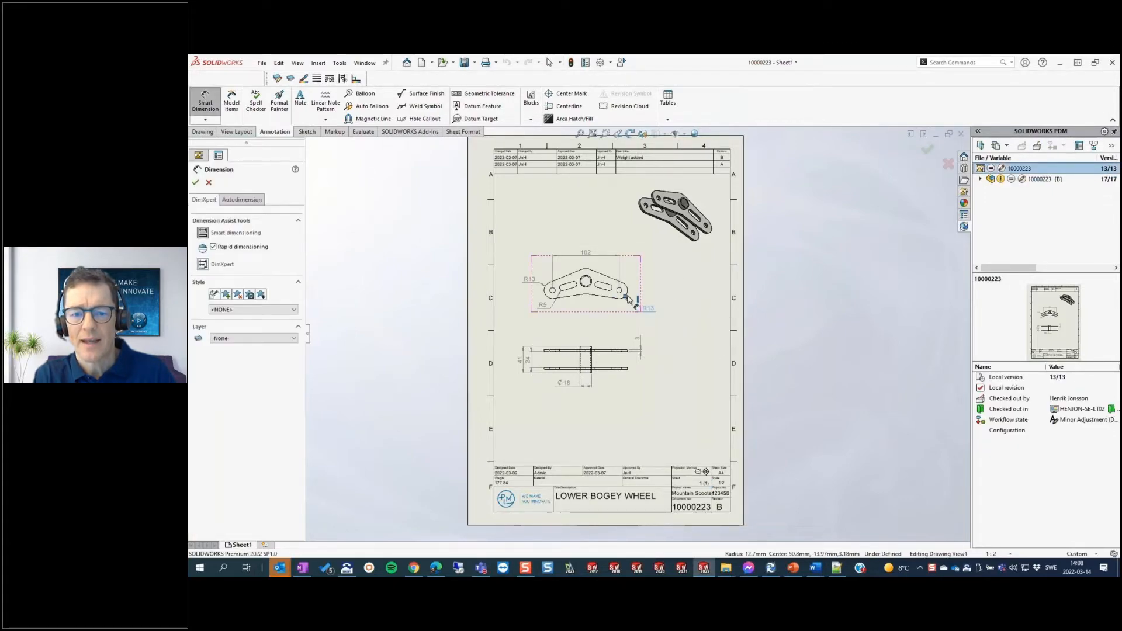
left_click(586, 270)
left_click(587, 270)
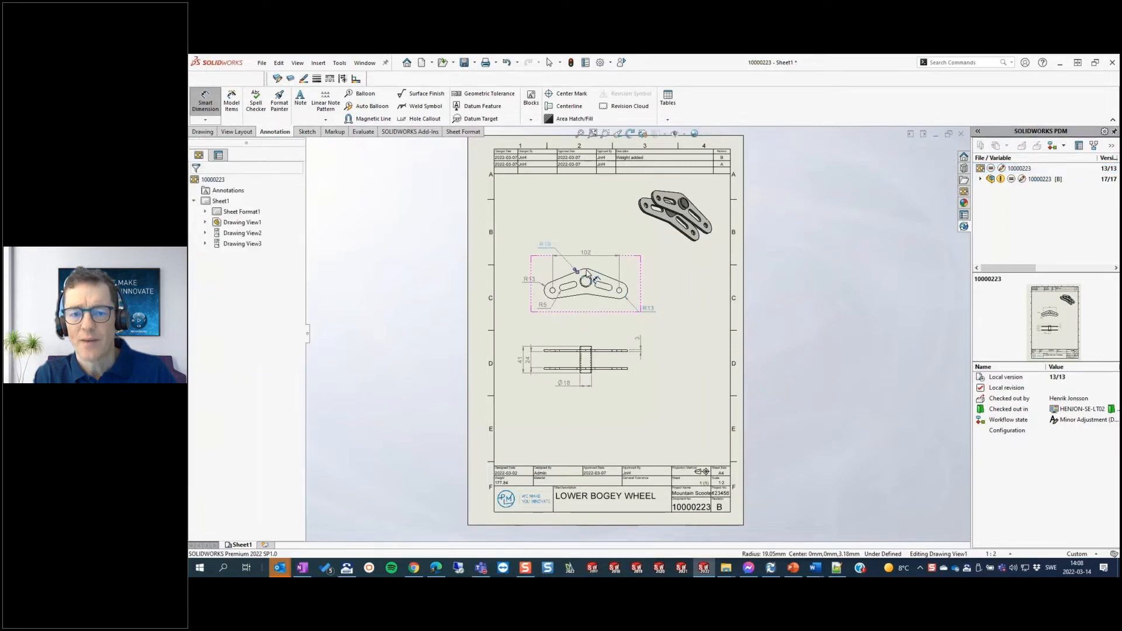
Check in drawing 10000223 with the comment "Added missing dimensions".
left_click(1024, 167)
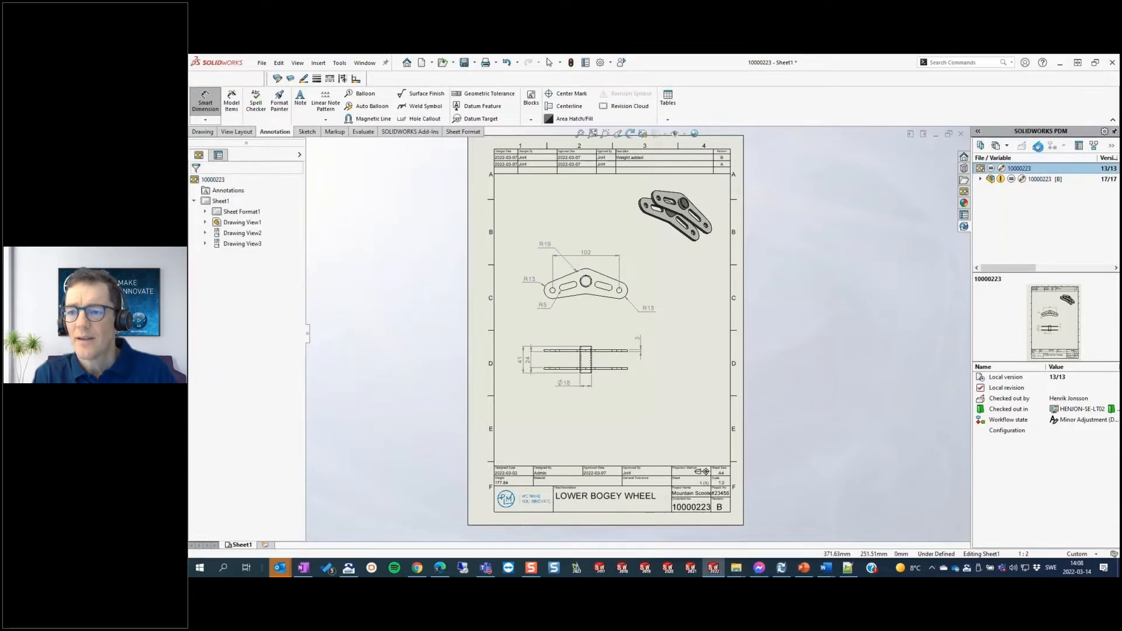
left_click(1038, 146)
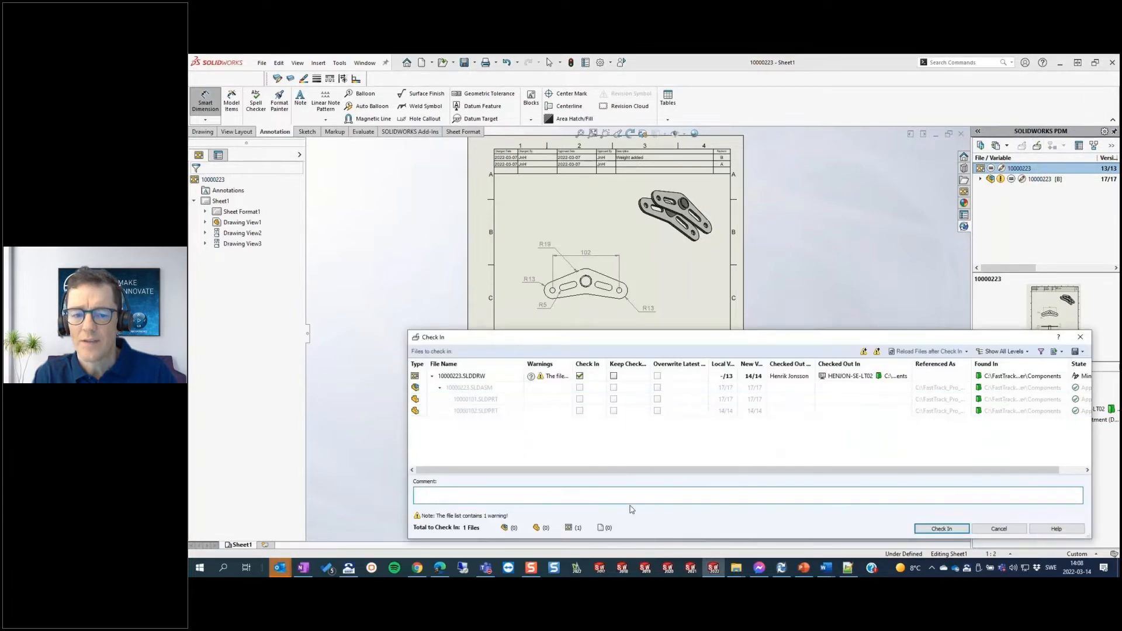
key("super+v")
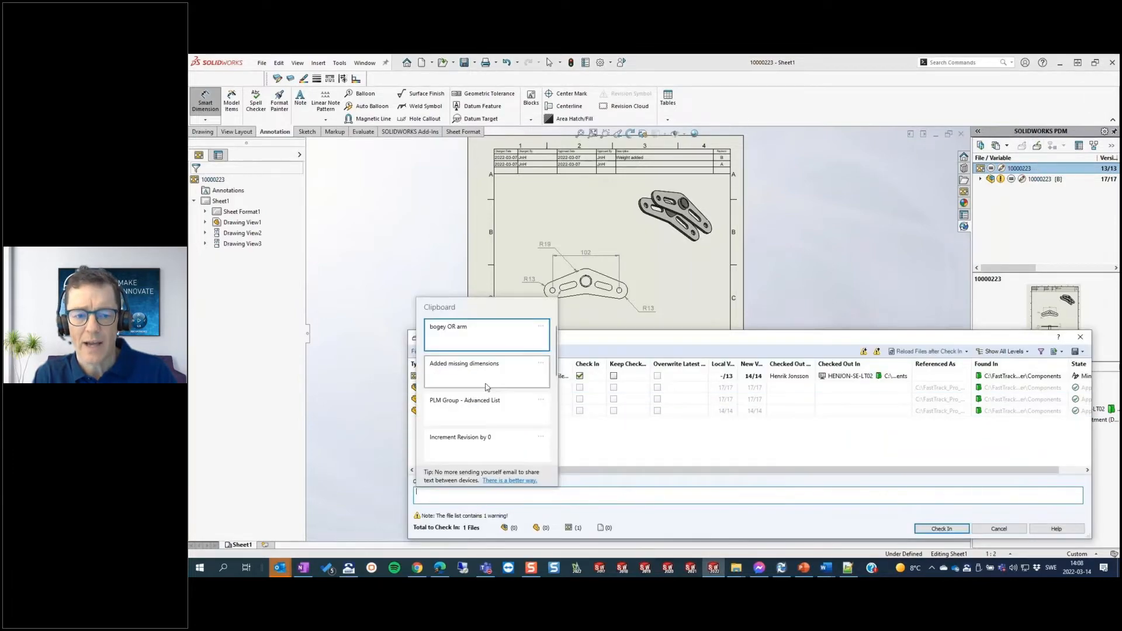
left_click(457, 370)
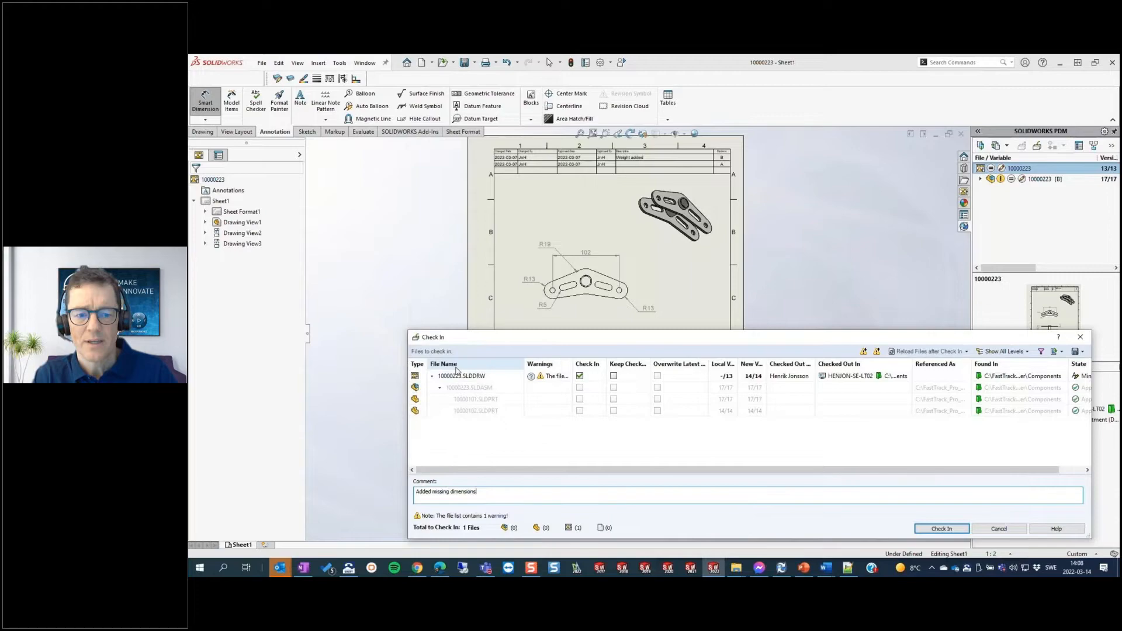
left_click(952, 530)
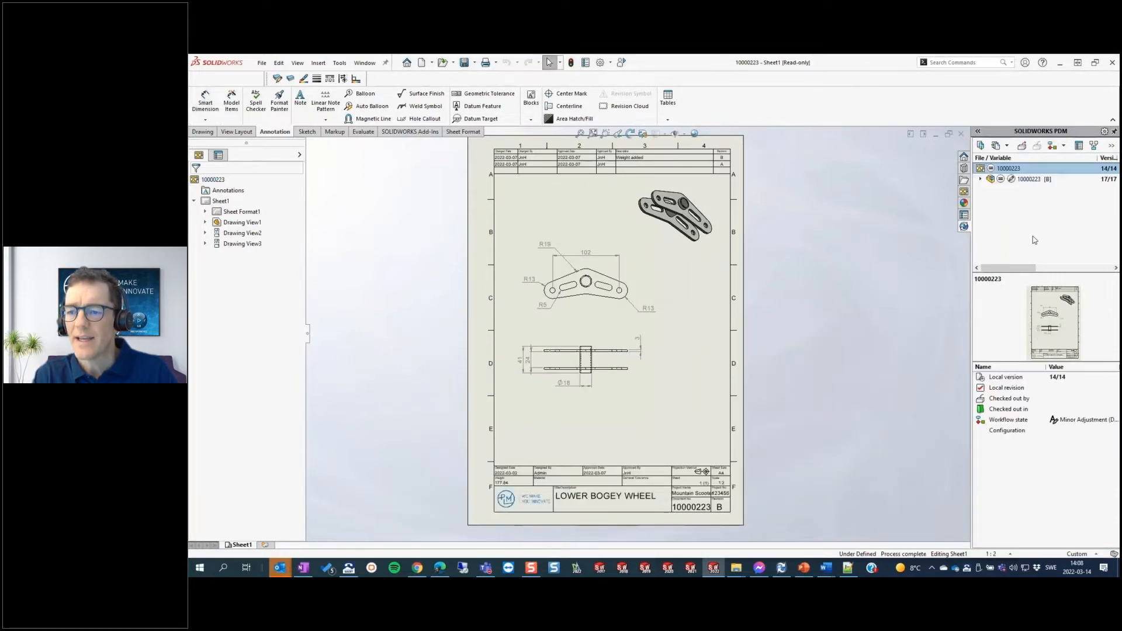
Return drawing 10000223 to the approved state through the Back to Approved transition with the comment "Added missing dimensions".
left_click(1063, 146)
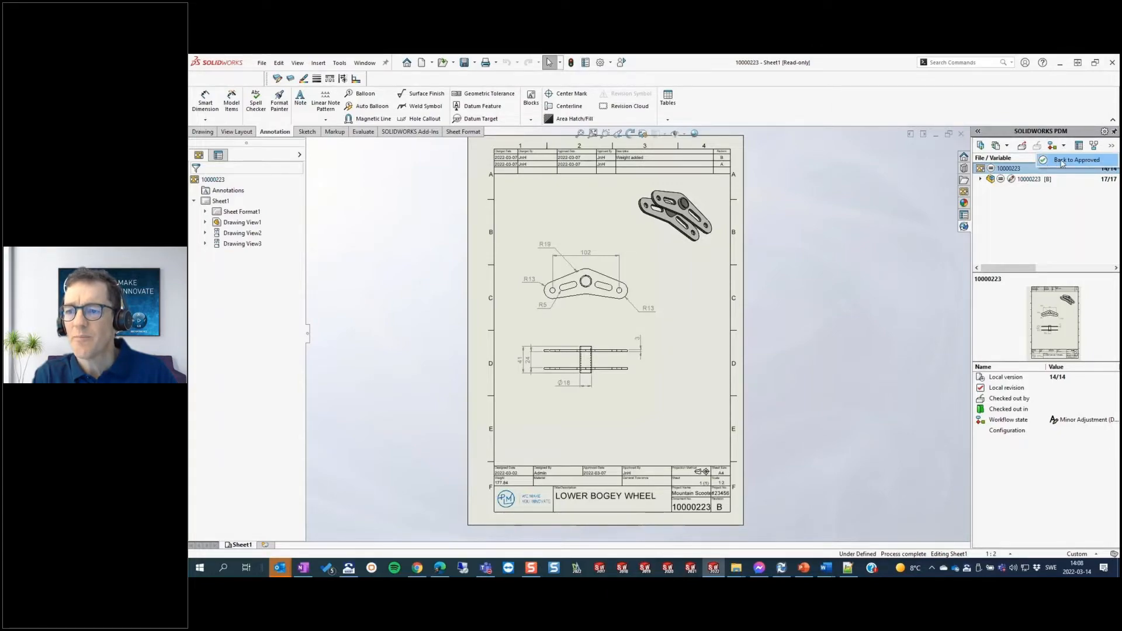
left_click(1062, 161)
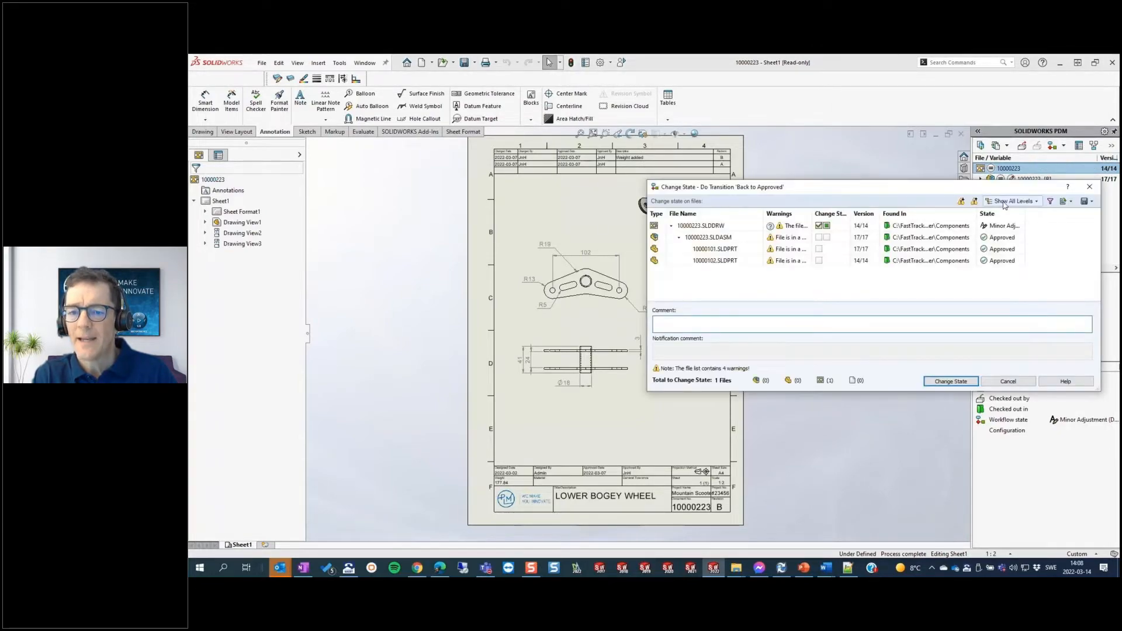
left_click(799, 325)
left_click(751, 383)
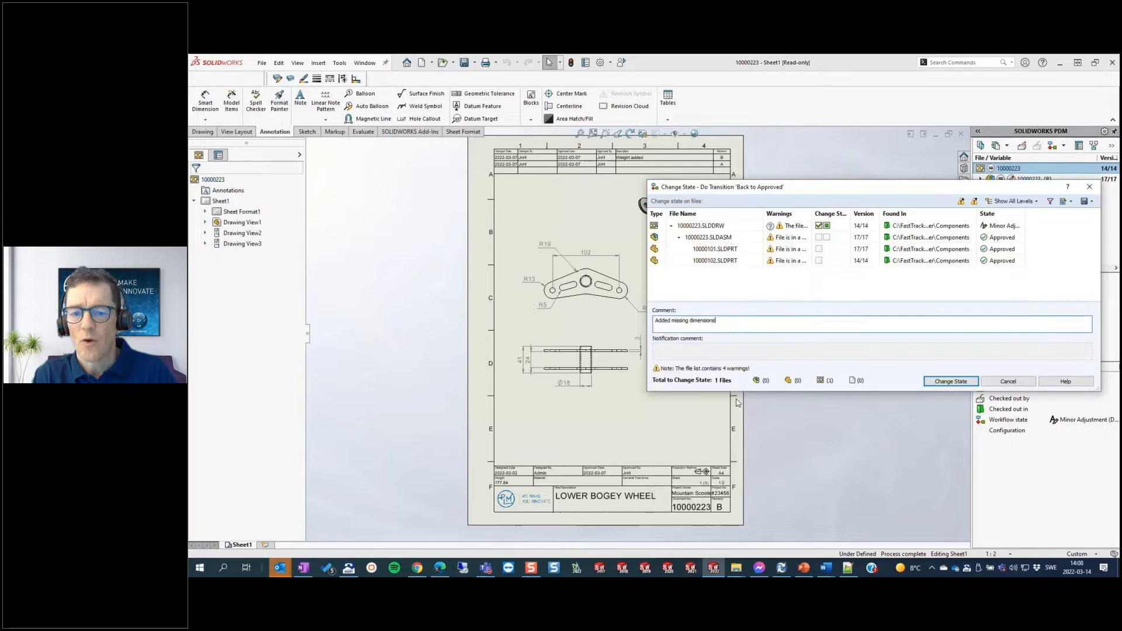
left_click(941, 380)
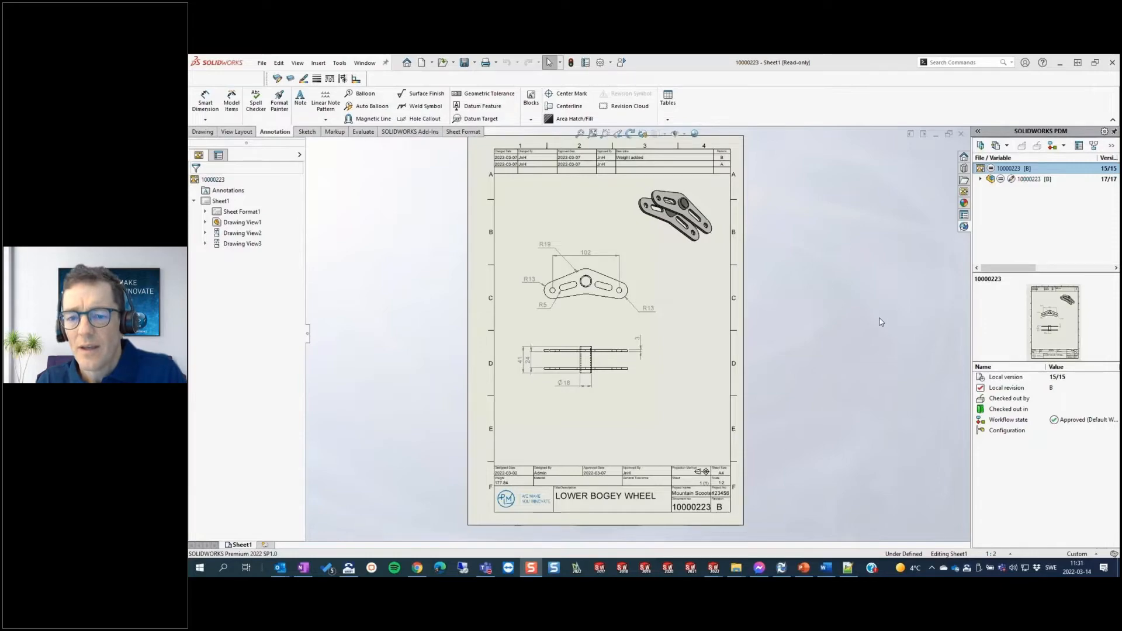
left_click(879, 315)
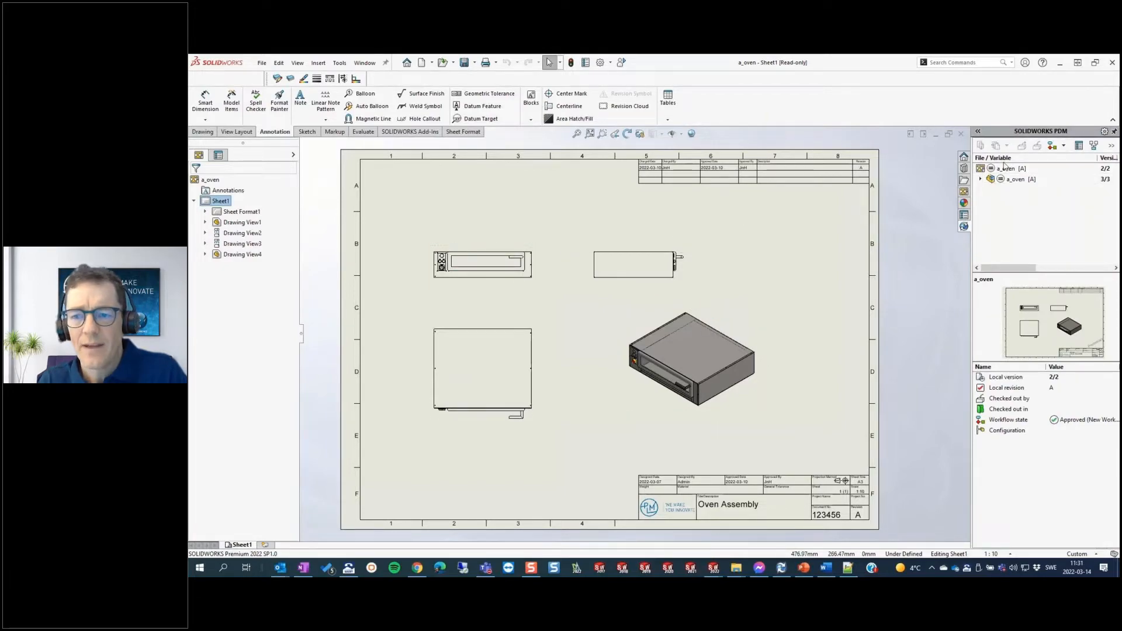
Check which state transitions are available for the approved a_oven drawing.
left_click(1007, 171)
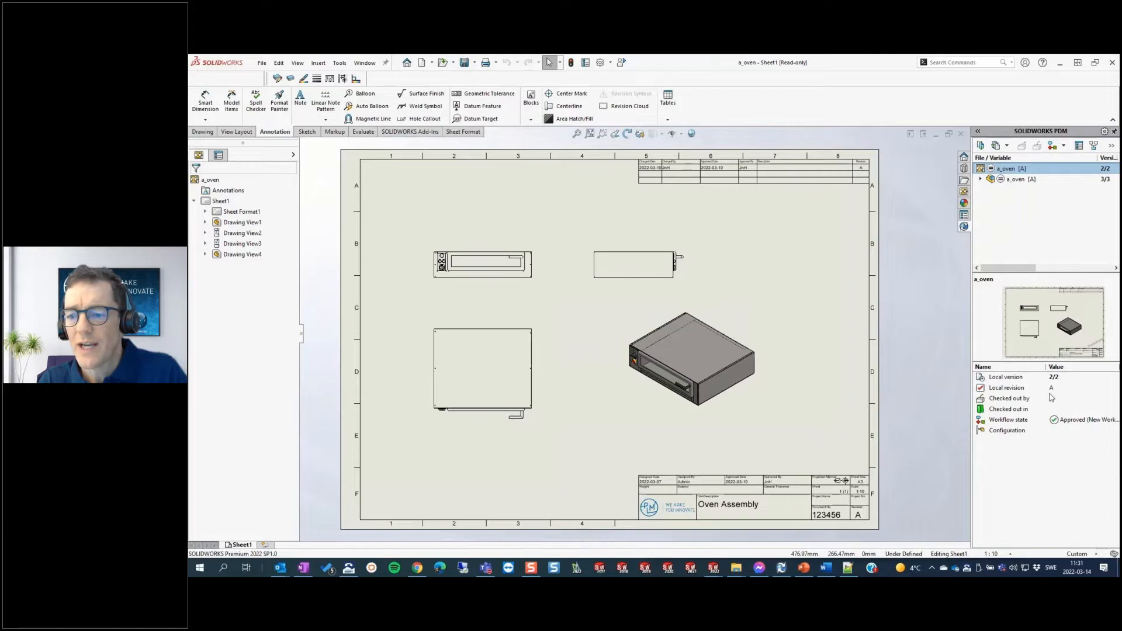
left_click(1065, 147)
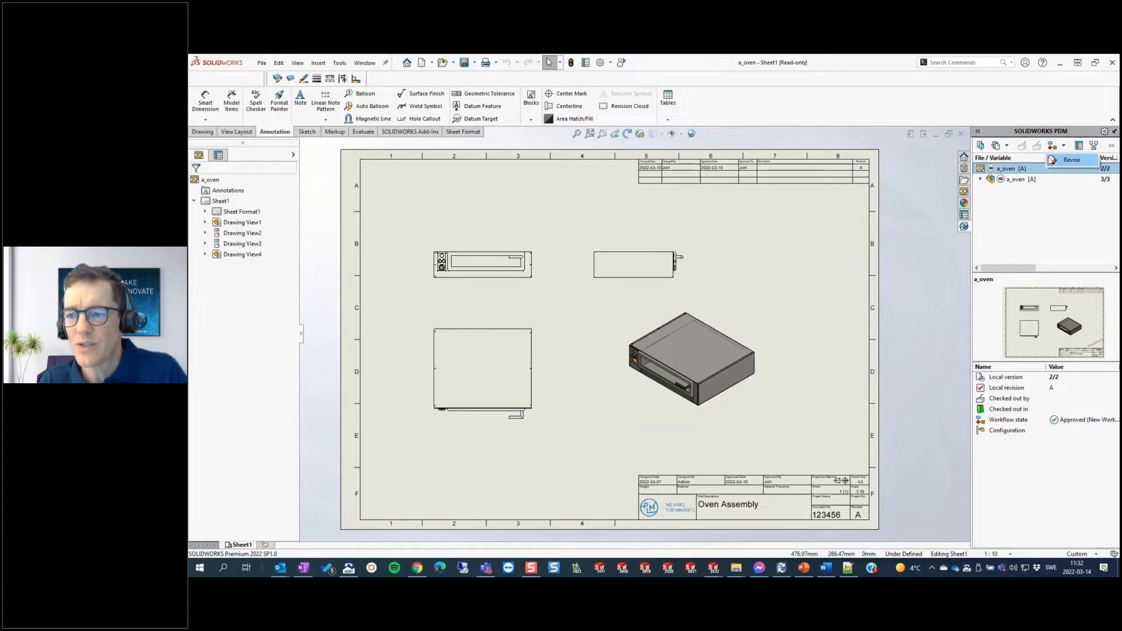
Switch to SOLIDWORKS PDM Administration and add a state named Minor Adjustment2 to the New Workflow, in the empty area beside Approved.
left_click(782, 570)
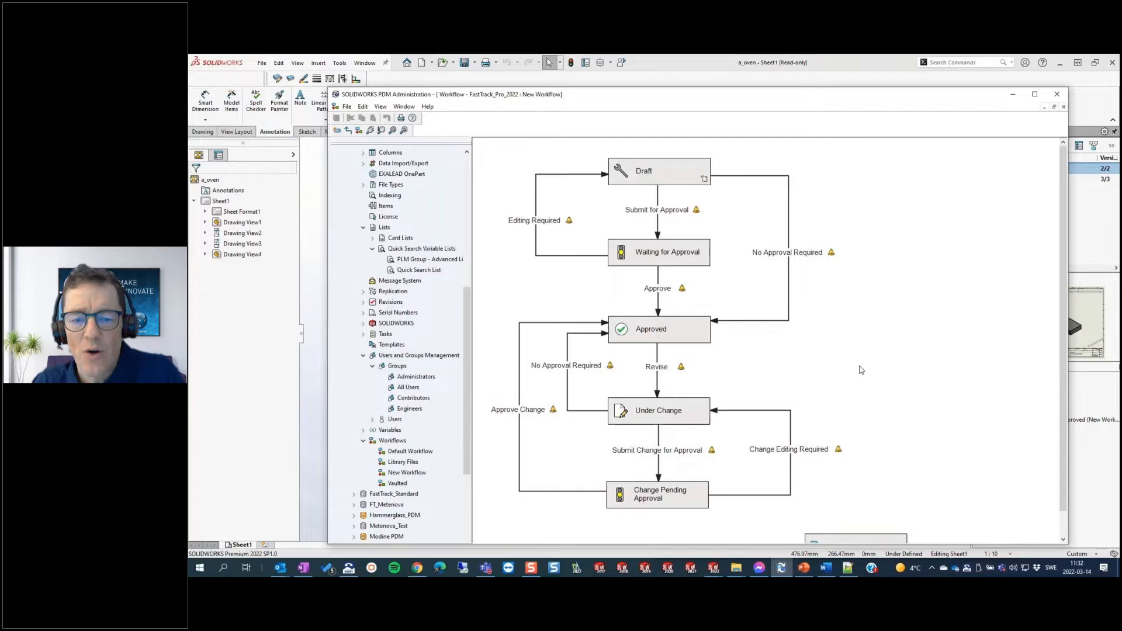
left_click(338, 132)
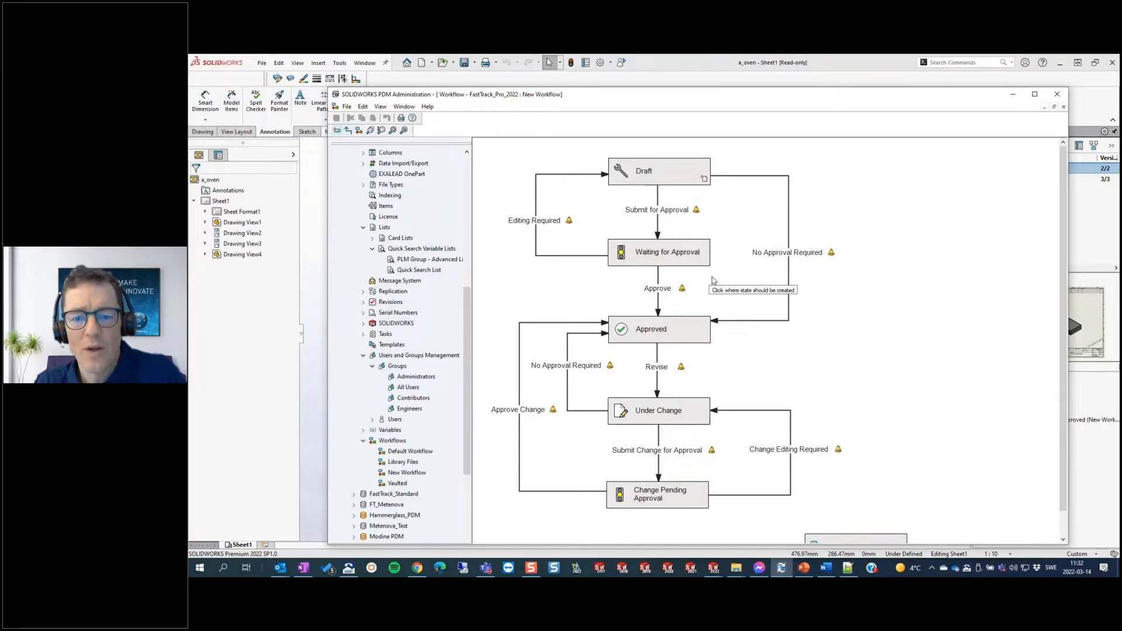
left_click(873, 308)
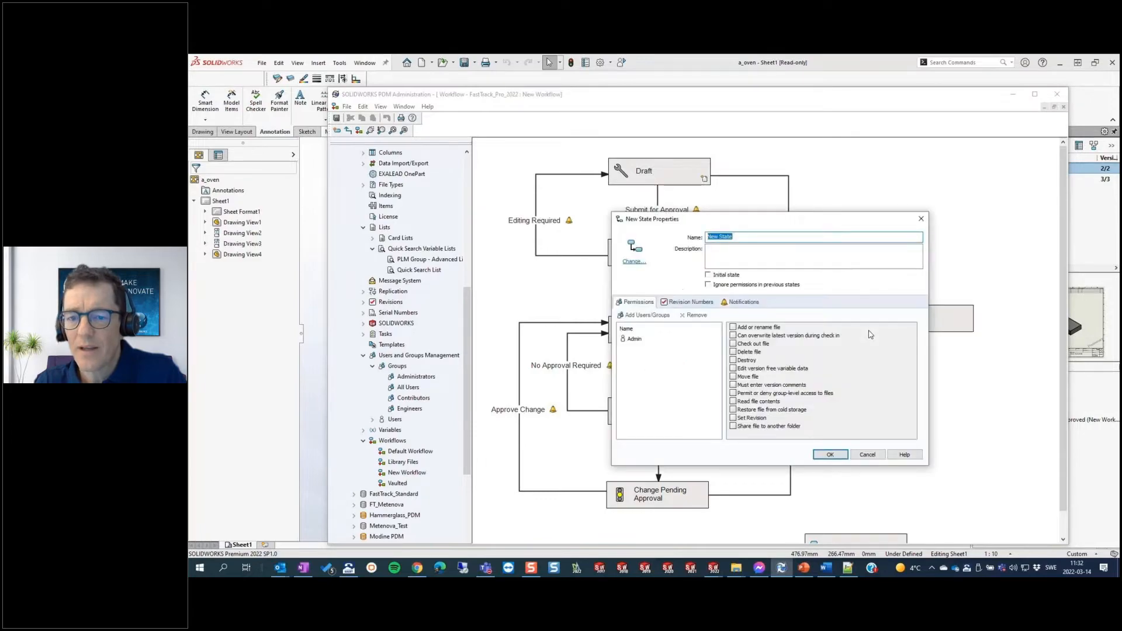
key("super+v")
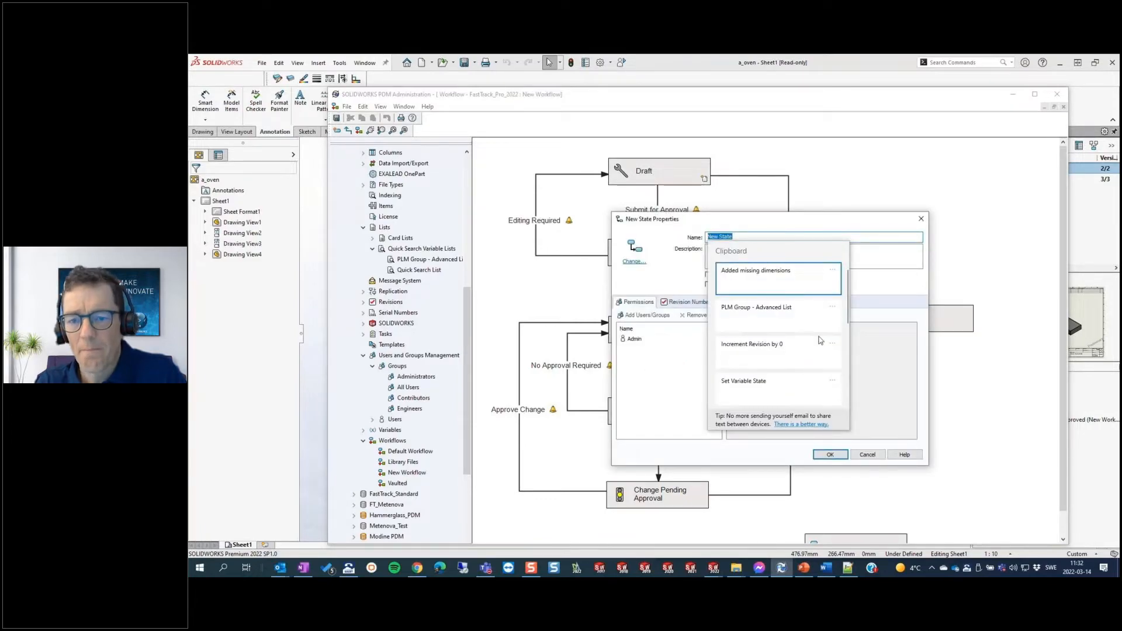
scroll(780, 345, "down", 5)
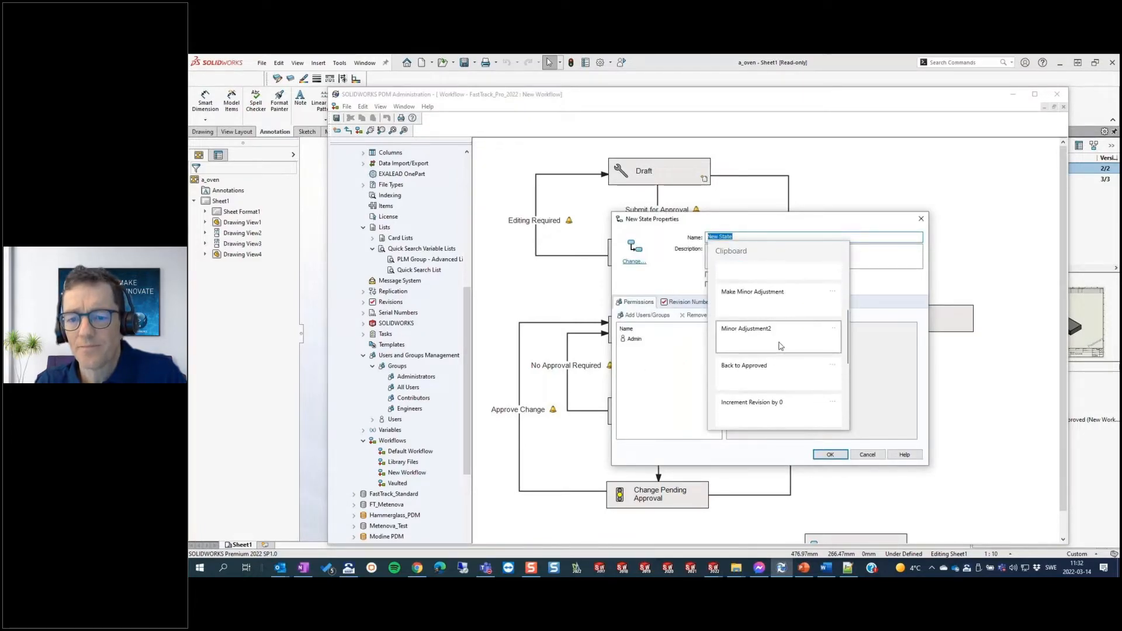
left_click(780, 345)
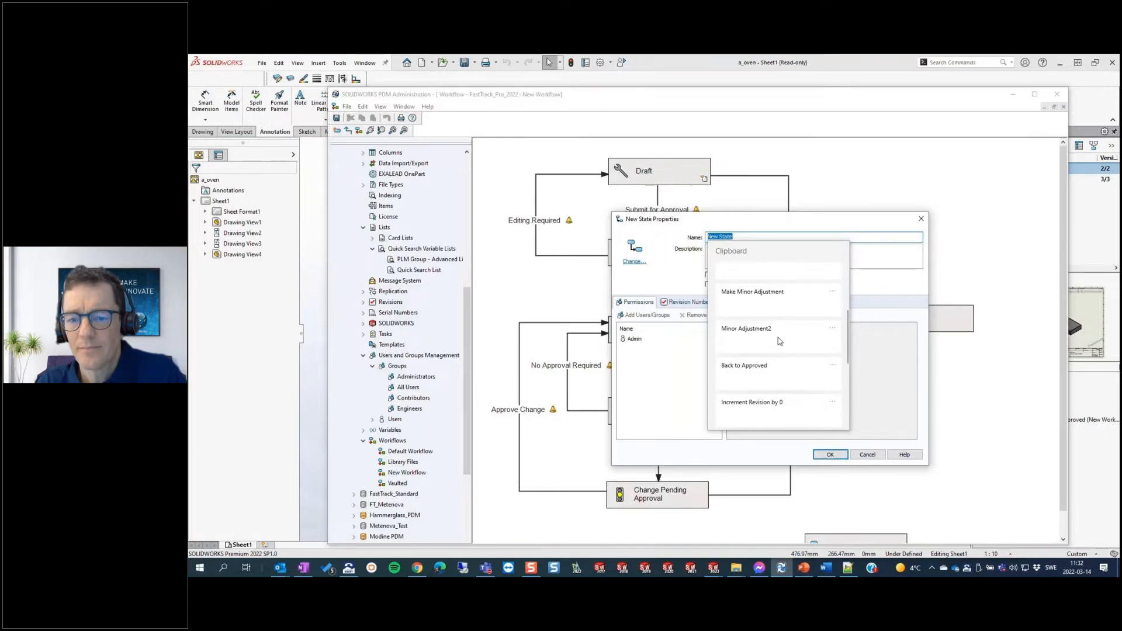
Add the Engineers group to the Minor Adjustment2 state and grant it Check out file and Read file contents.
left_click(646, 315)
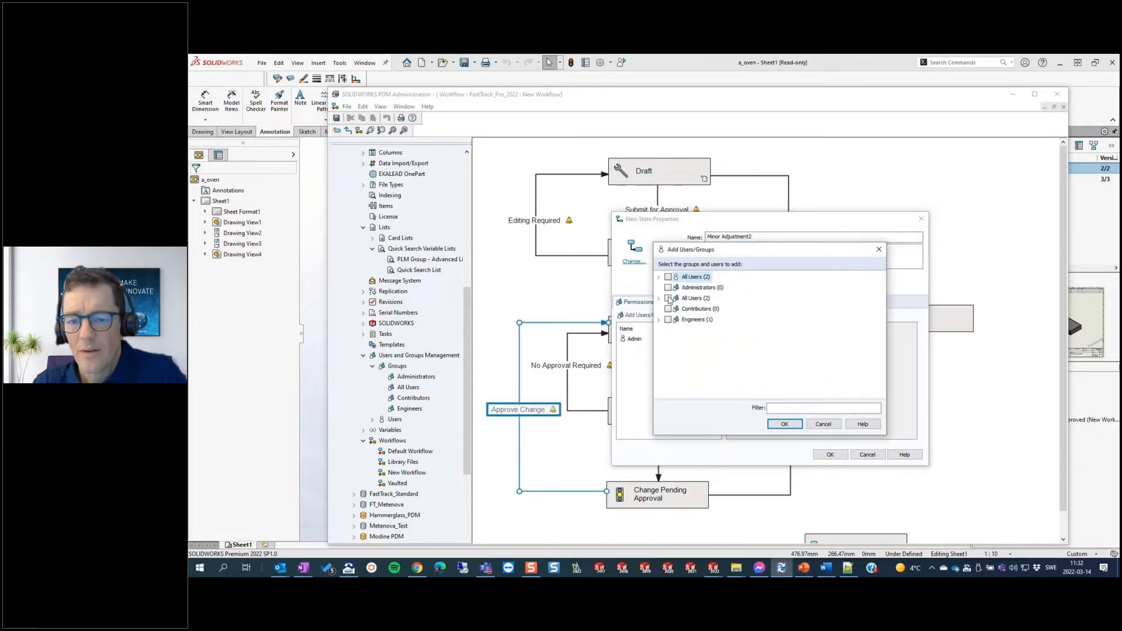
left_click(668, 320)
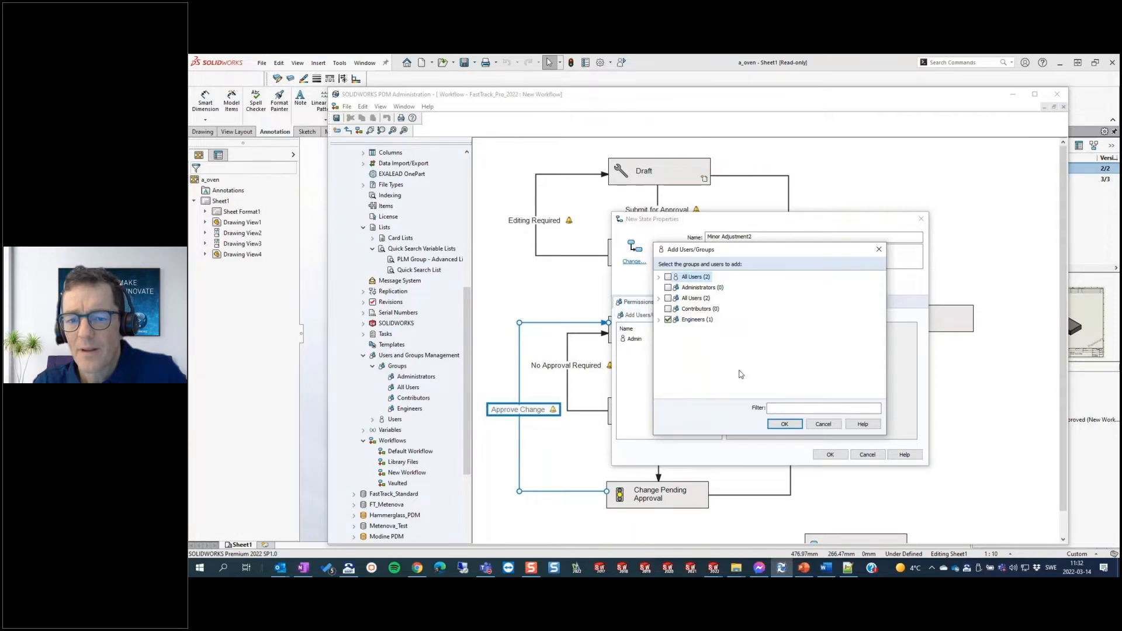
left_click(785, 423)
left_click(644, 340)
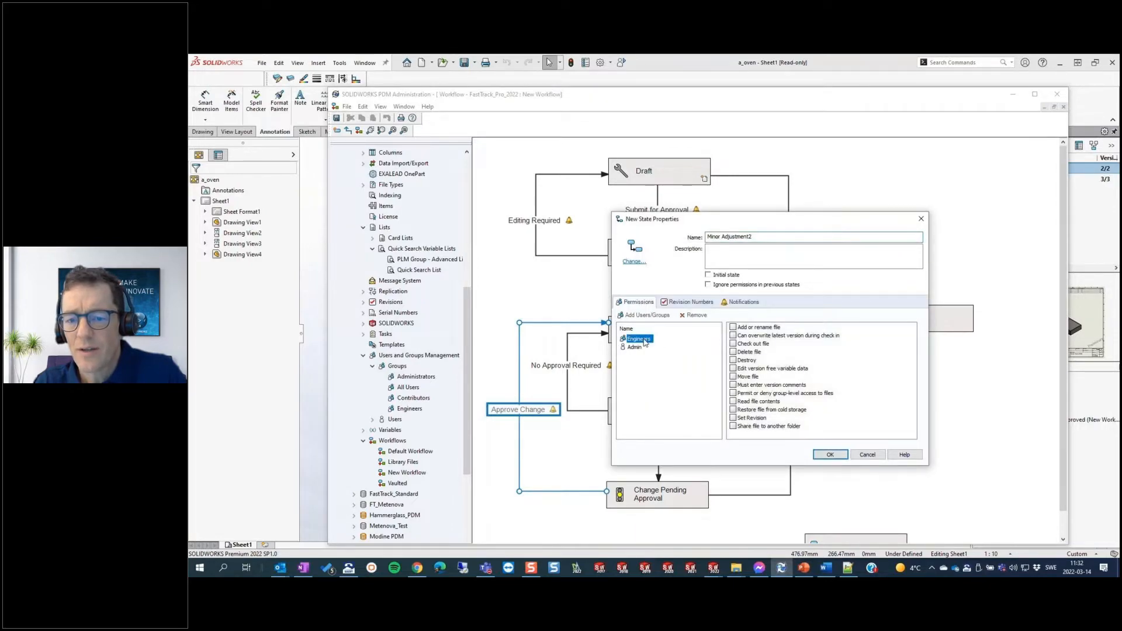
left_click(733, 344)
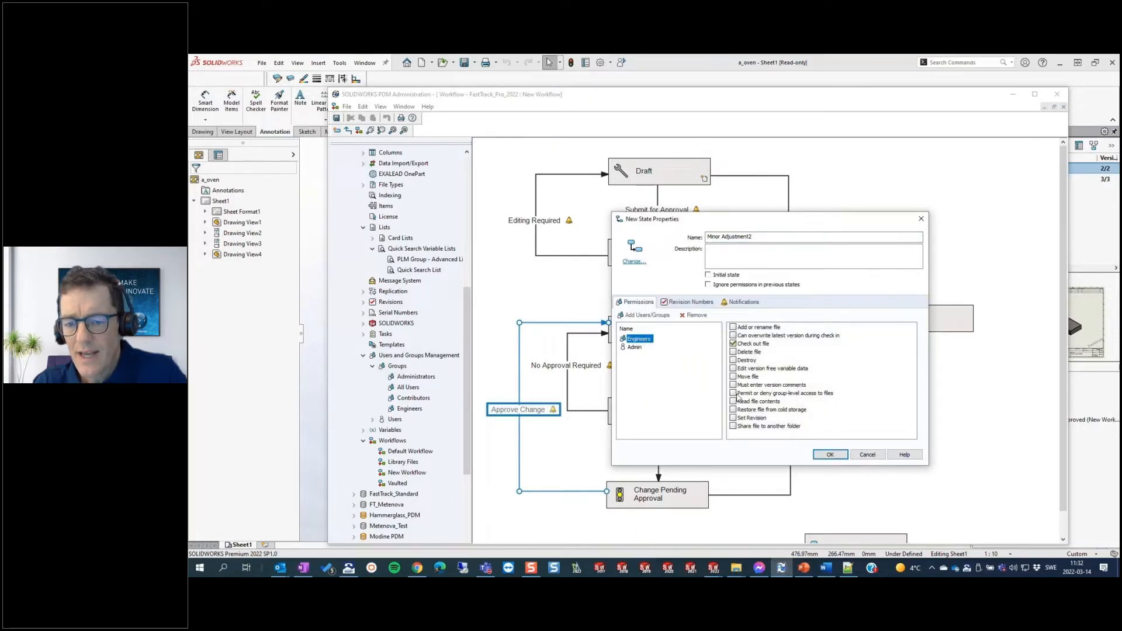
left_click(733, 401)
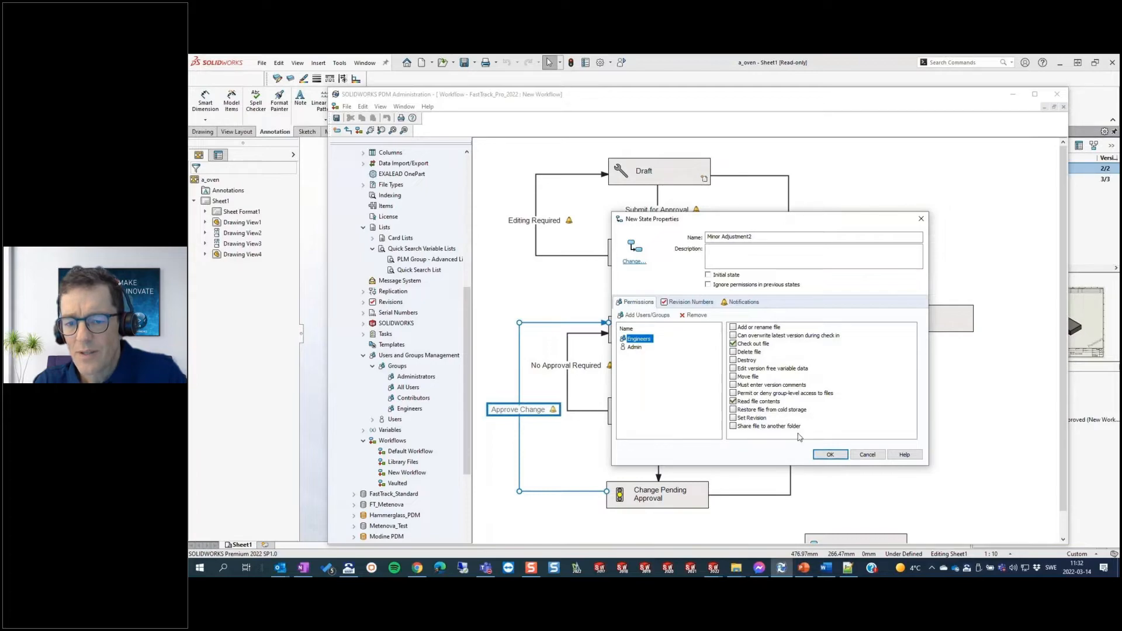
Assign the Revision Number scheme to the Minor Adjustment2 state and save the state's properties.
left_click(697, 303)
left_click(713, 327)
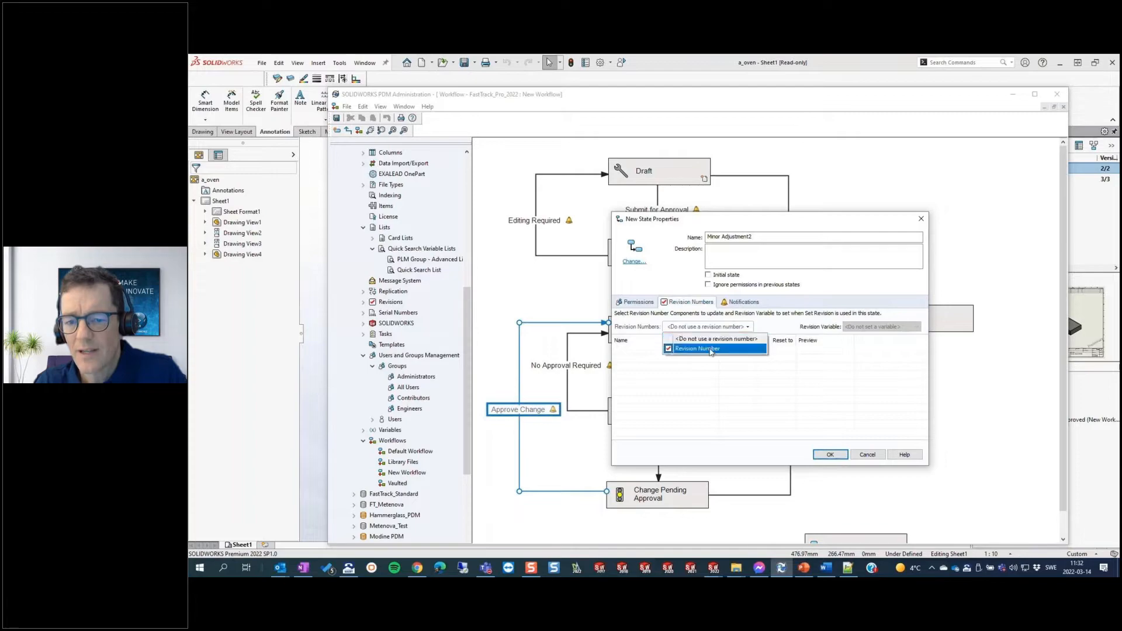
left_click(711, 349)
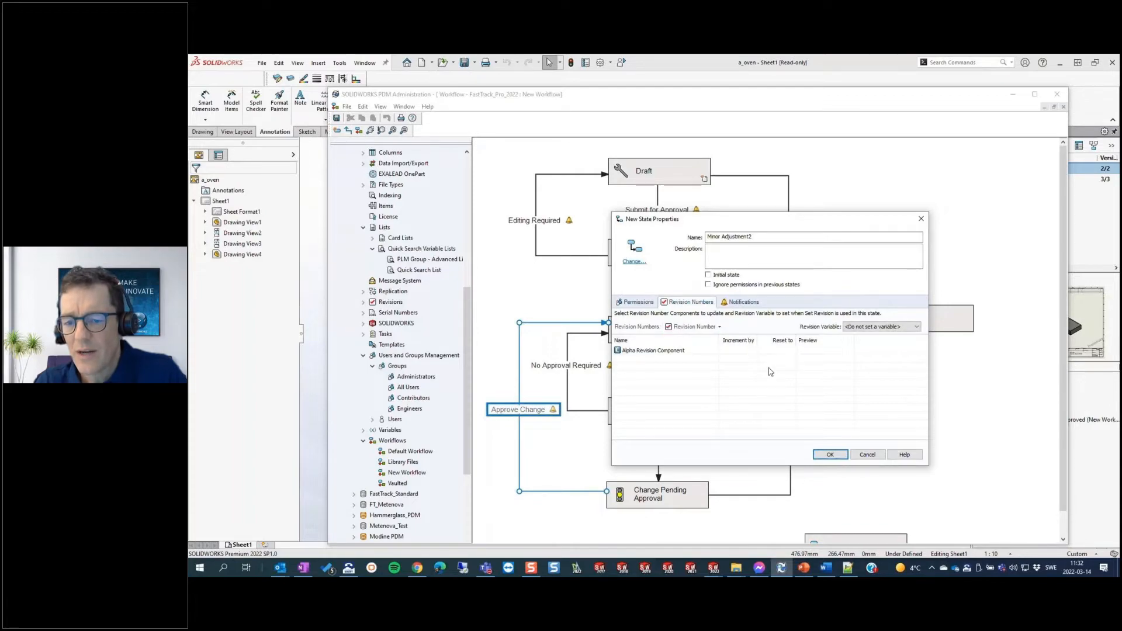
left_click(831, 456)
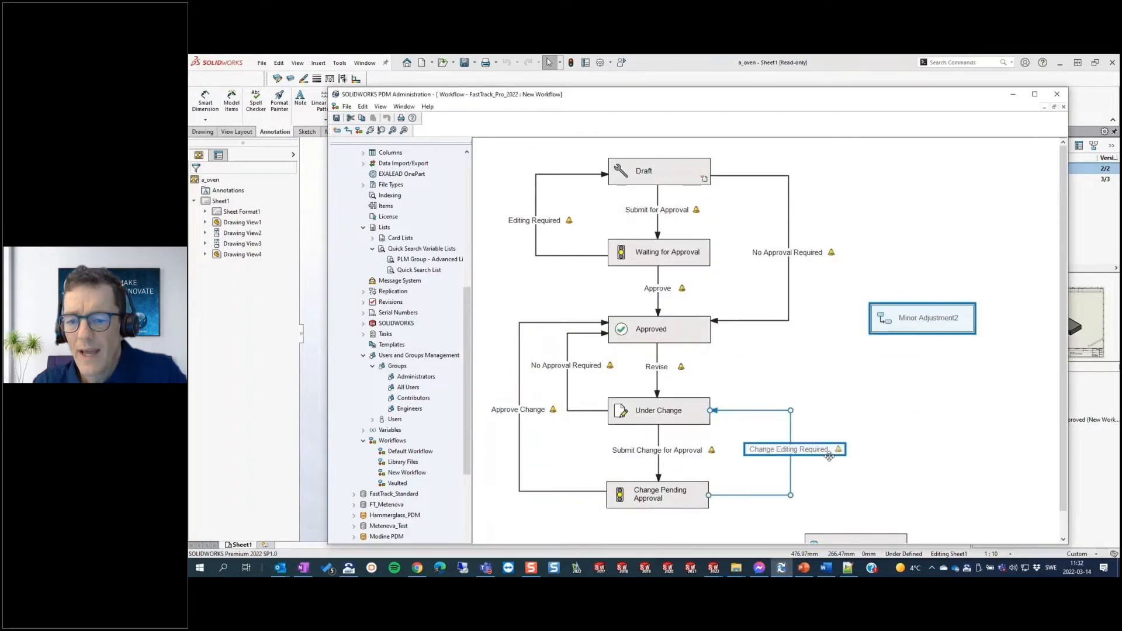
Move the Minor Adjustment2 state up beside Waiting for Approval and place the existing Minor Adjustment state between the Approved and Under Change levels.
left_click(890, 406)
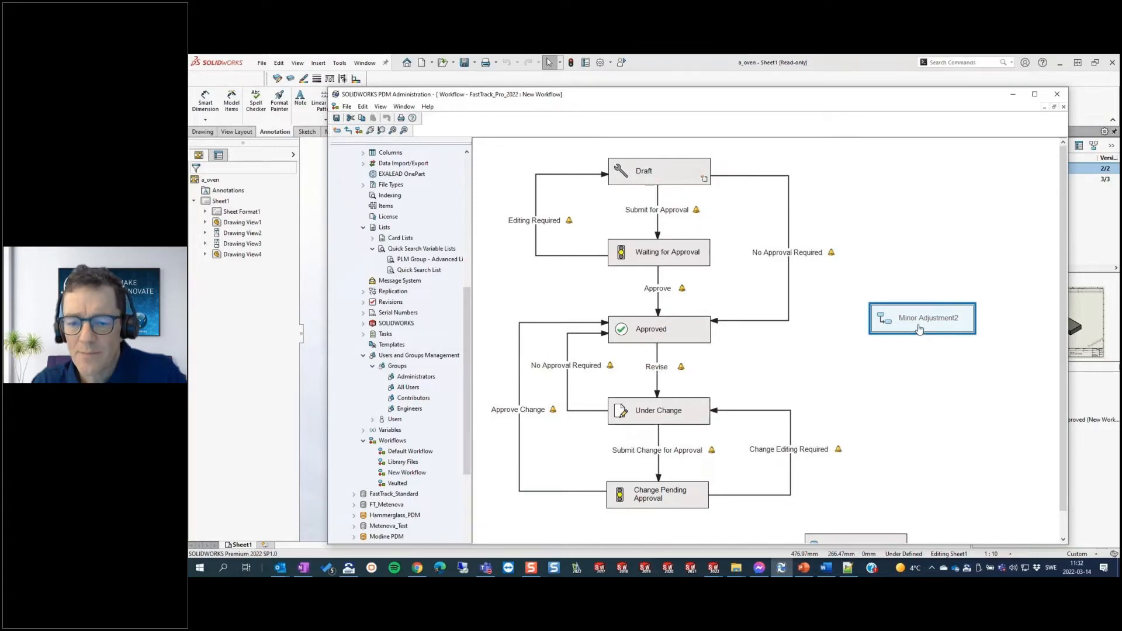
left_click_drag(918, 331, 950, 245)
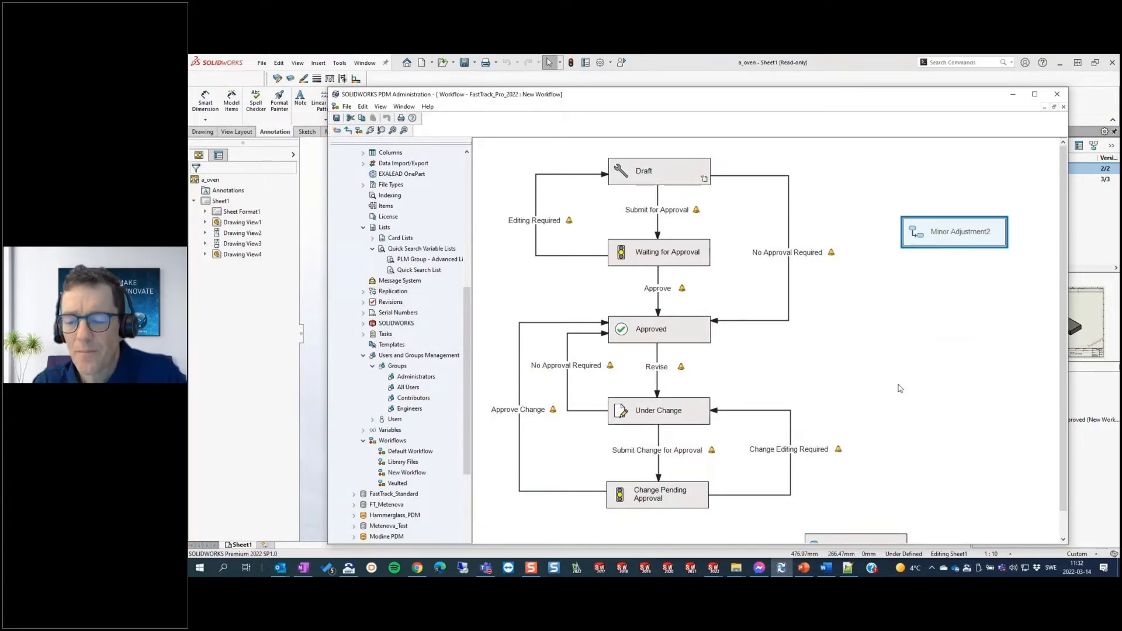
left_click_drag(862, 537, 879, 358)
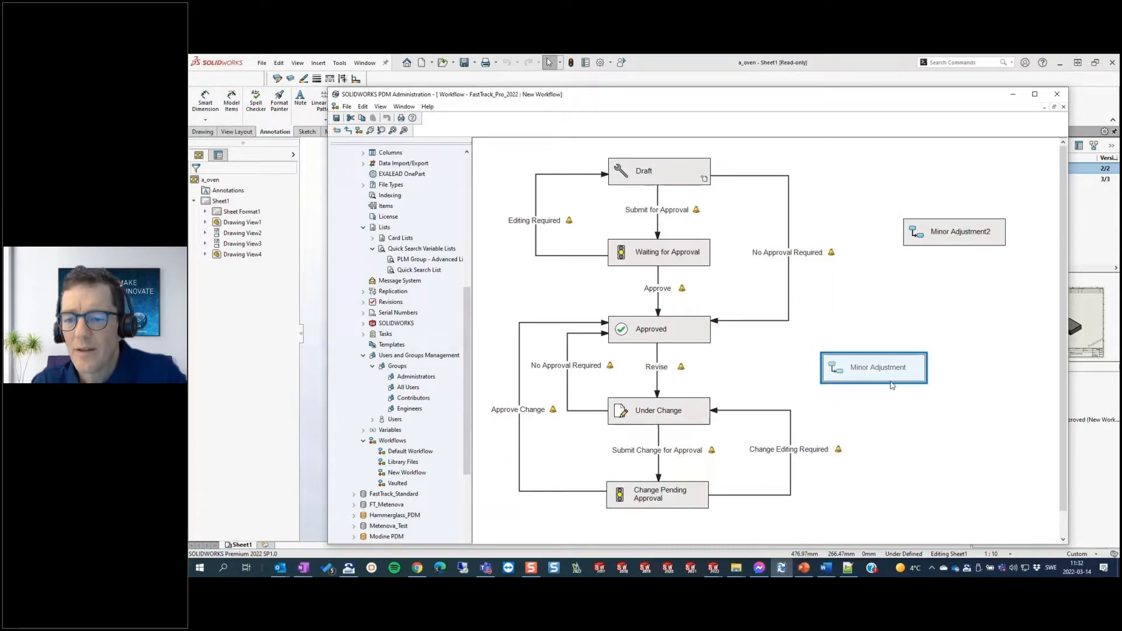
Give Engineers and Admin the Check out file and Read file contents permissions in the Minor Adjustment state, keeping Revision Number as its revision scheme.
double_click(878, 368)
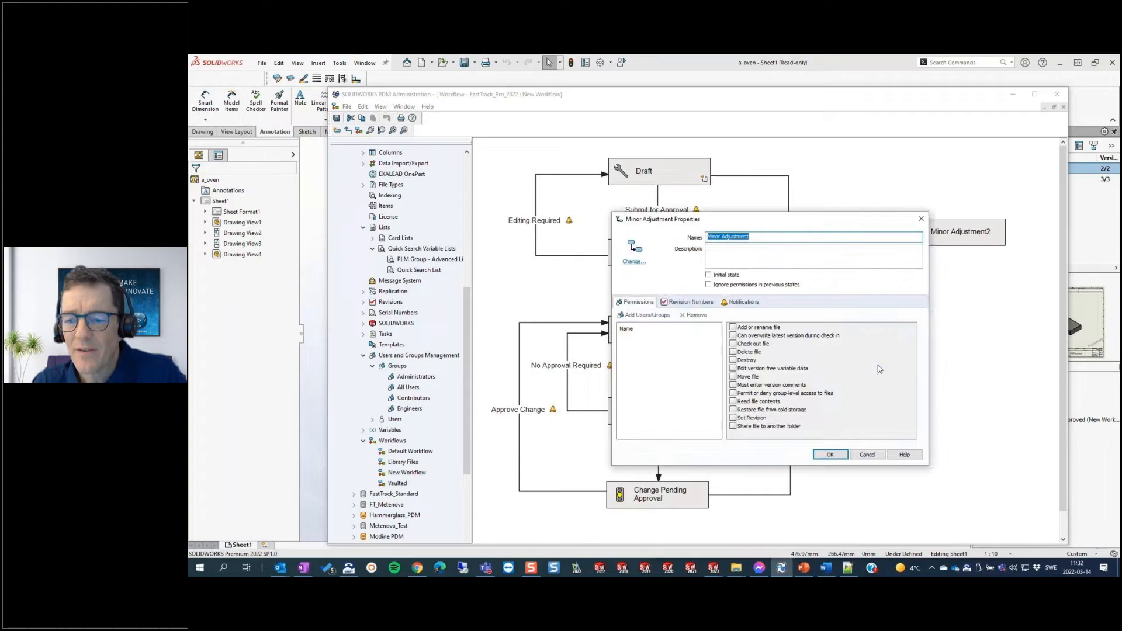
left_click(638, 316)
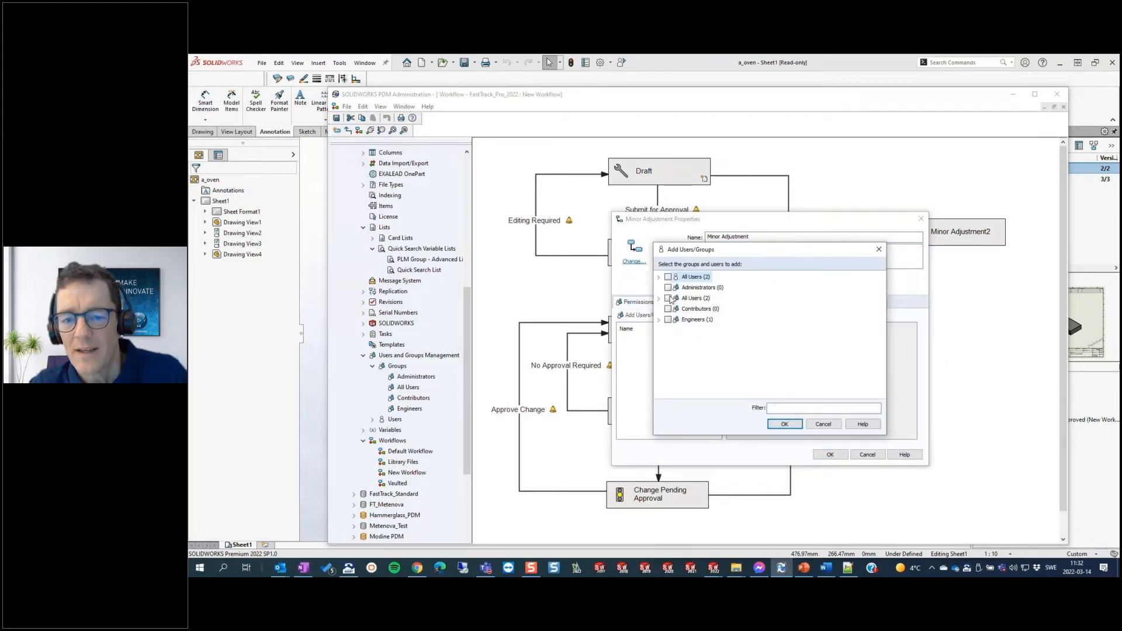
left_click(659, 298)
left_click(678, 309)
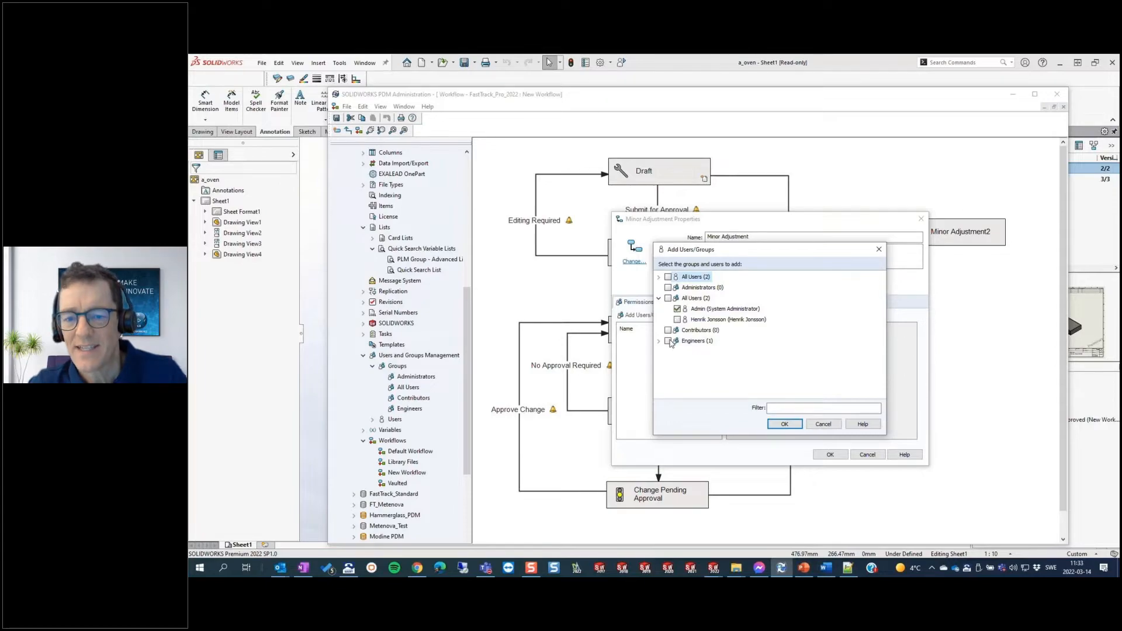
left_click(784, 424)
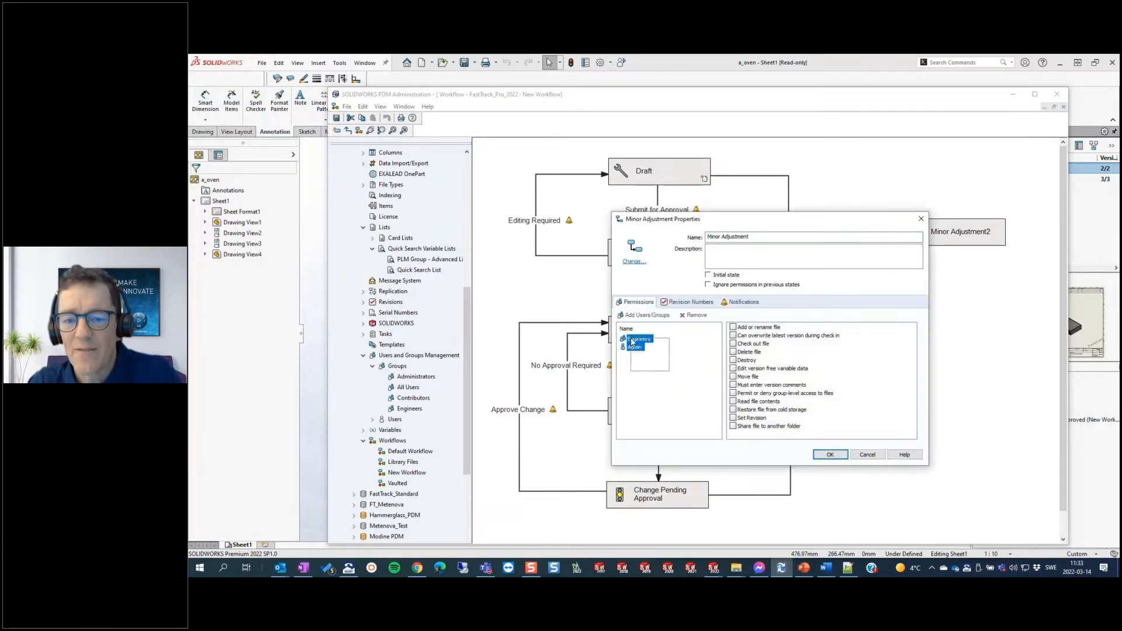
left_click(733, 344)
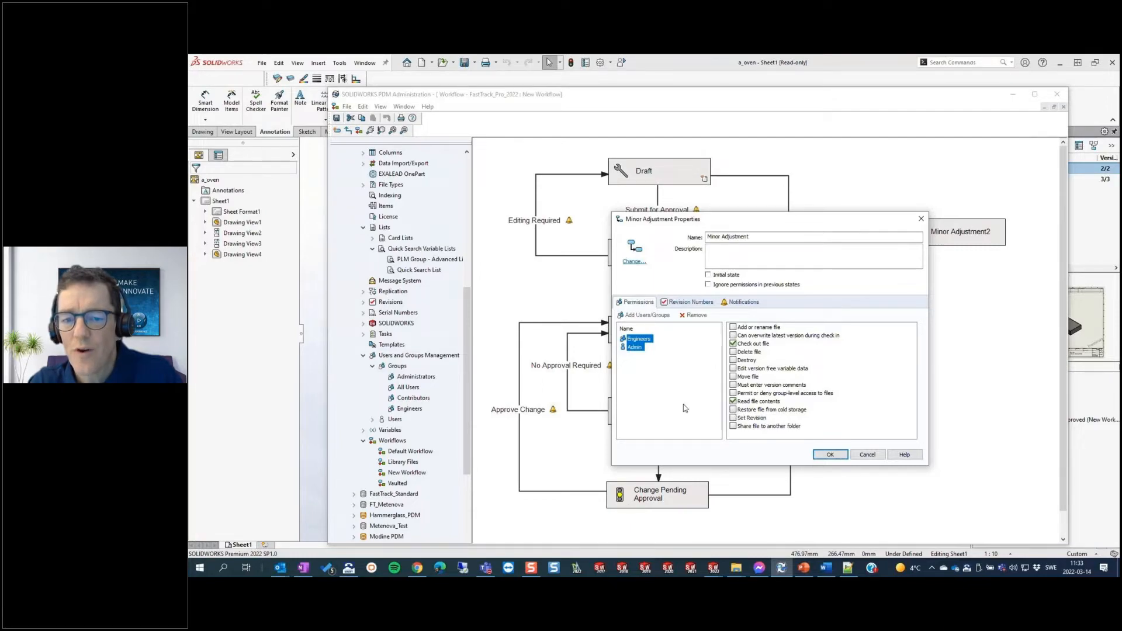
left_click(690, 302)
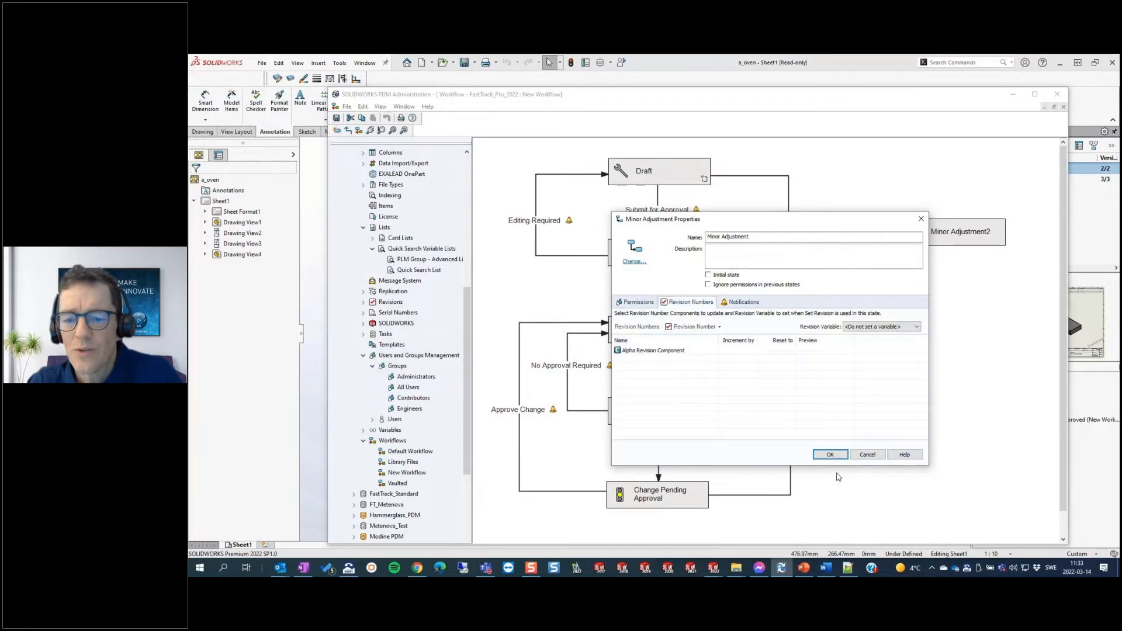
left_click(830, 454)
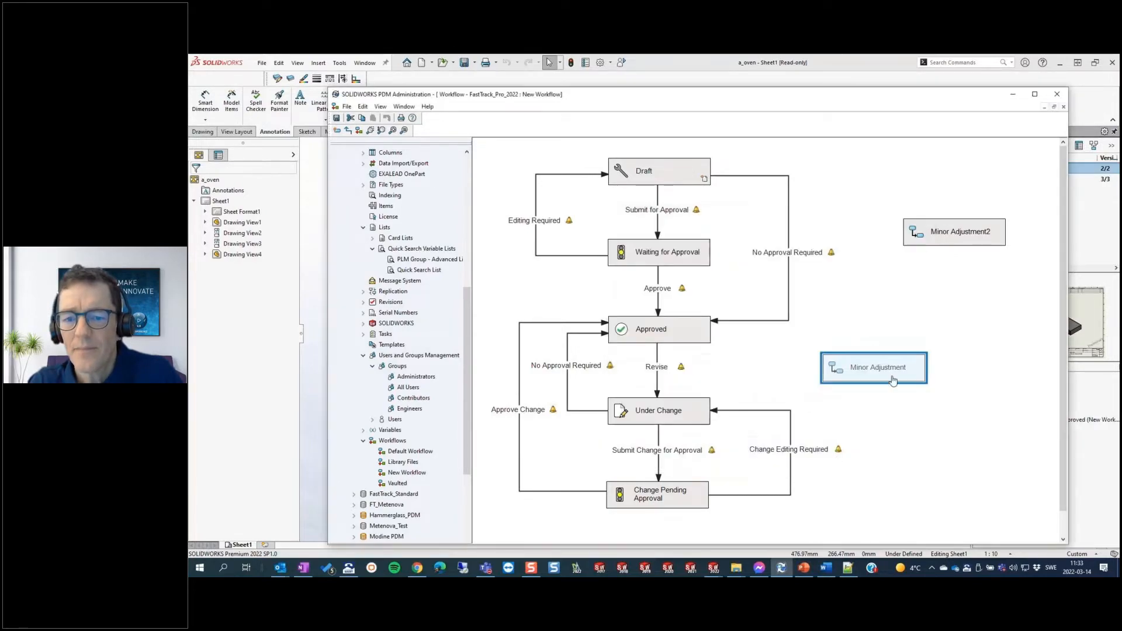
Create a transition from Approved to Minor Adjustment and name it Make Minor Adjustment.
left_click(897, 406)
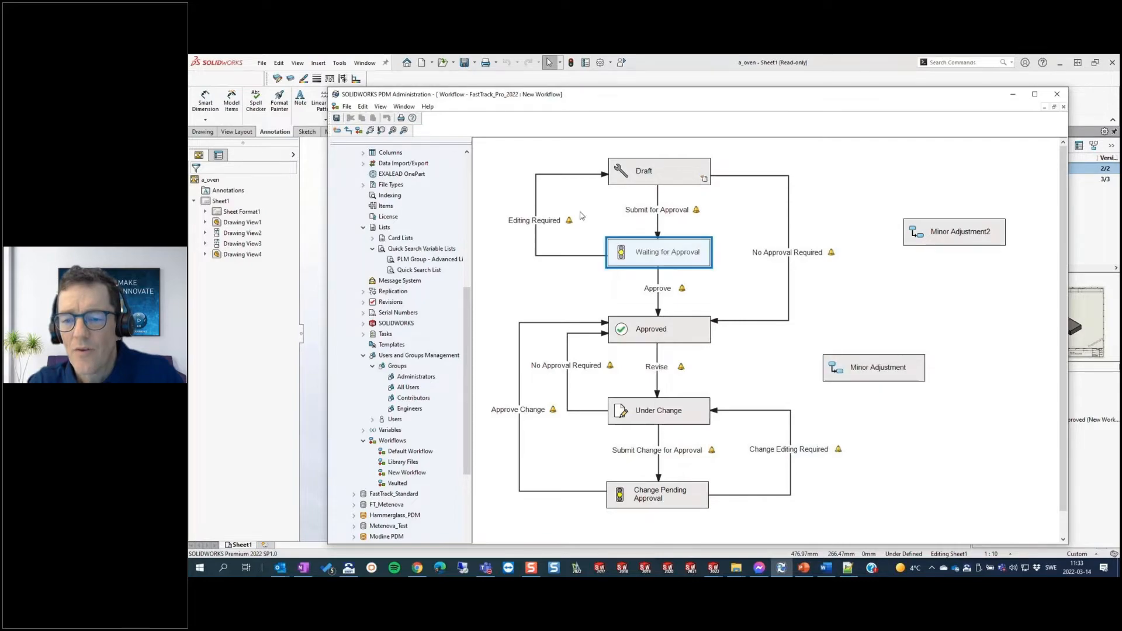
left_click(349, 131)
left_click(672, 334)
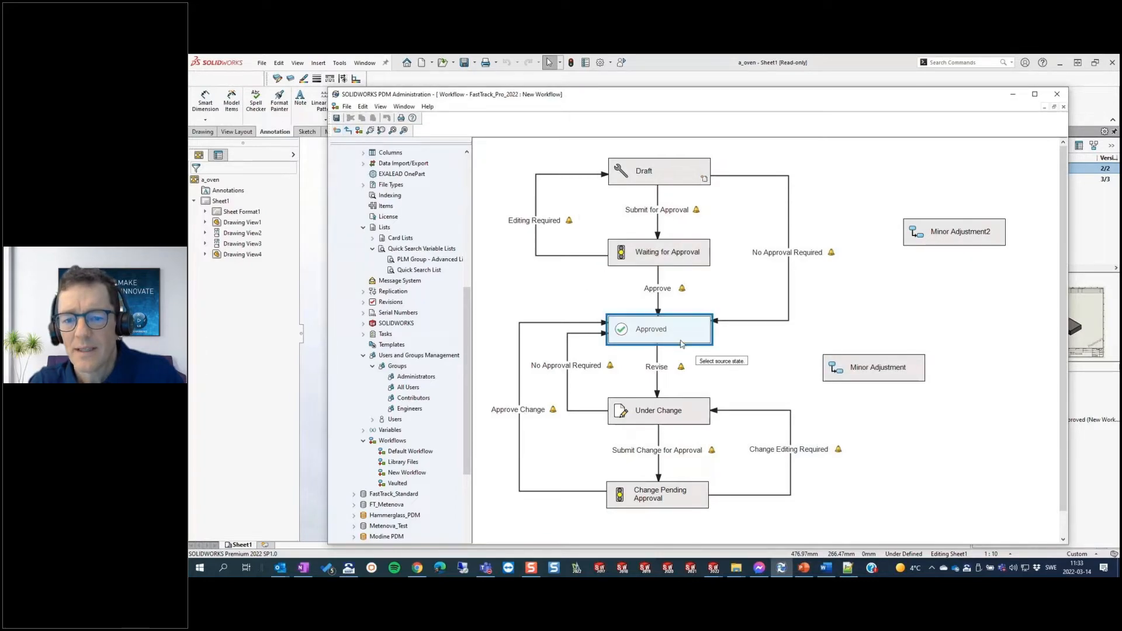
left_click(855, 369)
key("super+v")
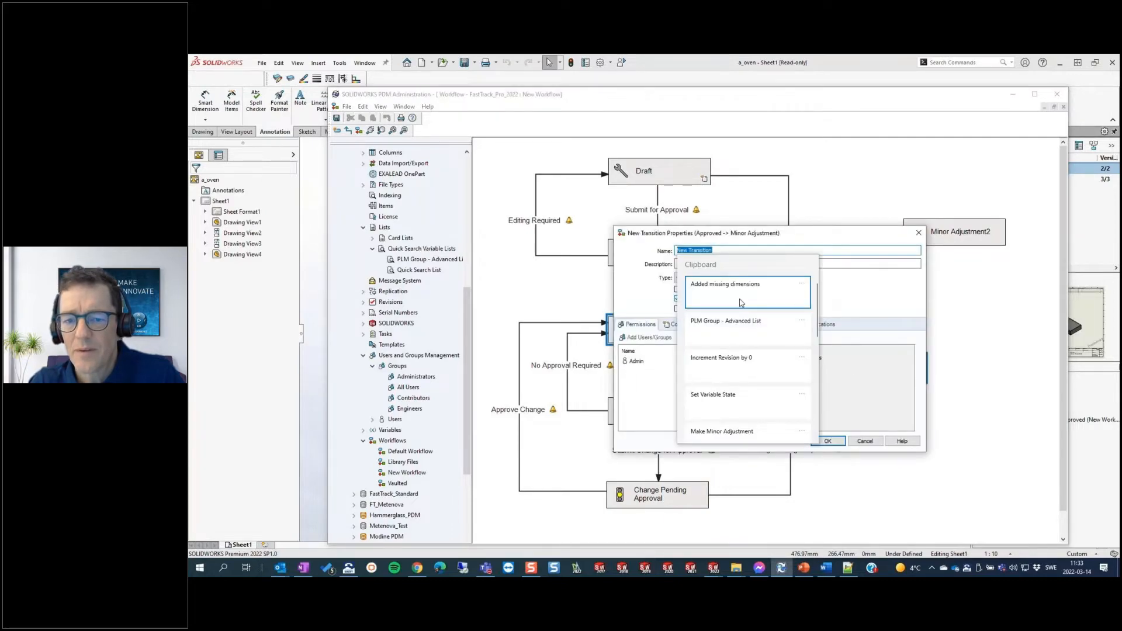
left_click(735, 434)
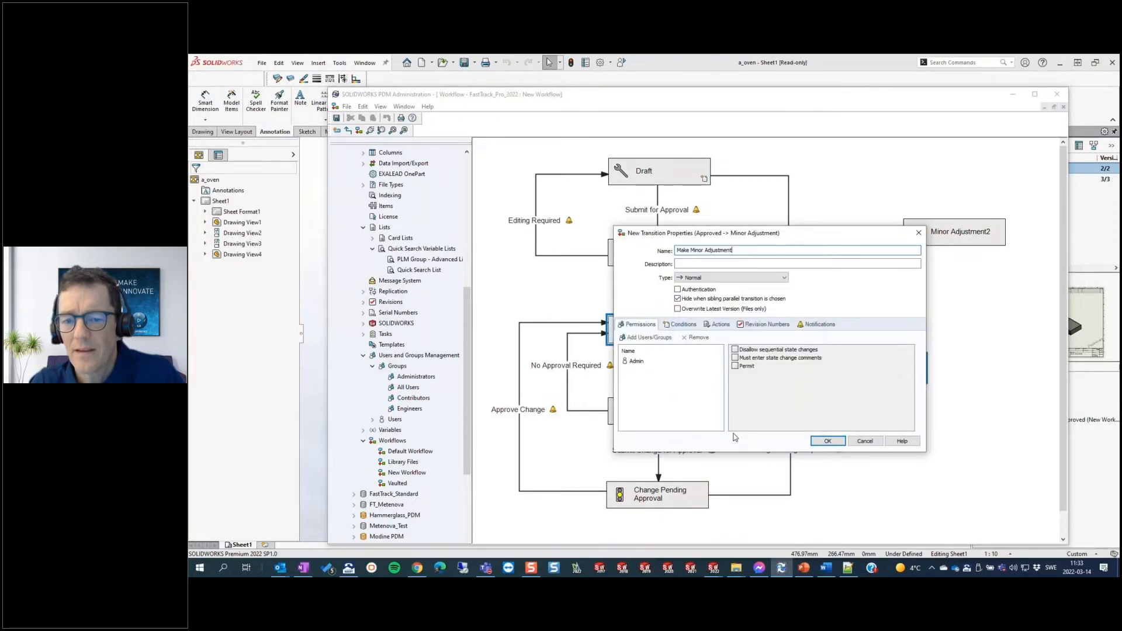
Add the Engineers group to the Make Minor Adjustment transition and grant it the Permit permission.
left_click(648, 337)
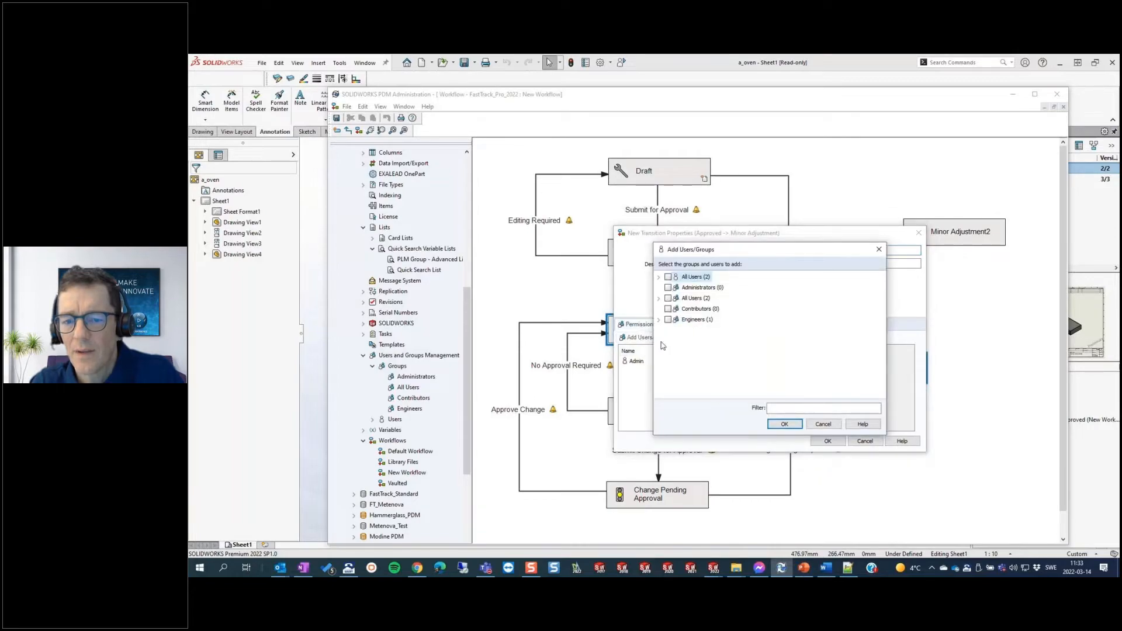
left_click(785, 424)
left_click(641, 362)
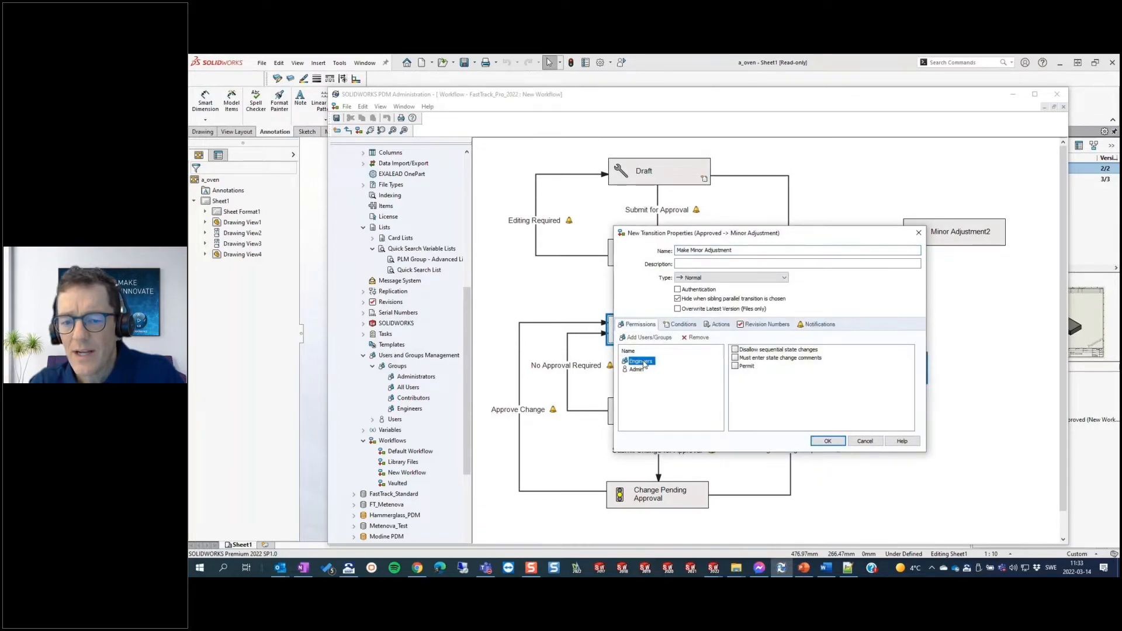
left_click(735, 367)
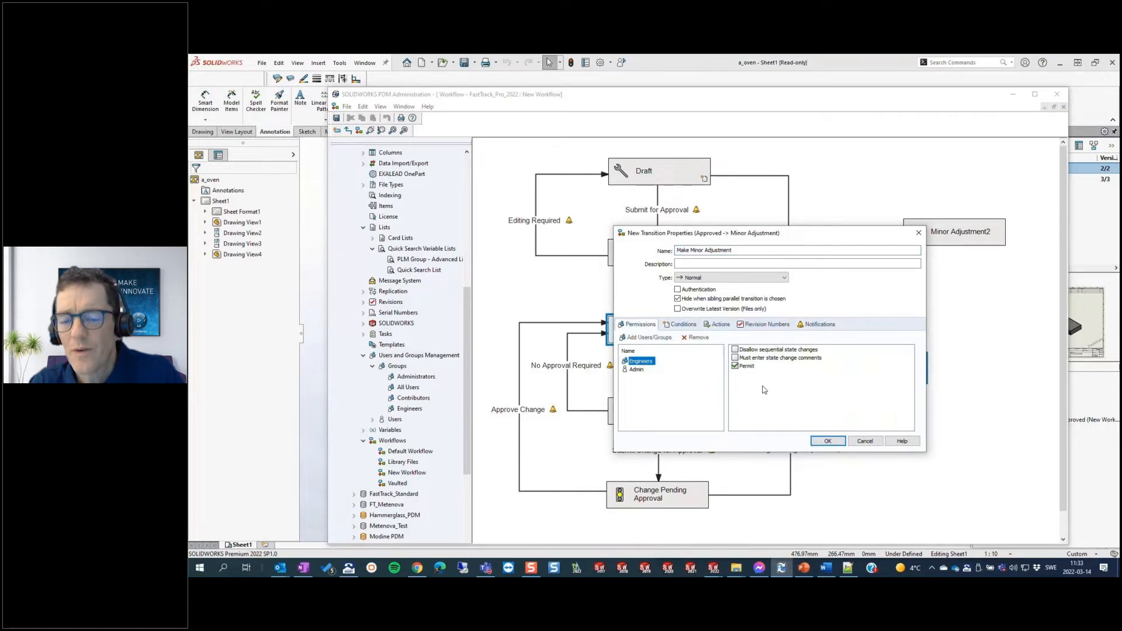
Add a Set Variable action described "Set Variable State", setting State to %deststatus% for files, and route the Make Minor Adjustment transition above its destination state.
left_click(719, 325)
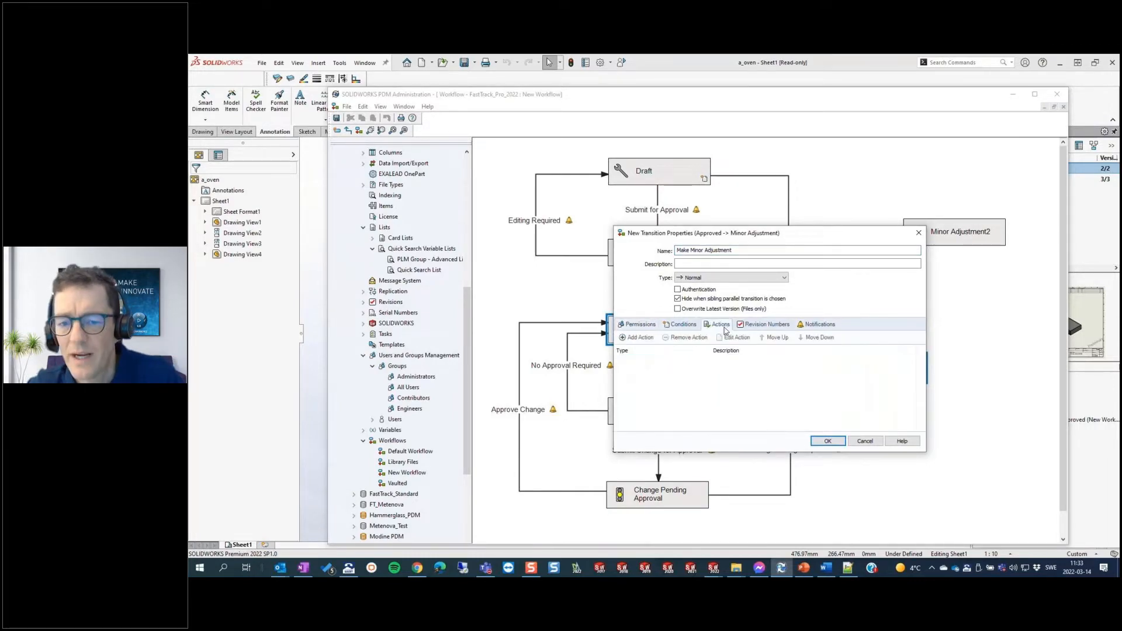
left_click(638, 337)
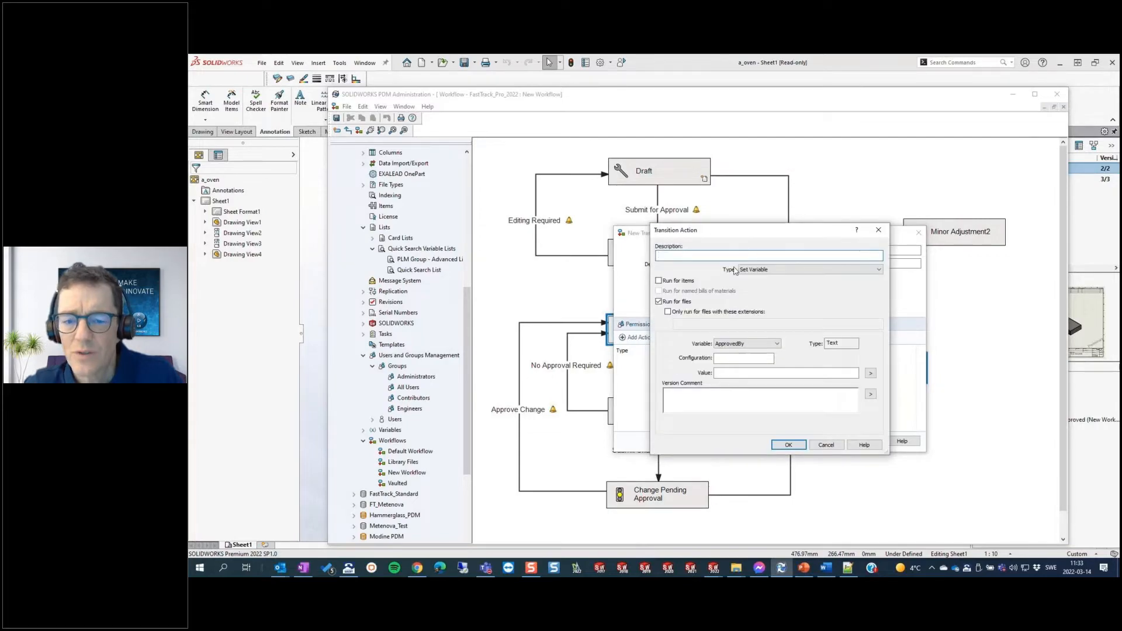
key("super+v")
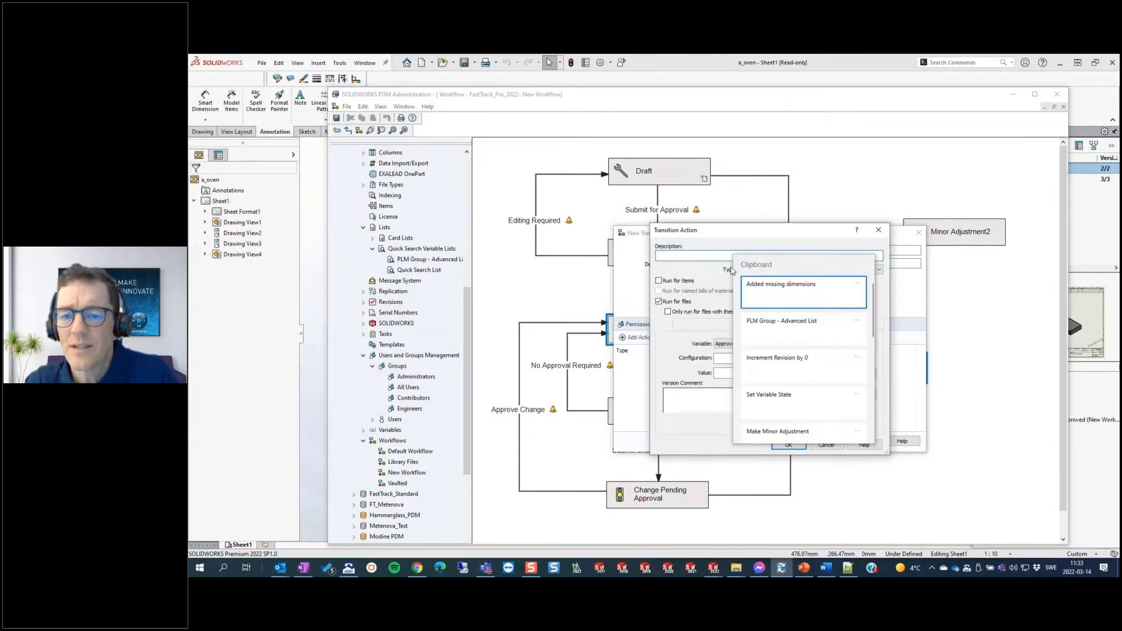
left_click(773, 399)
left_click(747, 343)
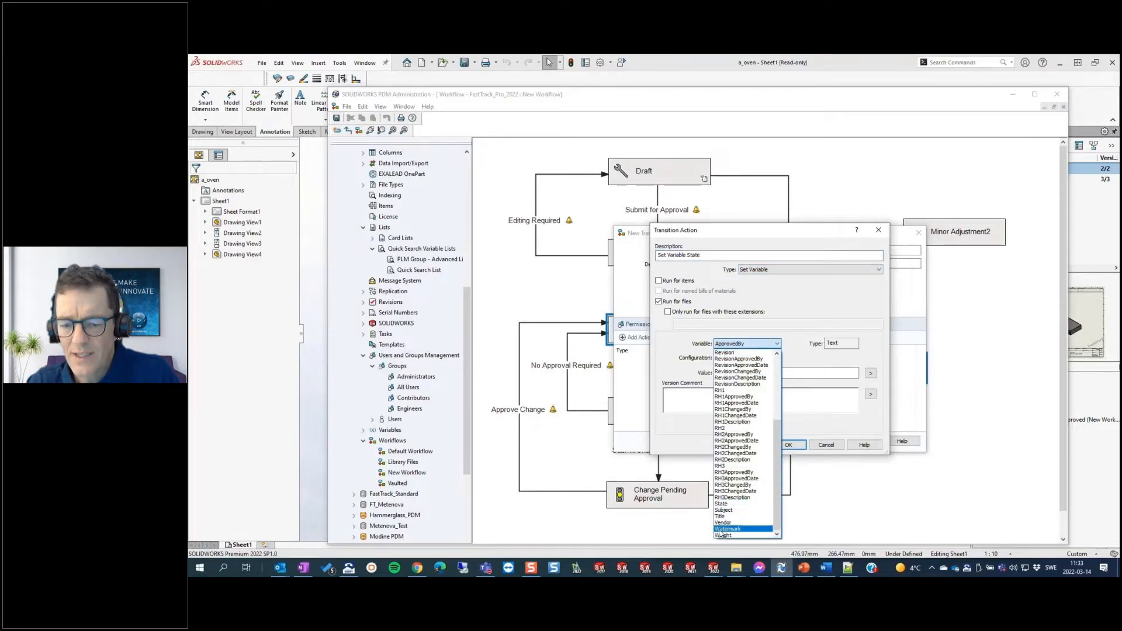
left_click(728, 503)
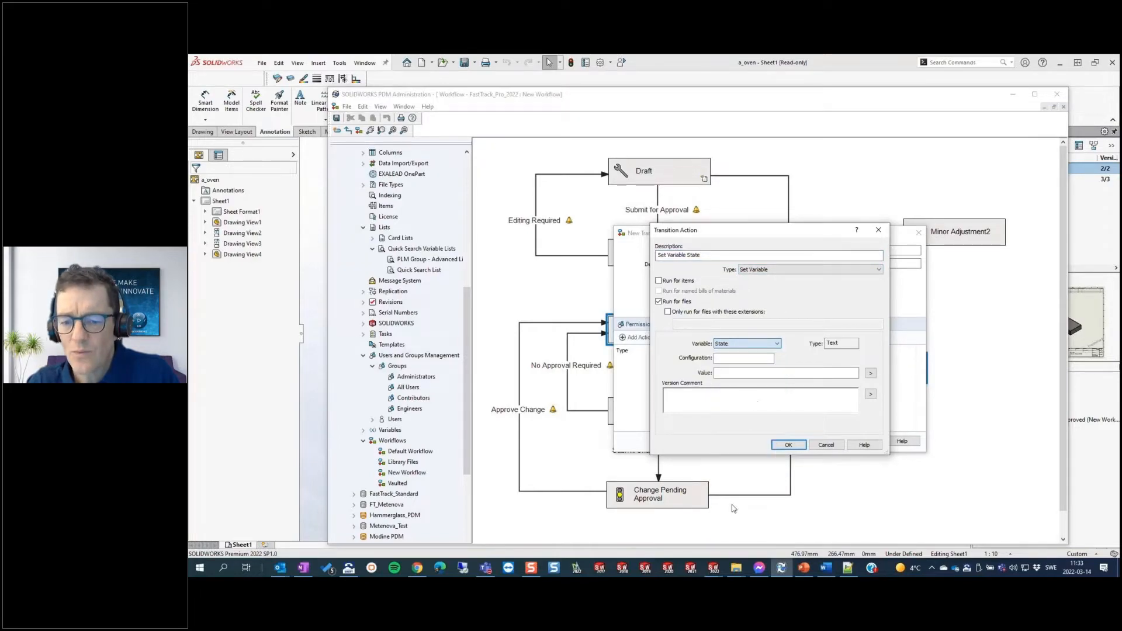
left_click(871, 372)
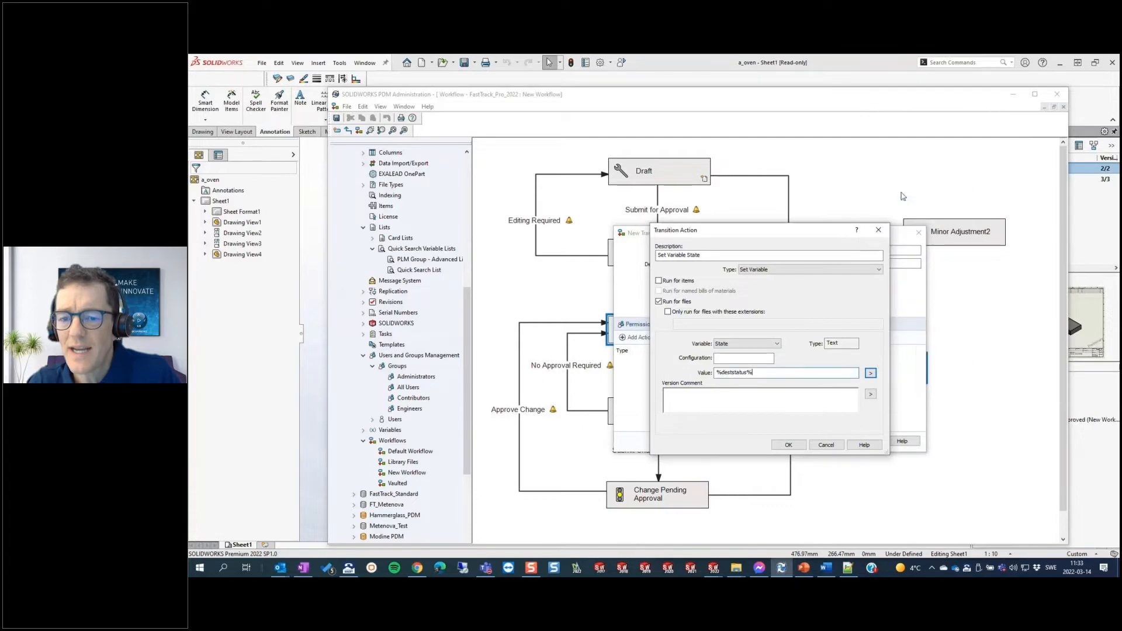
left_click(788, 445)
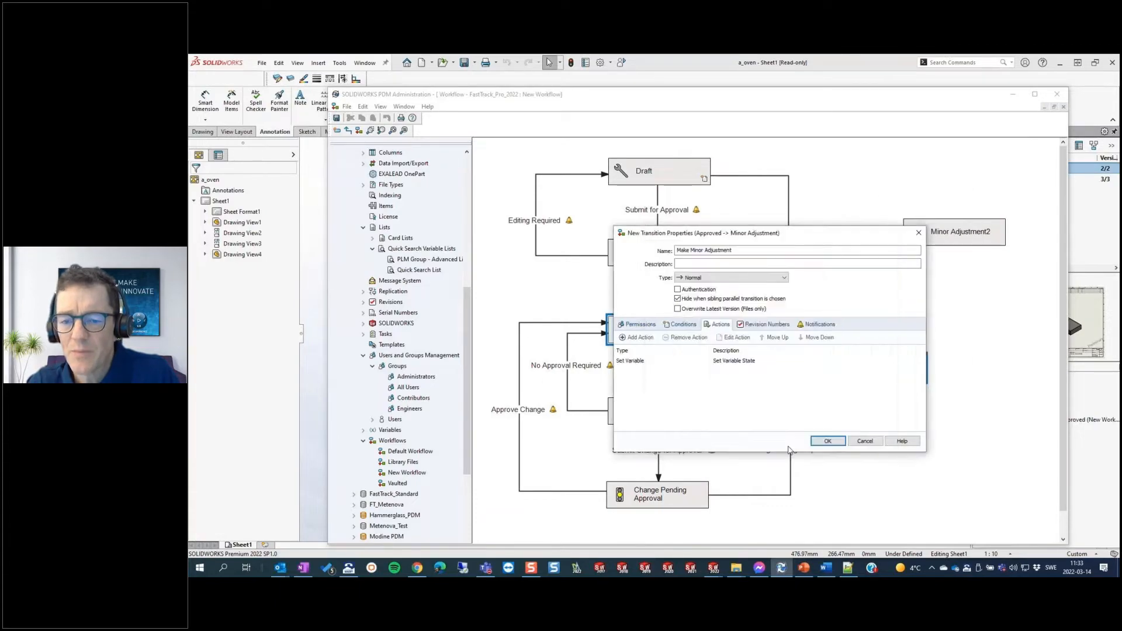
left_click(823, 442)
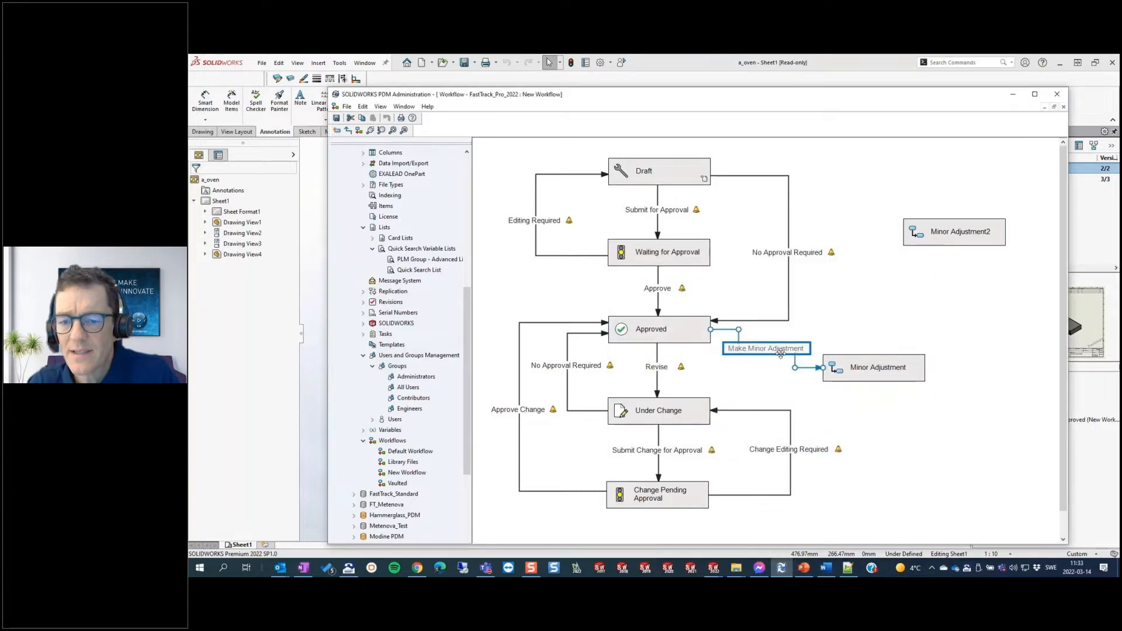
left_click_drag(780, 352, 849, 347)
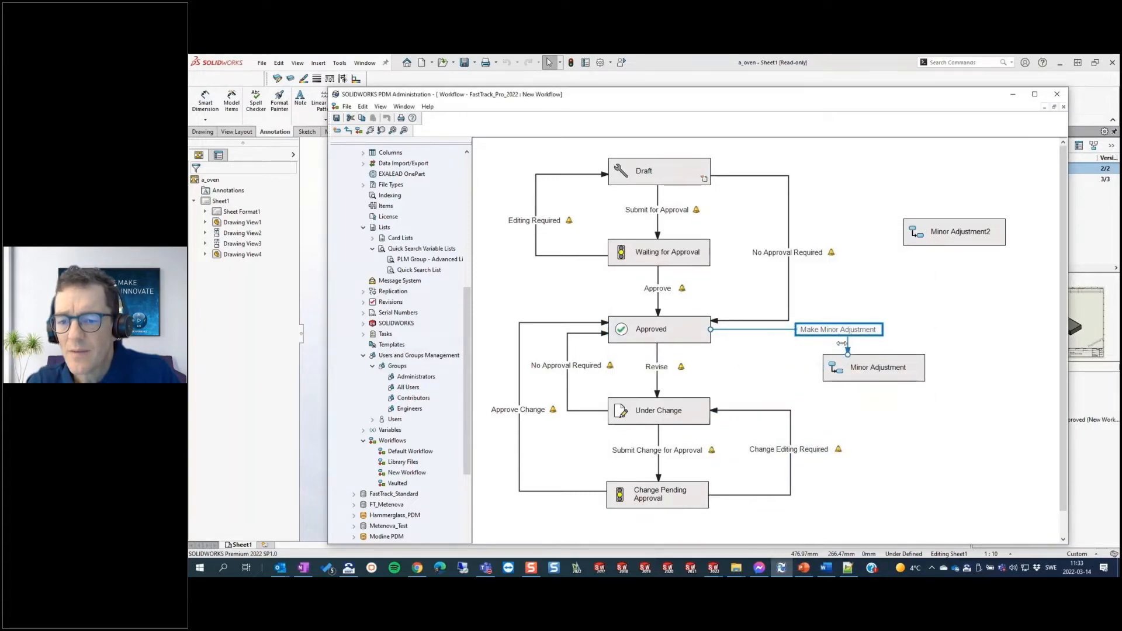
Create a transition from Minor Adjustment to Approved and name it Back to Approved.
left_click(359, 130)
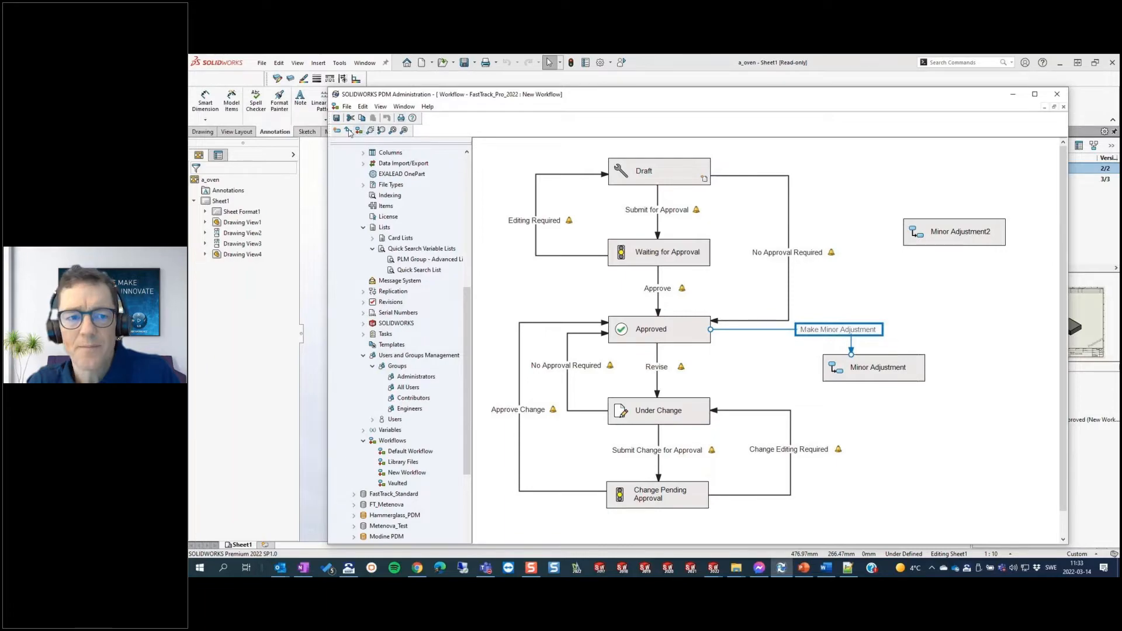
left_click(846, 376)
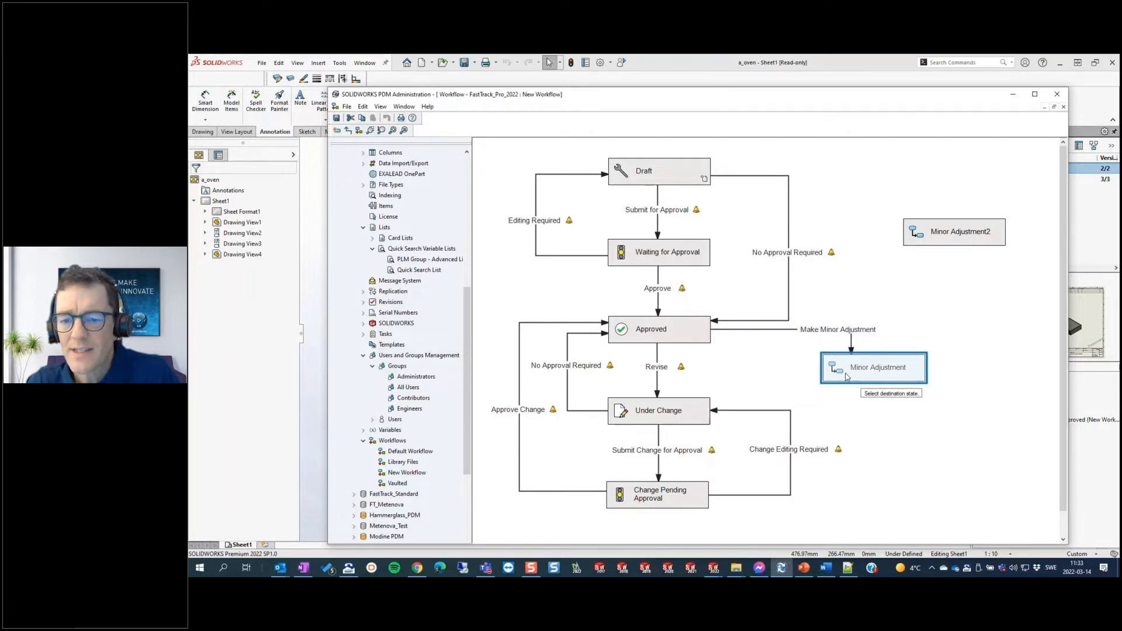
left_click(672, 329)
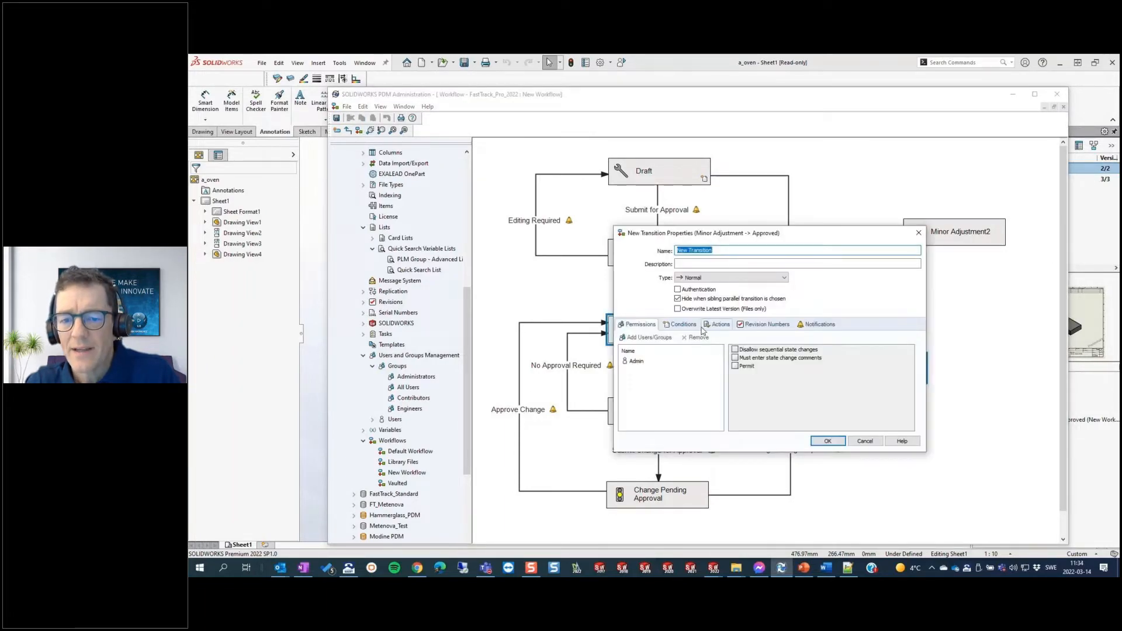
key("super+v")
scroll(727, 403, "down", 5)
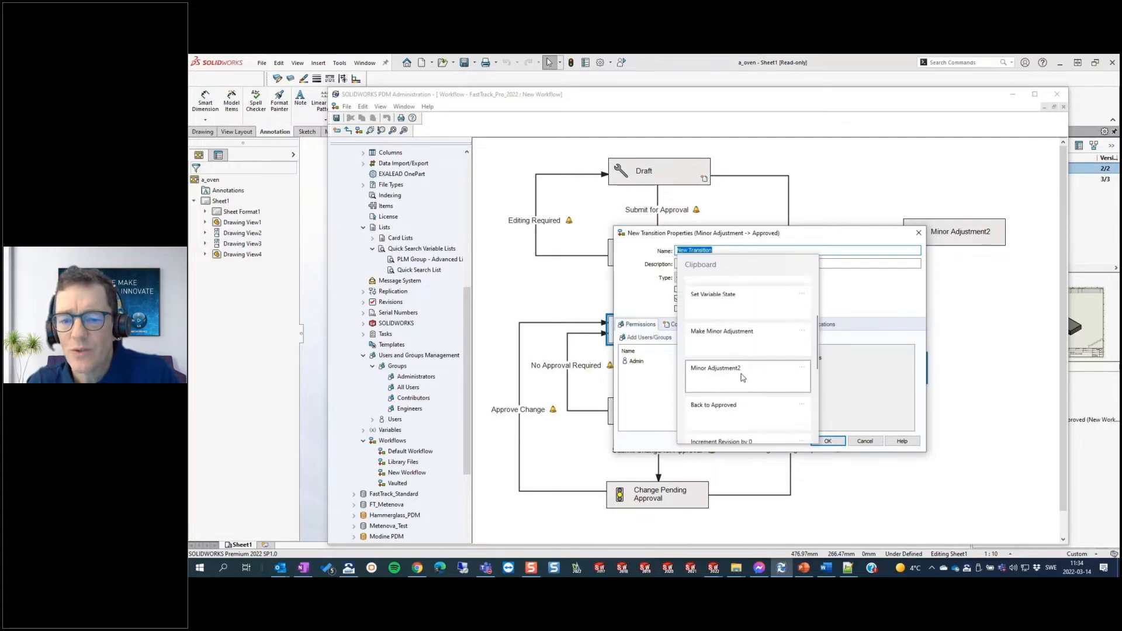
left_click(727, 408)
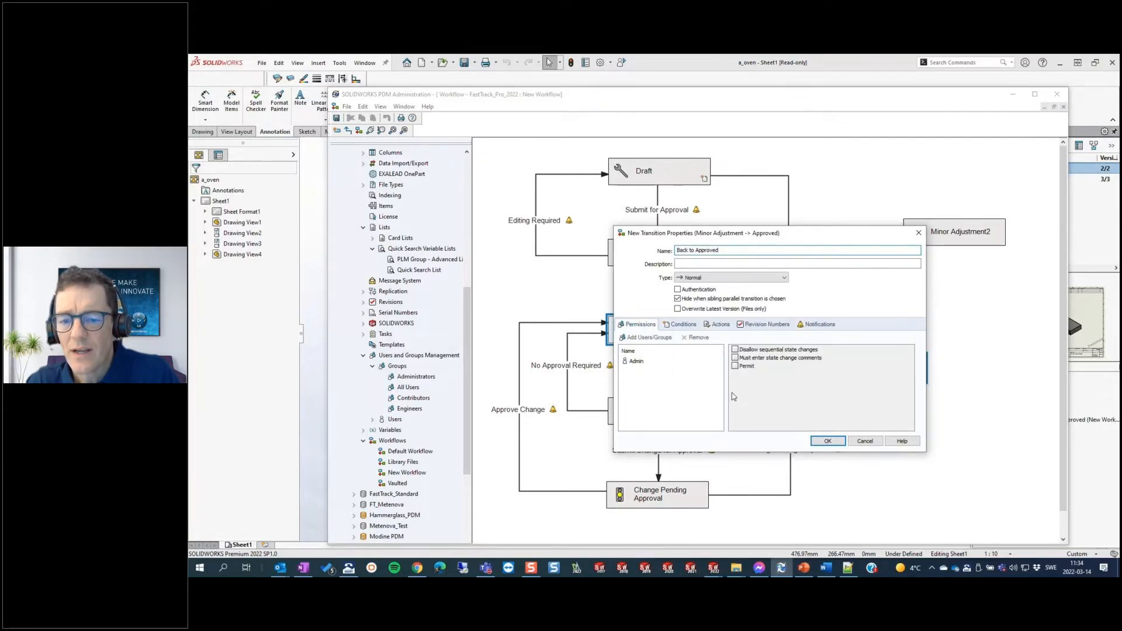
Add the Engineers group to the Back to Approved transition and grant Engineers and Admin the Permit permission.
left_click(648, 337)
left_click(668, 319)
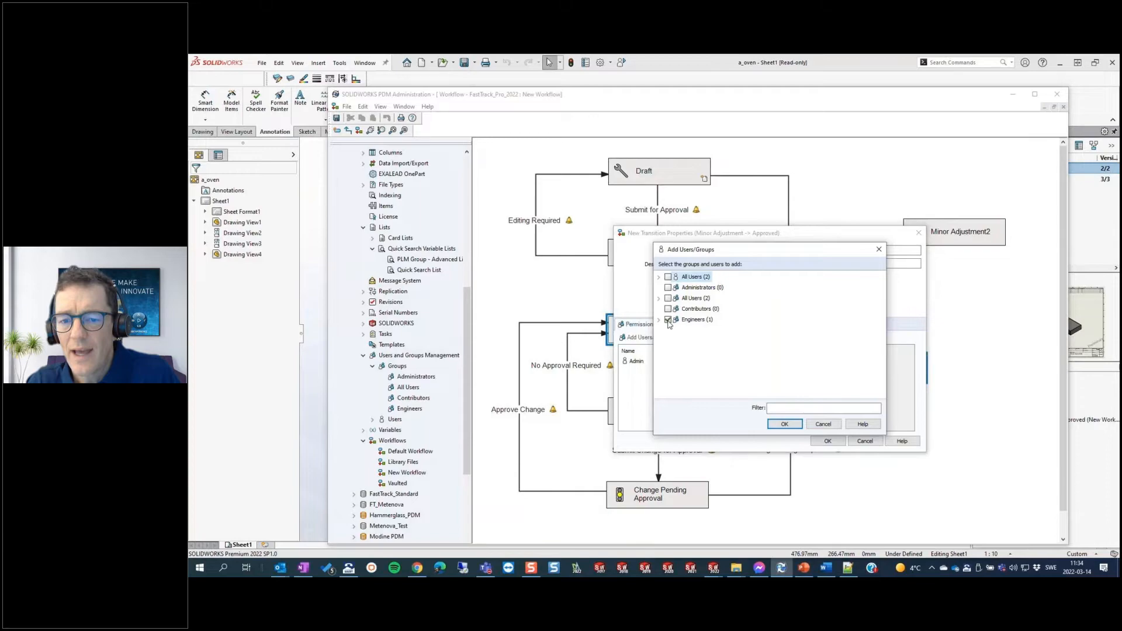
left_click(784, 424)
left_click_drag(674, 394, 637, 366)
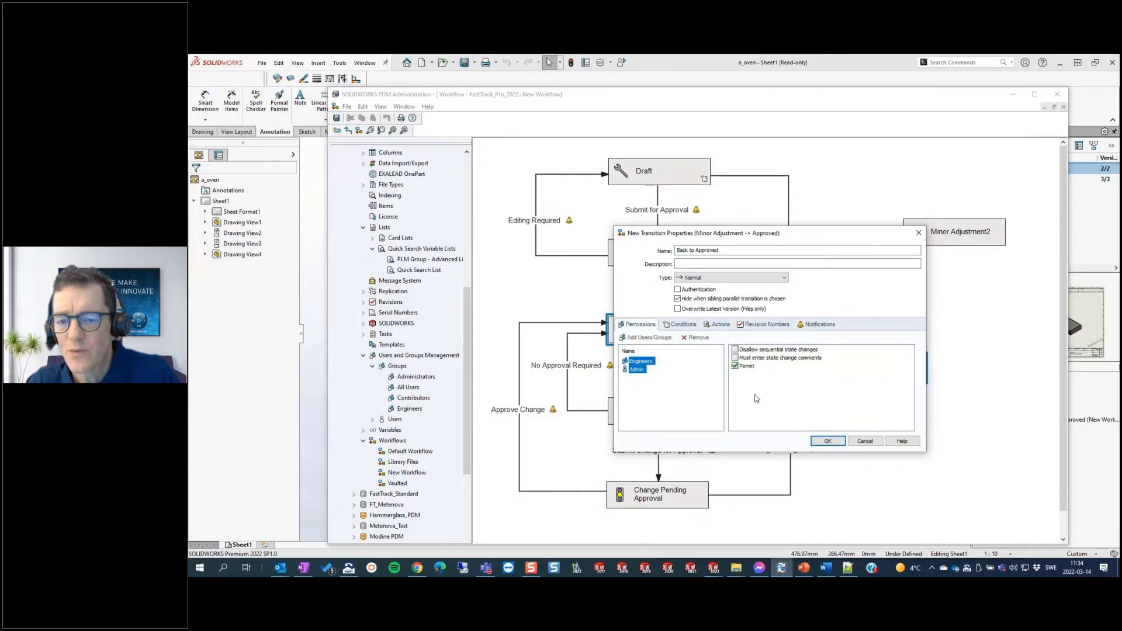
Add a Set Variable action described "Set Variable State" to Back to Approved, setting State to the destination state value %deststatus%.
left_click(718, 324)
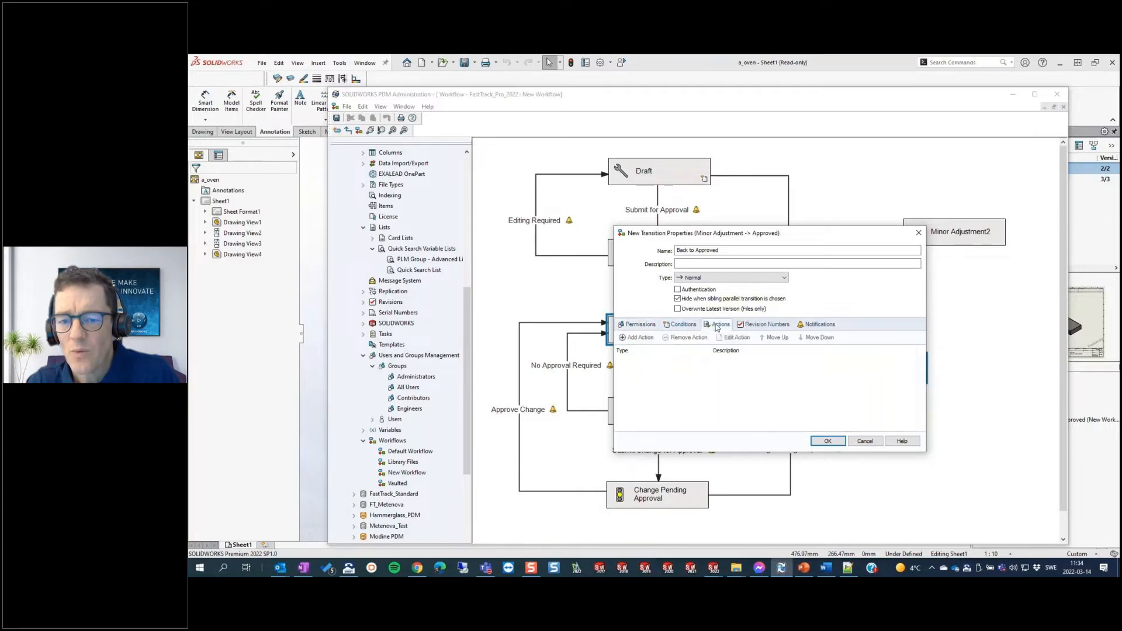
left_click(639, 338)
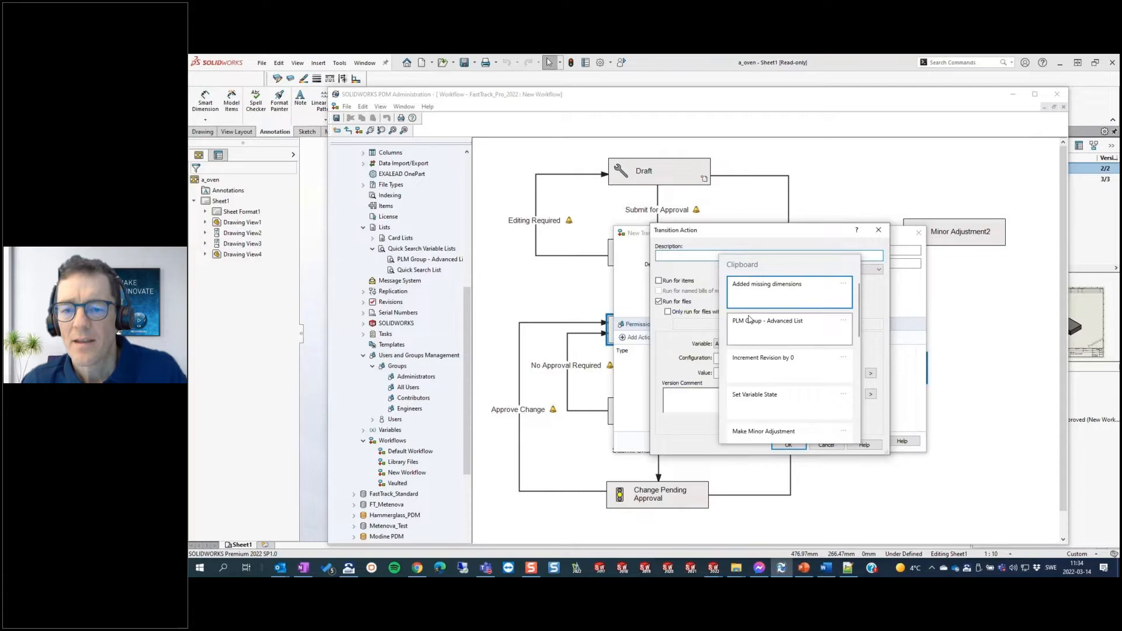
left_click(761, 397)
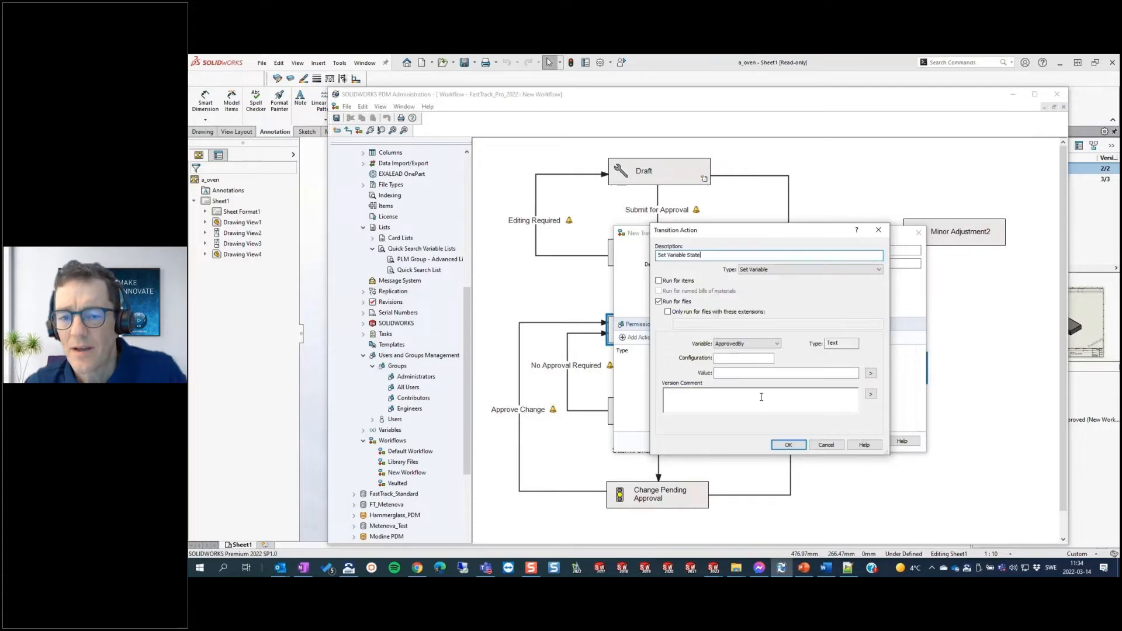
left_click(773, 344)
scroll(746, 472, "down", 5)
left_click(736, 504)
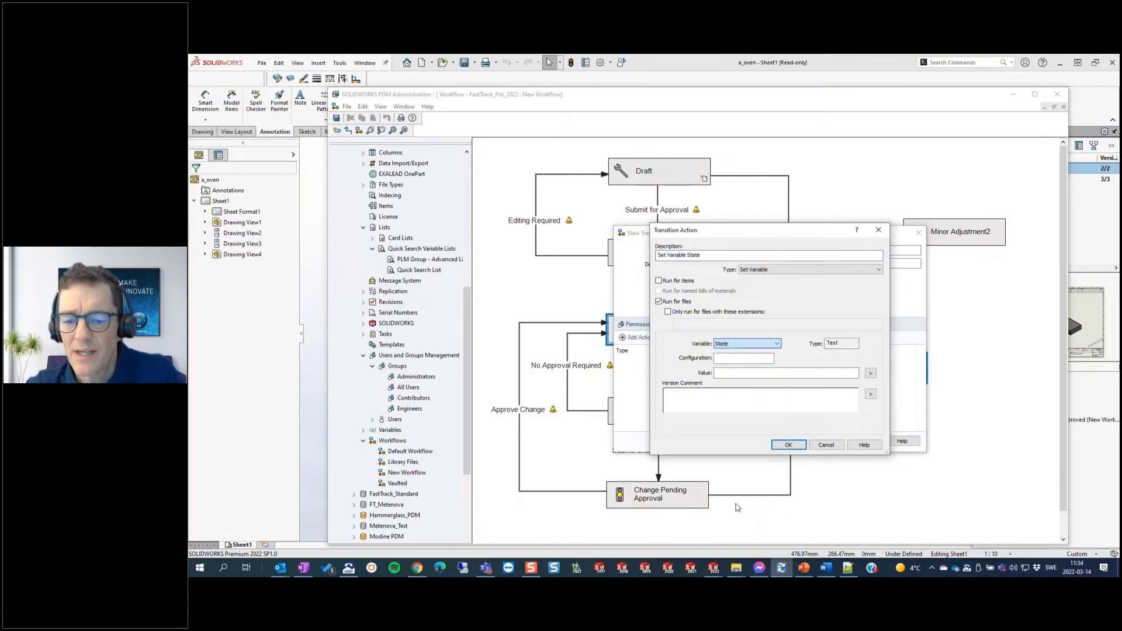
left_click(870, 373)
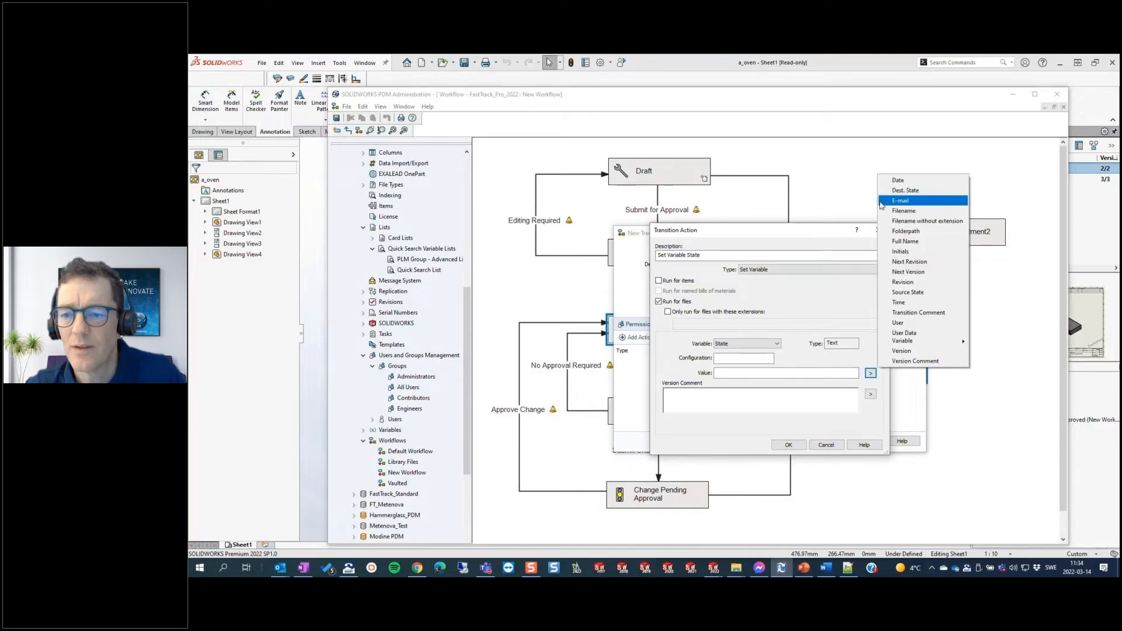
left_click(903, 190)
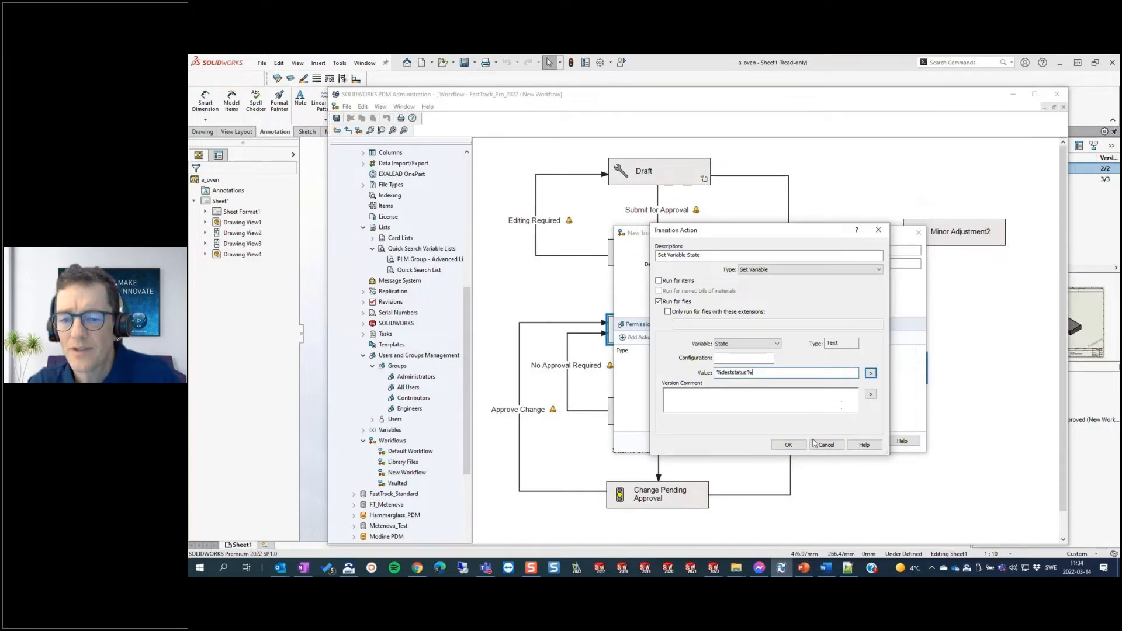
left_click(784, 445)
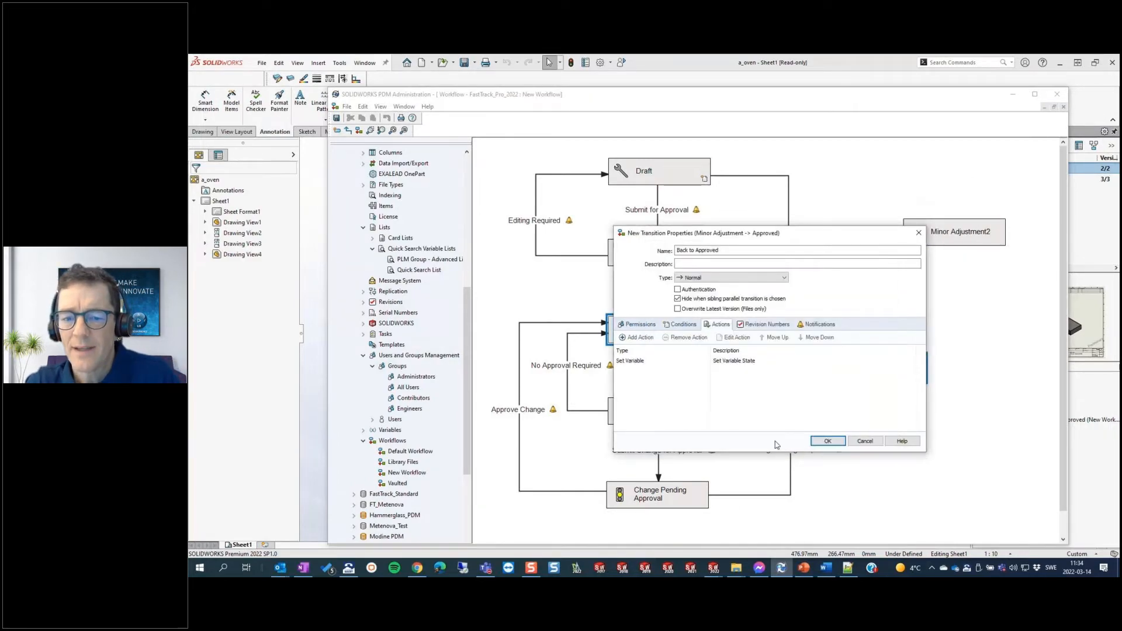
Add an Inc. Revision action for files to Back to Approved with the description "Increment Revision by 0".
left_click(642, 341)
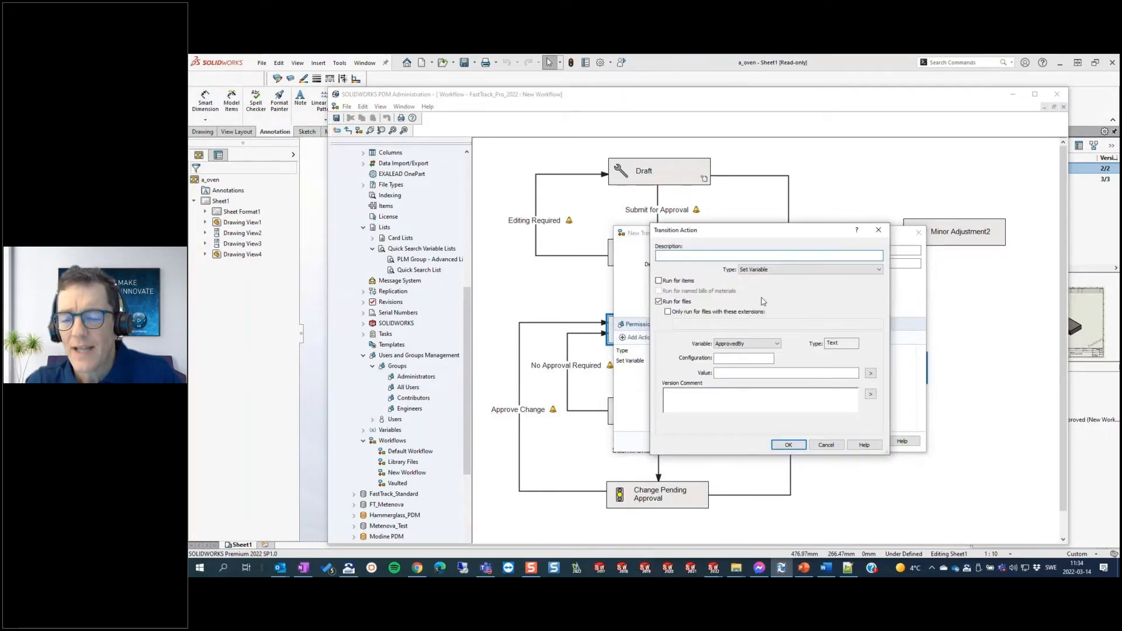
key("super+v")
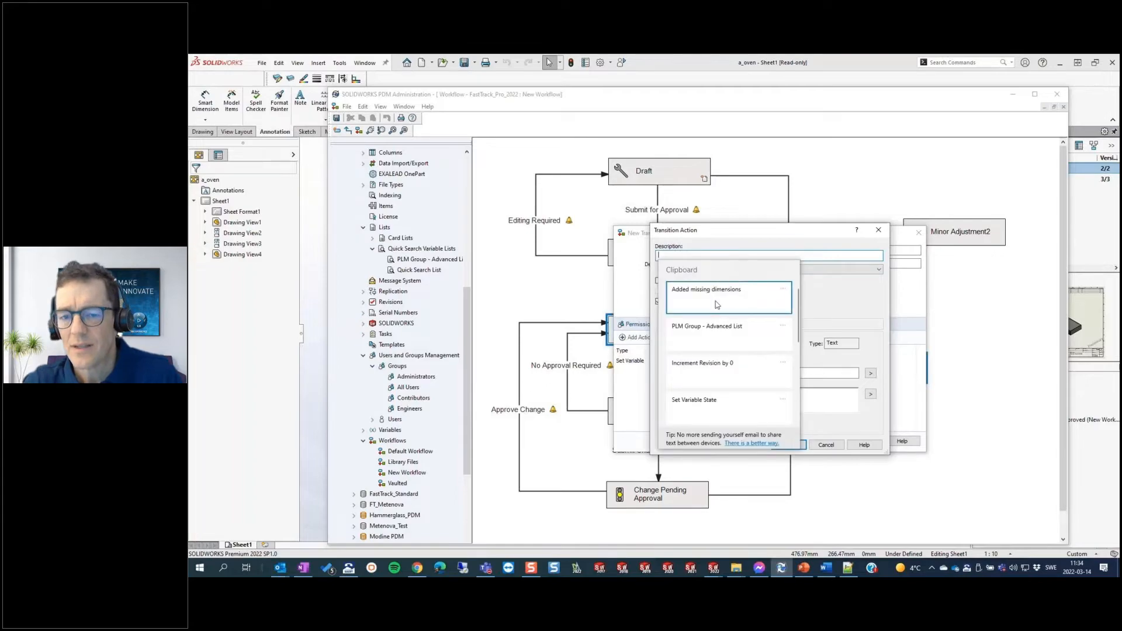
left_click(704, 365)
left_click(765, 269)
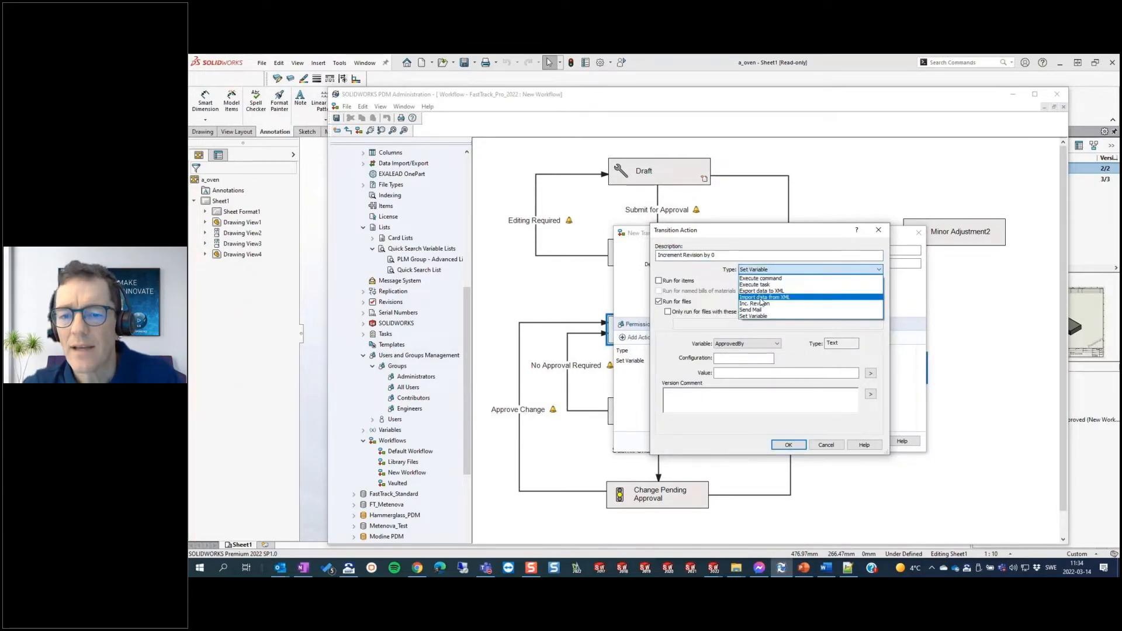
left_click(762, 303)
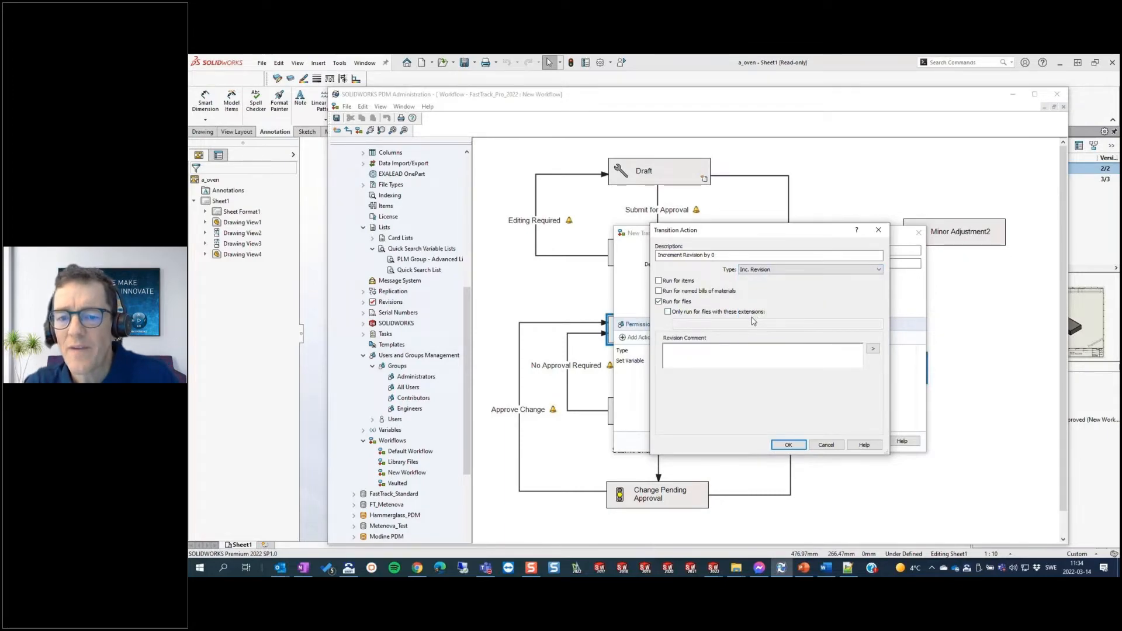
left_click(792, 447)
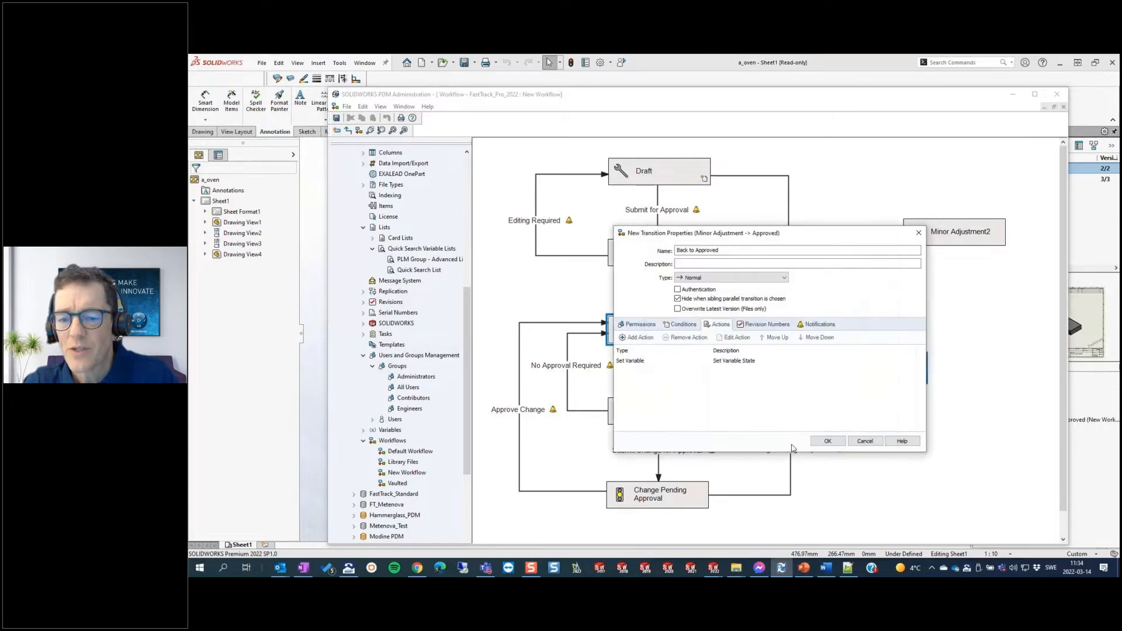
Check the revision number components of Back to Approved, accept the new transition and save the workflow.
left_click(746, 326)
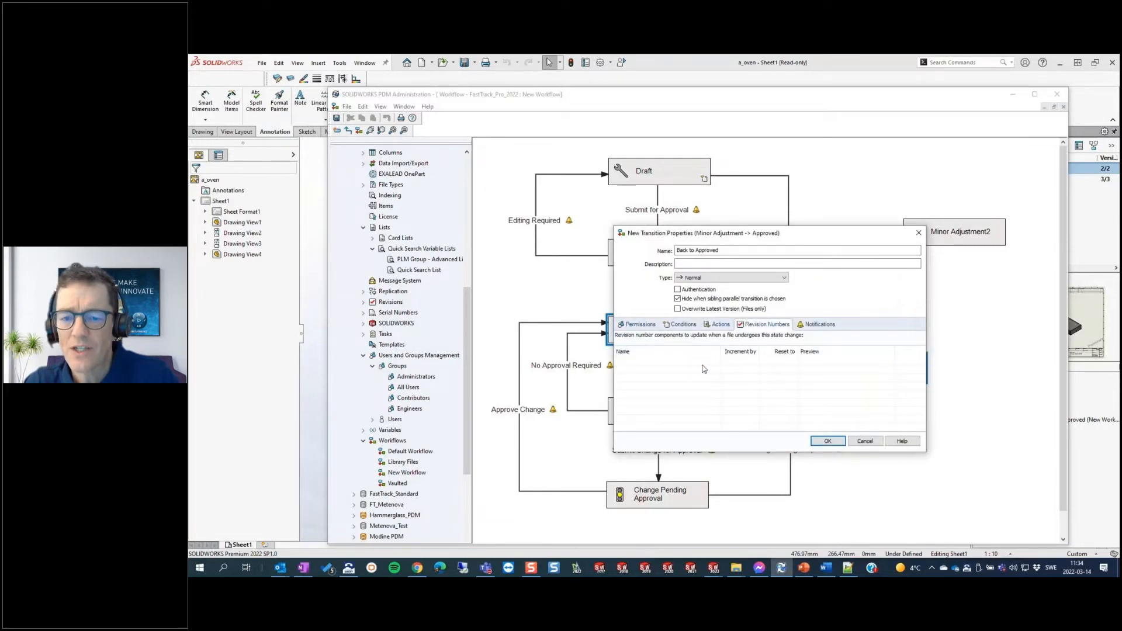
left_click(827, 443)
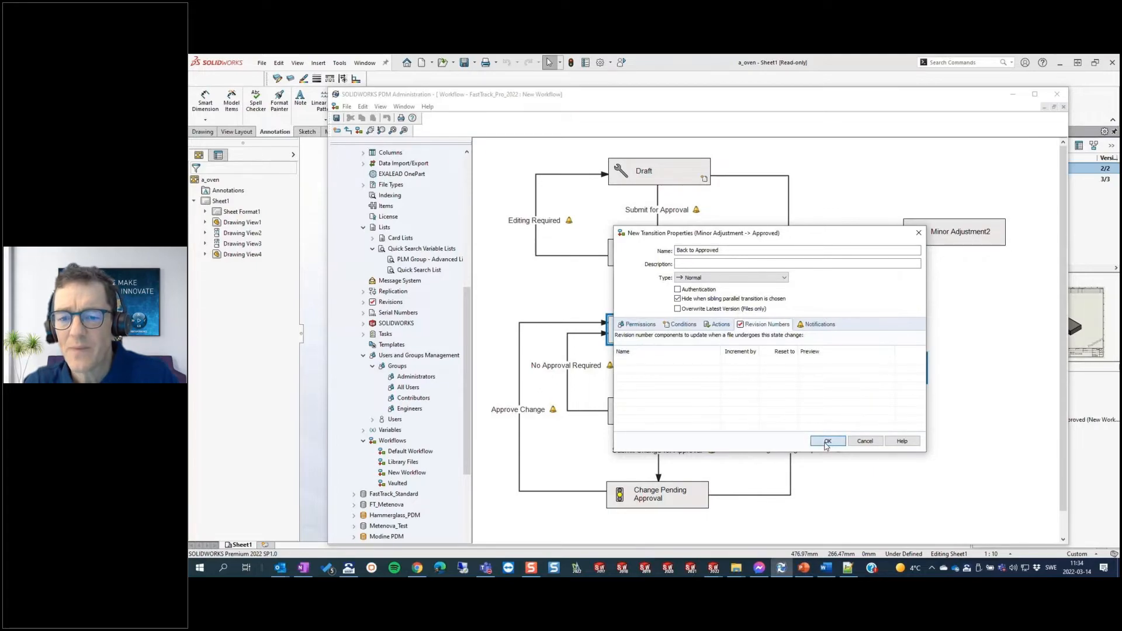
left_click(336, 119)
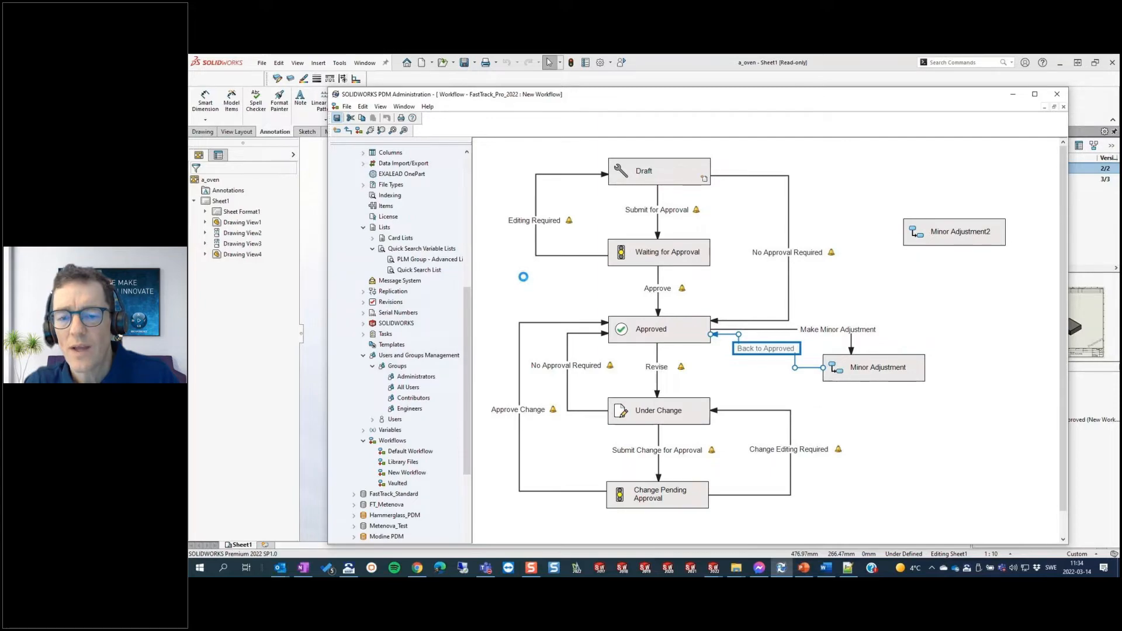
Set the Alpha Revision Component to increment by 0 in the Back to Approved transition.
left_click(769, 365)
double_click(770, 350)
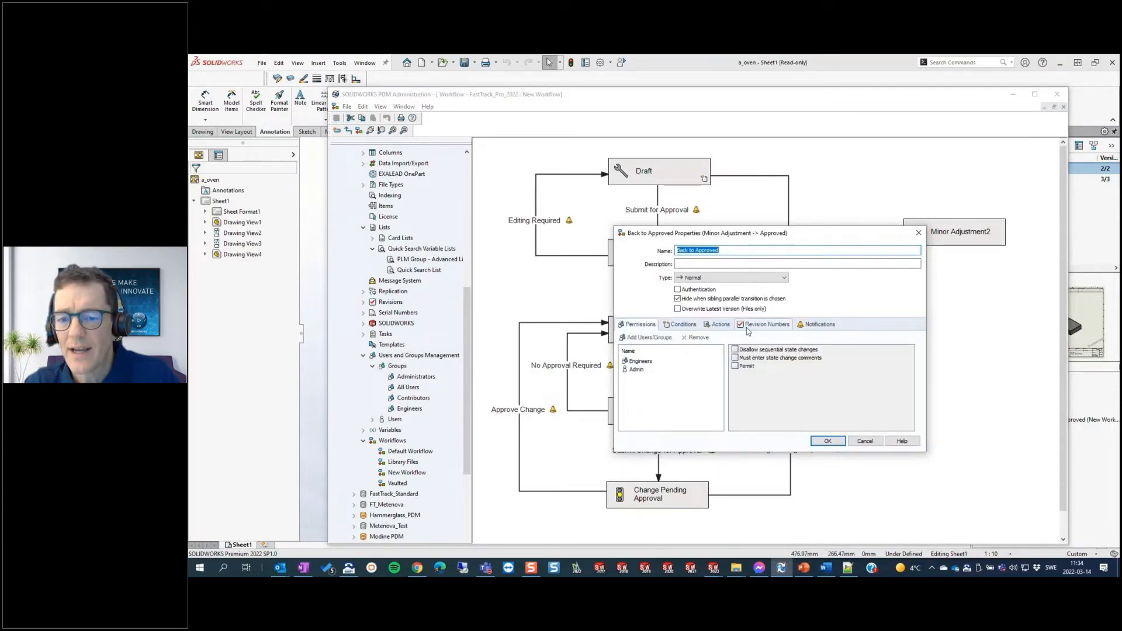
left_click(755, 326)
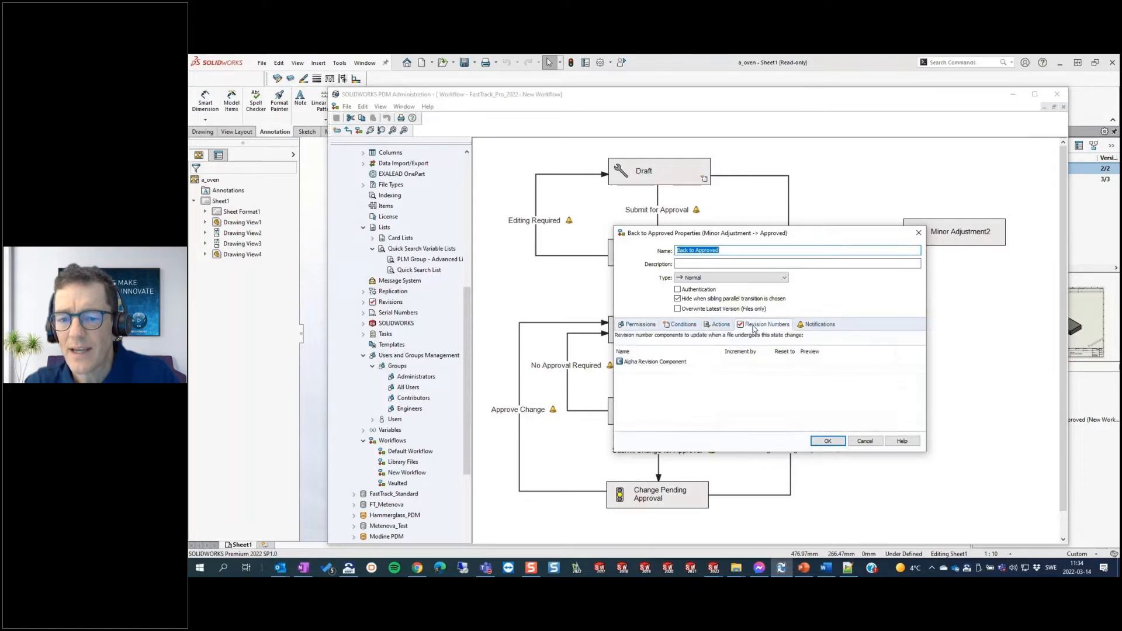
left_click(740, 361)
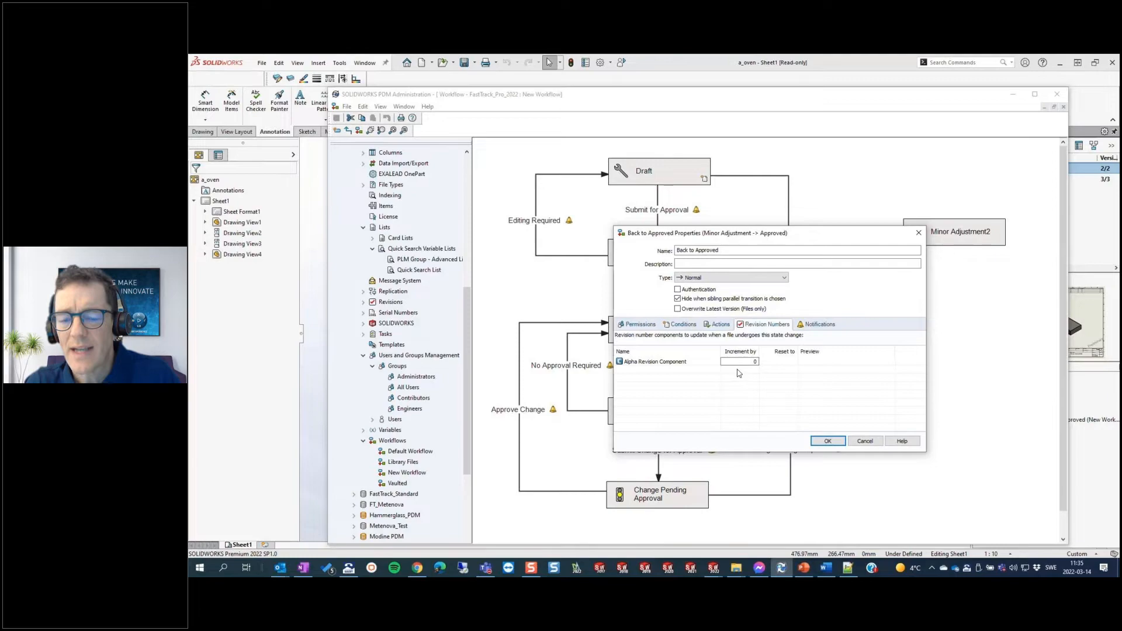
left_click(818, 440)
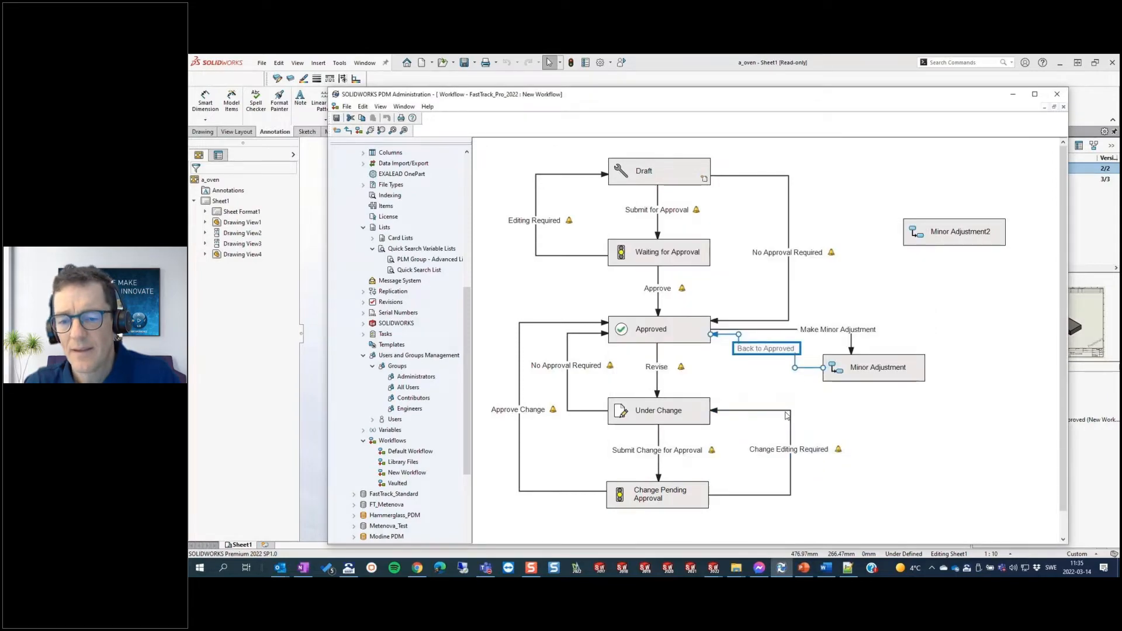
Reroute the Back to Approved transition line and label so it enters the Approved state from below, and save the workflow.
left_click_drag(764, 353, 762, 374)
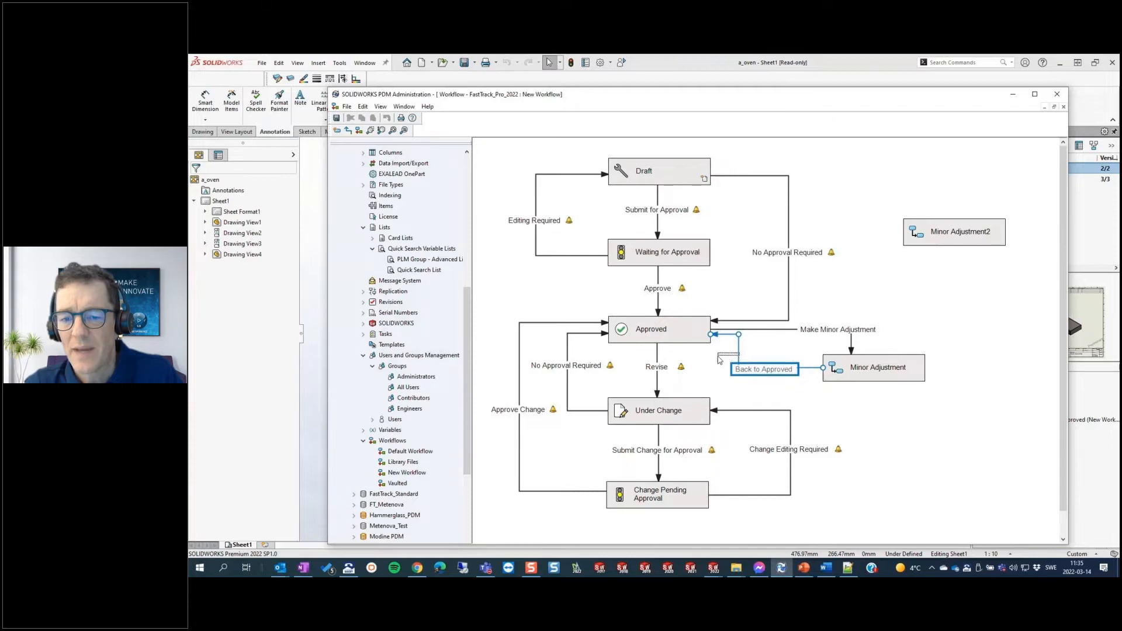
left_click_drag(739, 335, 696, 368)
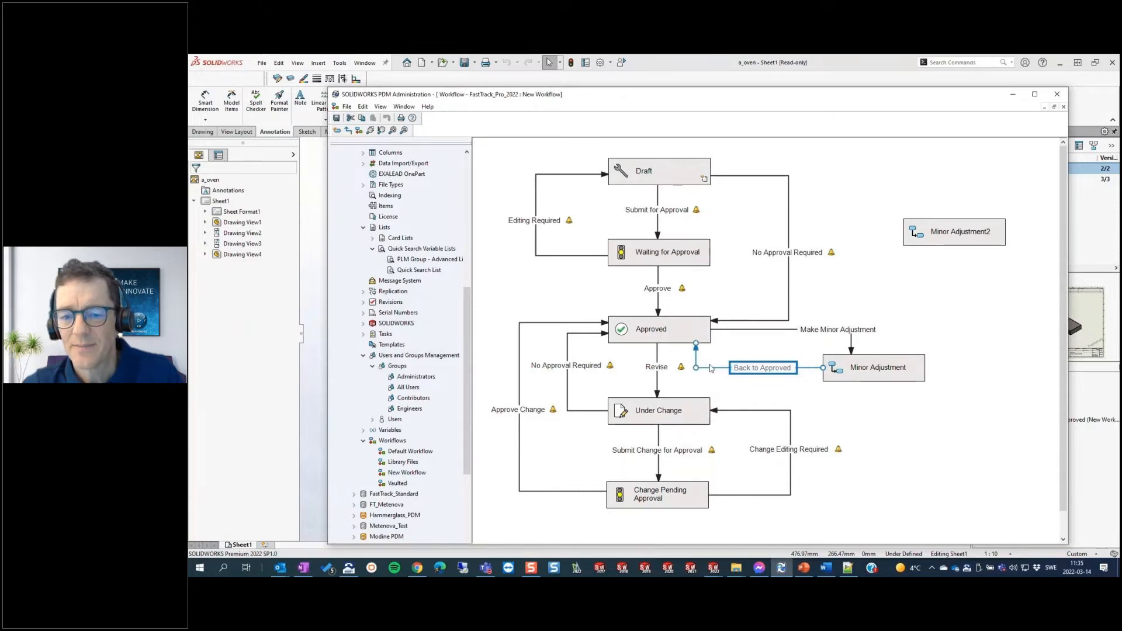
left_click(534, 221)
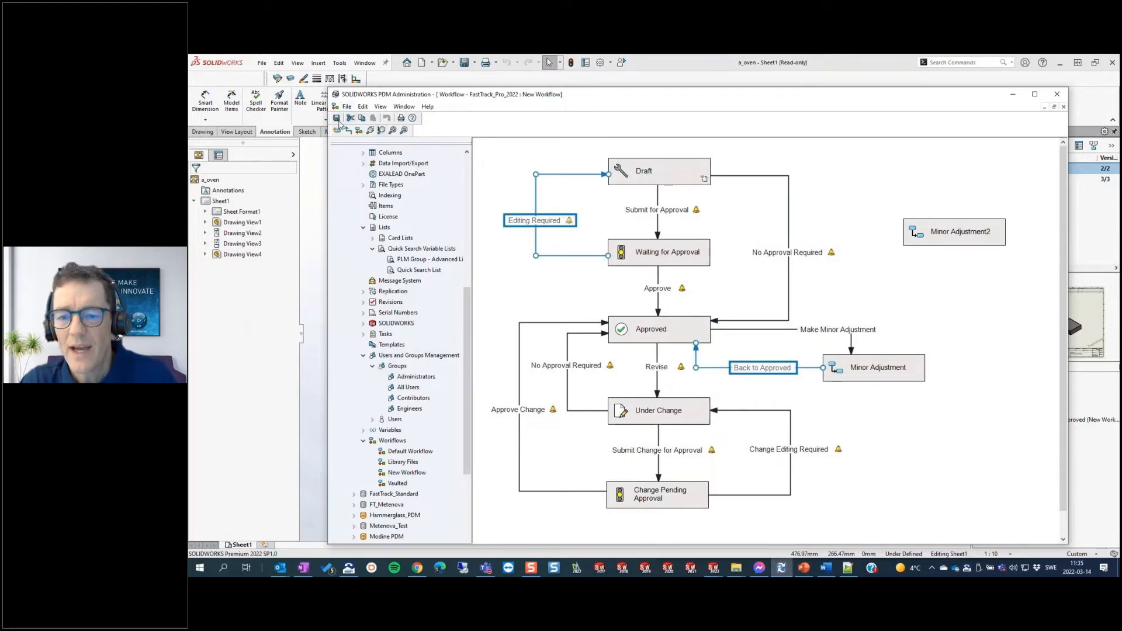
left_click(336, 118)
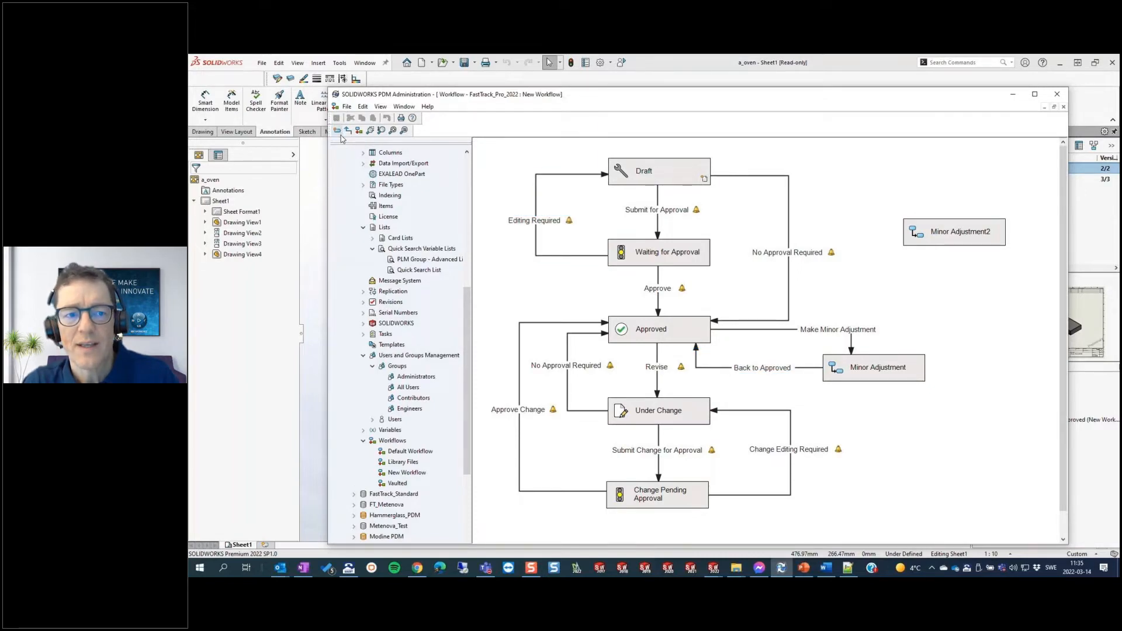
Switch to SOLIDWORKS and run the Make Minor Adjustment transition on a_oven.SLDDRW only, excluding the referenced a_oven.SLDASM and its components.
left_click(695, 63)
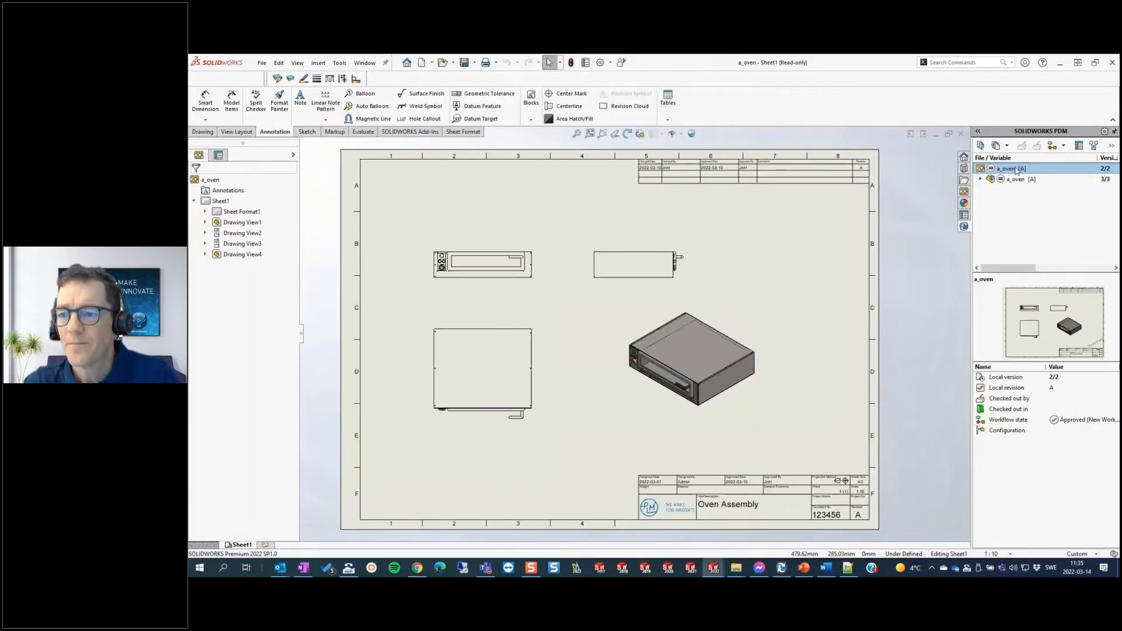
left_click(1064, 146)
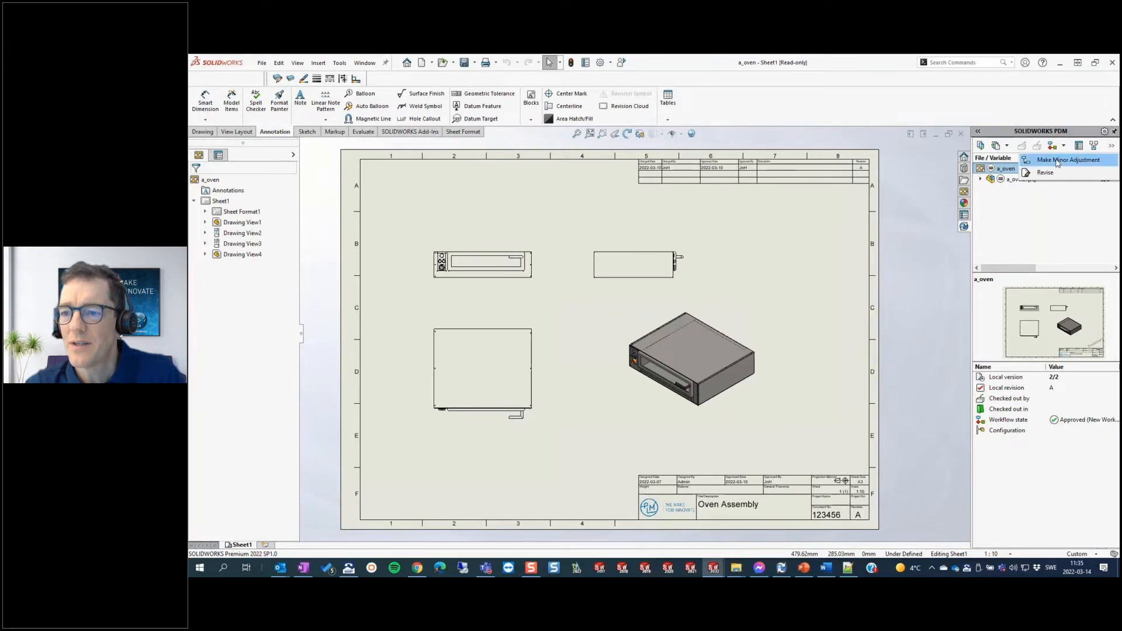
left_click(1057, 162)
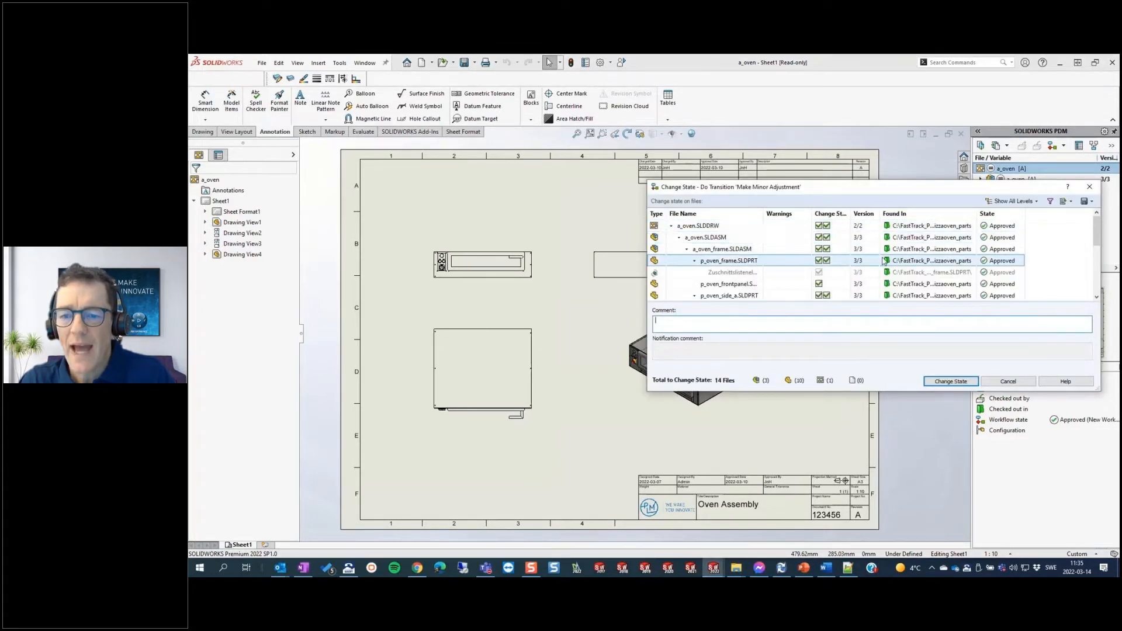
left_click_drag(805, 229, 799, 238)
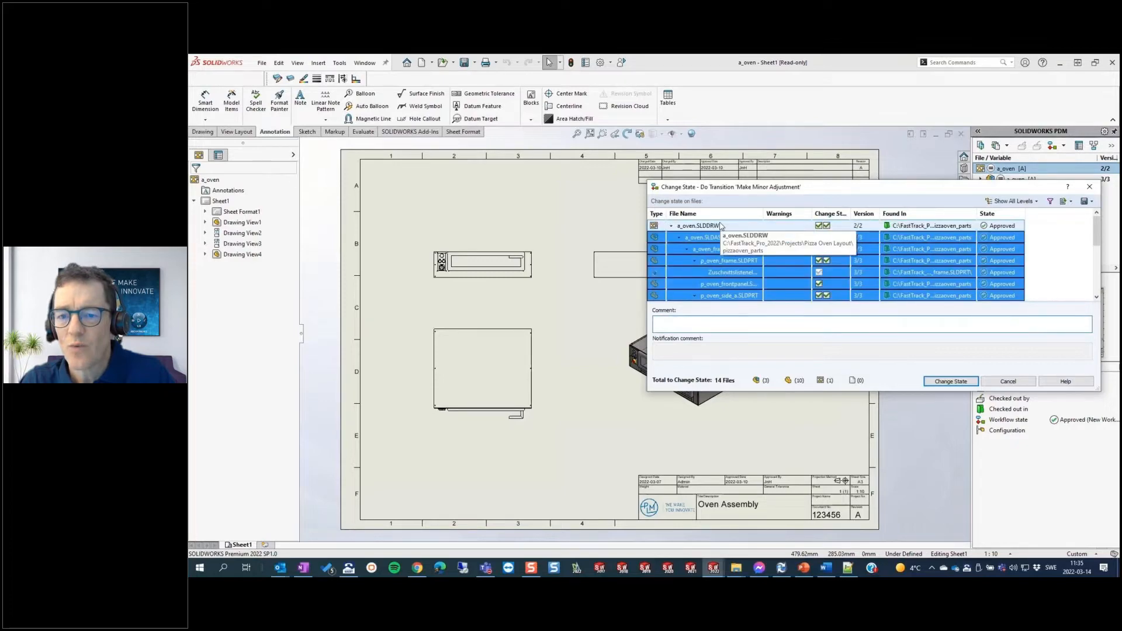
left_click(748, 233)
left_click(819, 237)
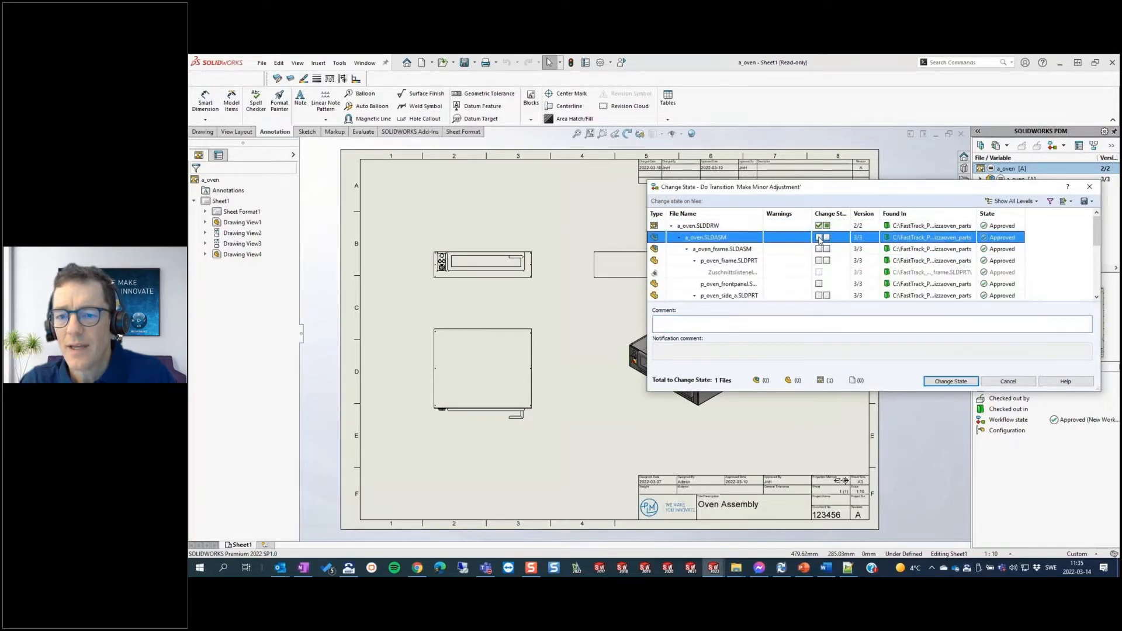
left_click(1001, 283)
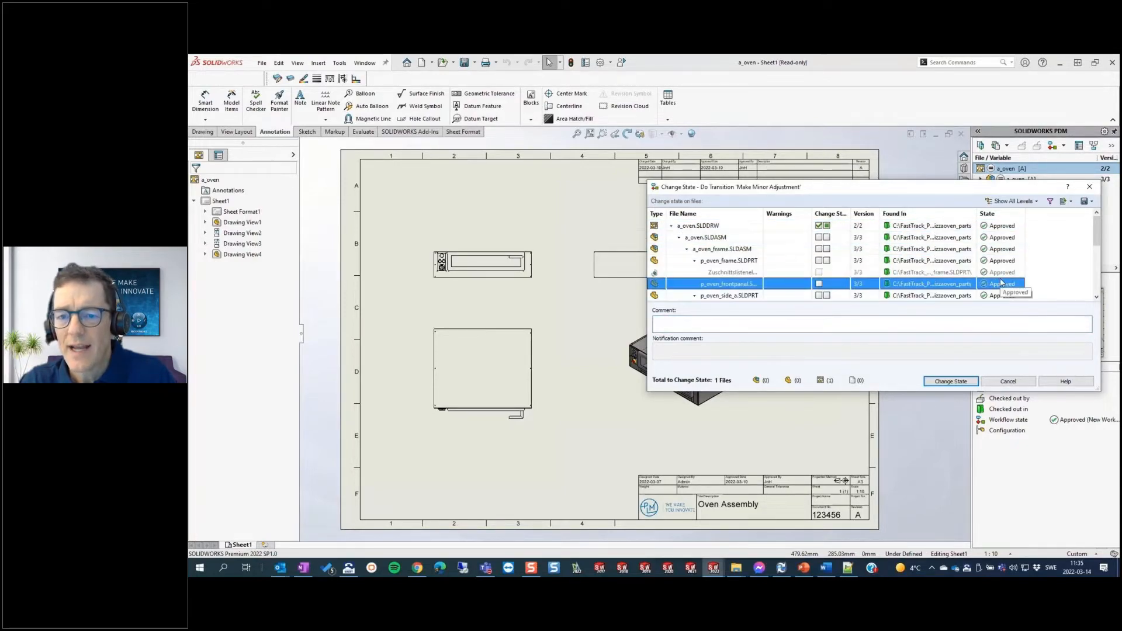
left_click(950, 382)
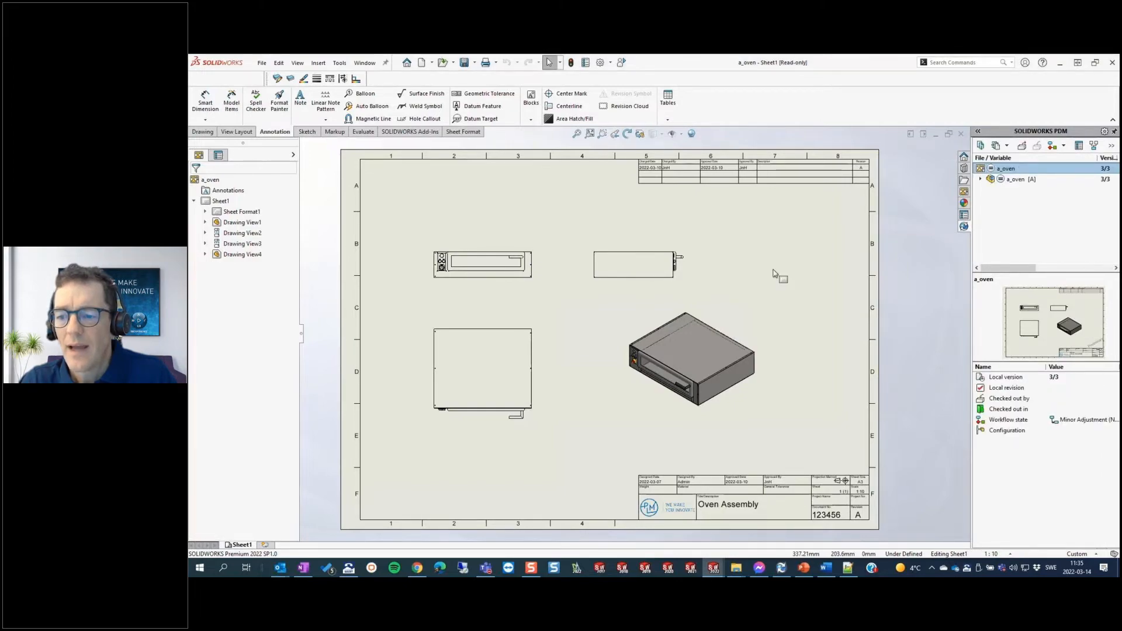
Dimension the width and depth of the oven's plan view and the height and depth of its side view.
right_click_drag(778, 303, 780, 262)
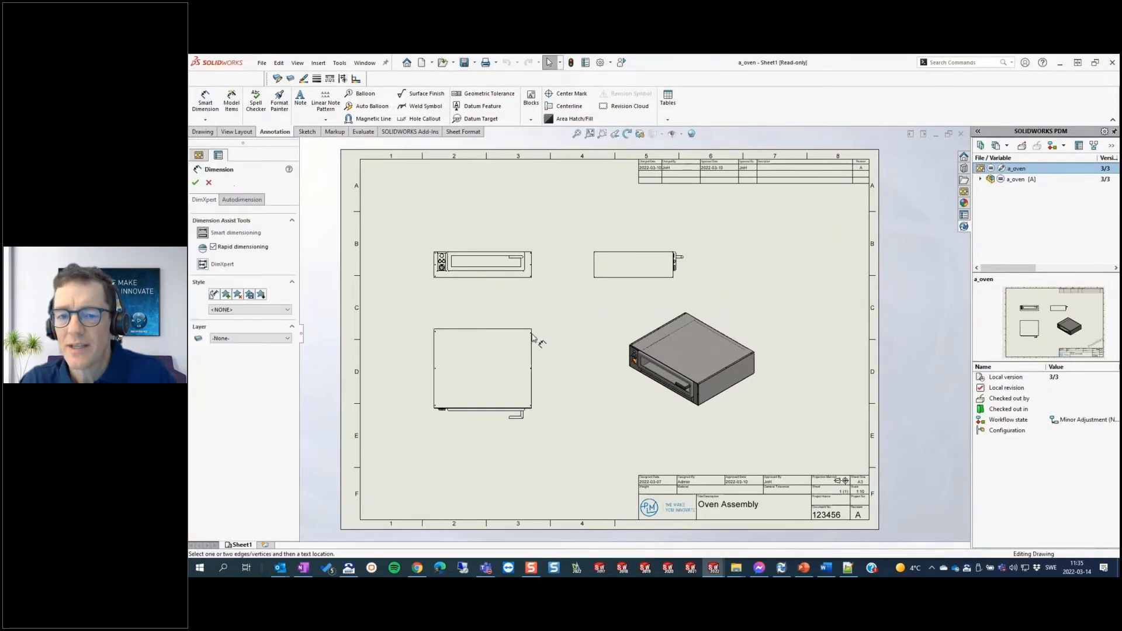
left_click(489, 329)
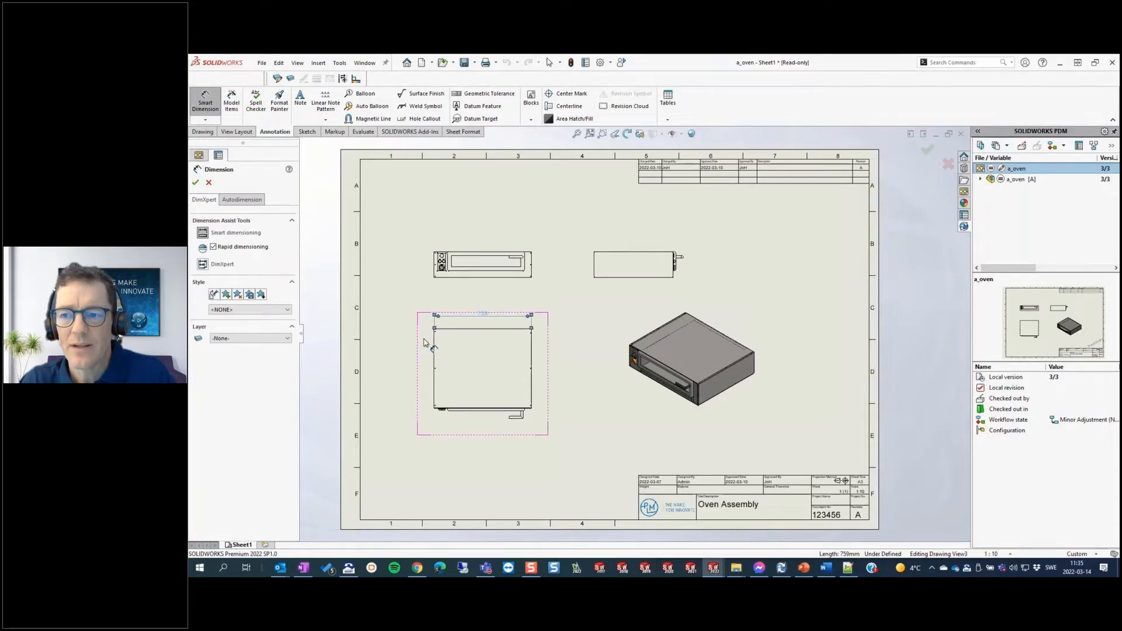
left_click(435, 354)
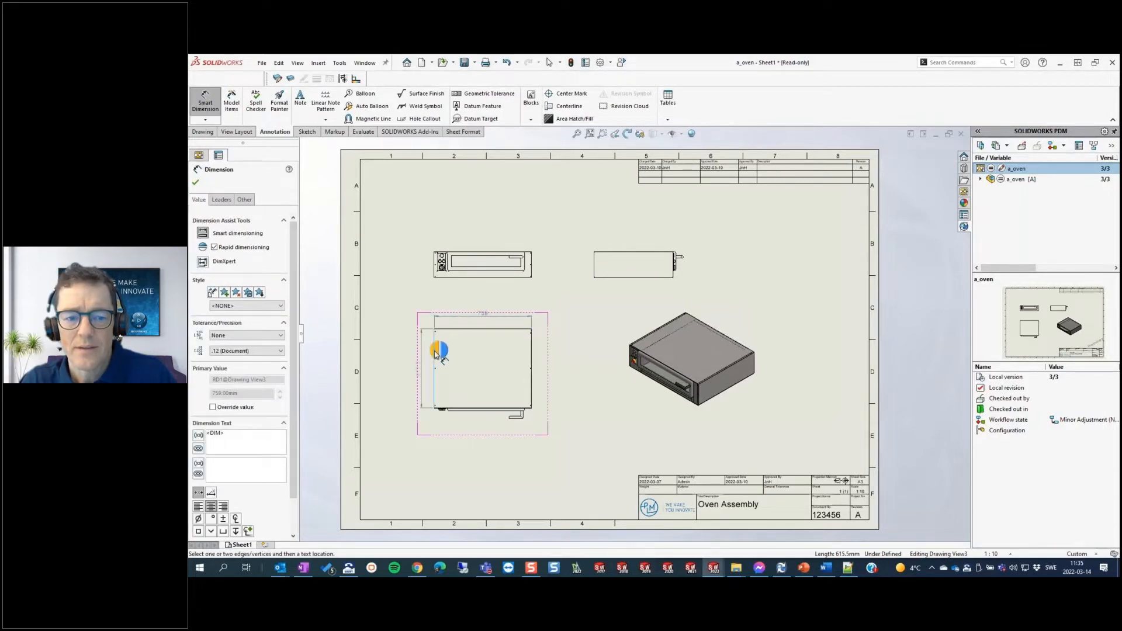
left_click(423, 367)
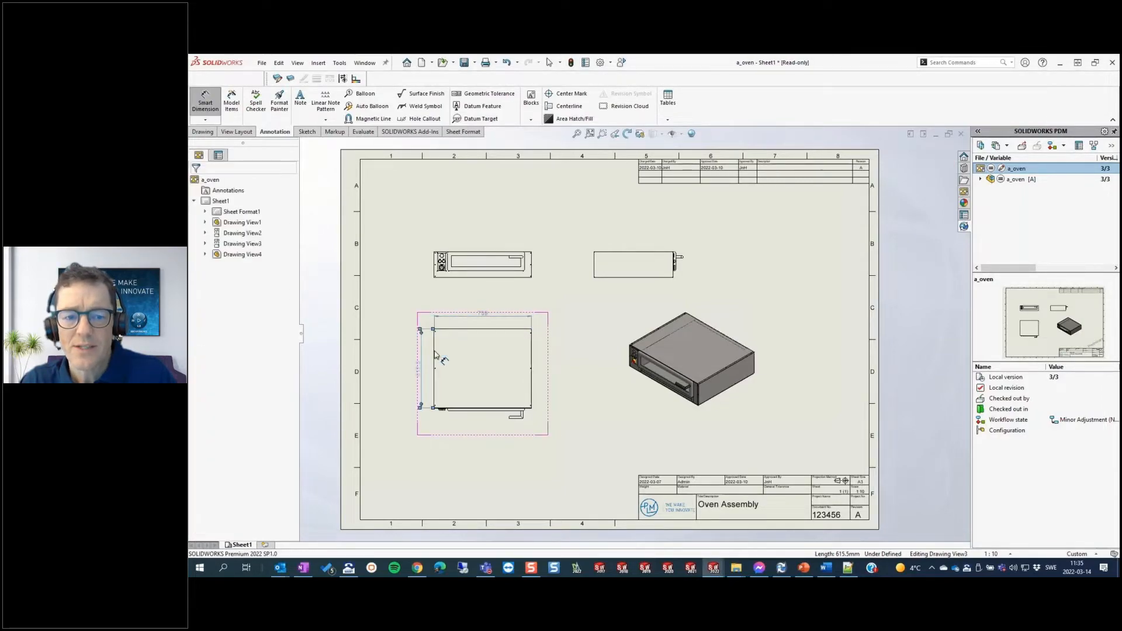
left_click(596, 265)
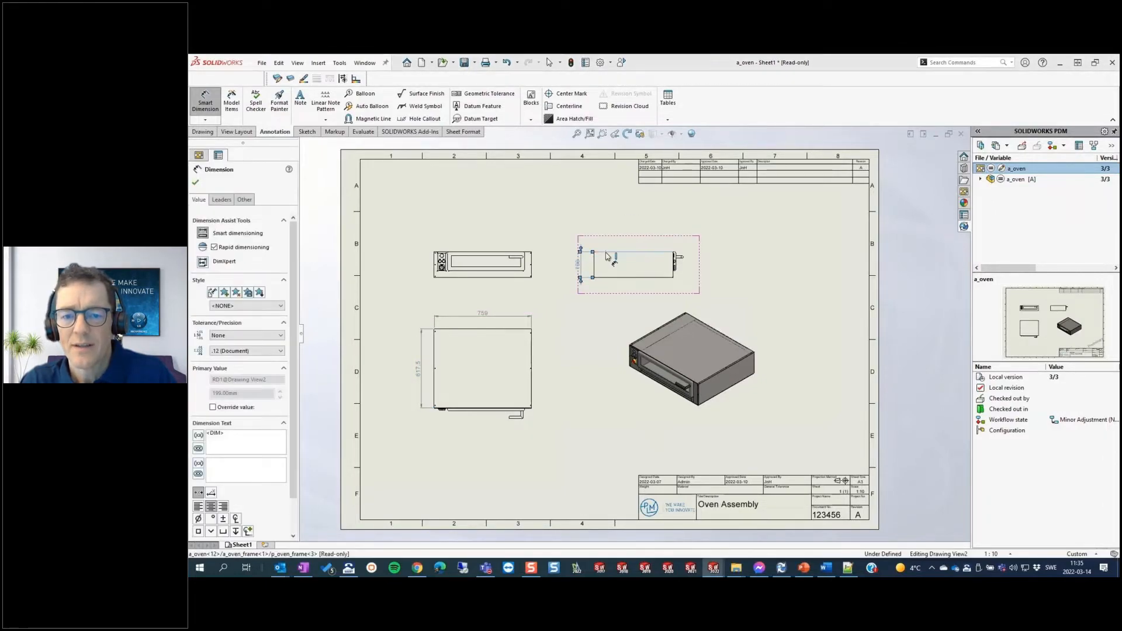
left_click(606, 253)
left_click(605, 256)
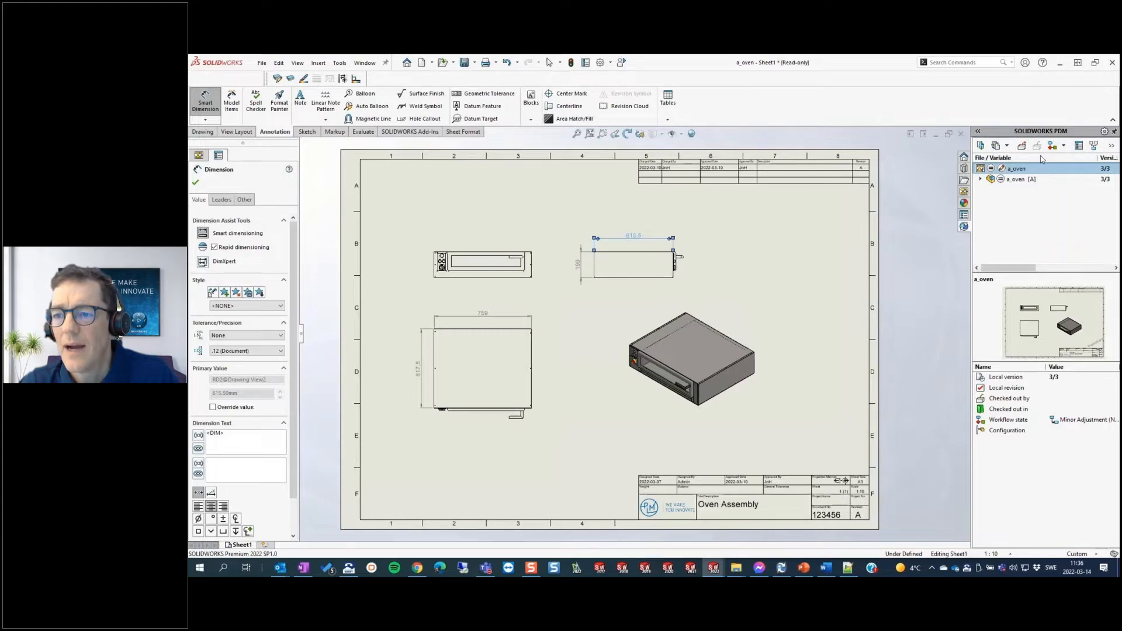
Check out the a_oven drawing, save it and check it in with the comment "Added missing dimensions".
left_click(1021, 145)
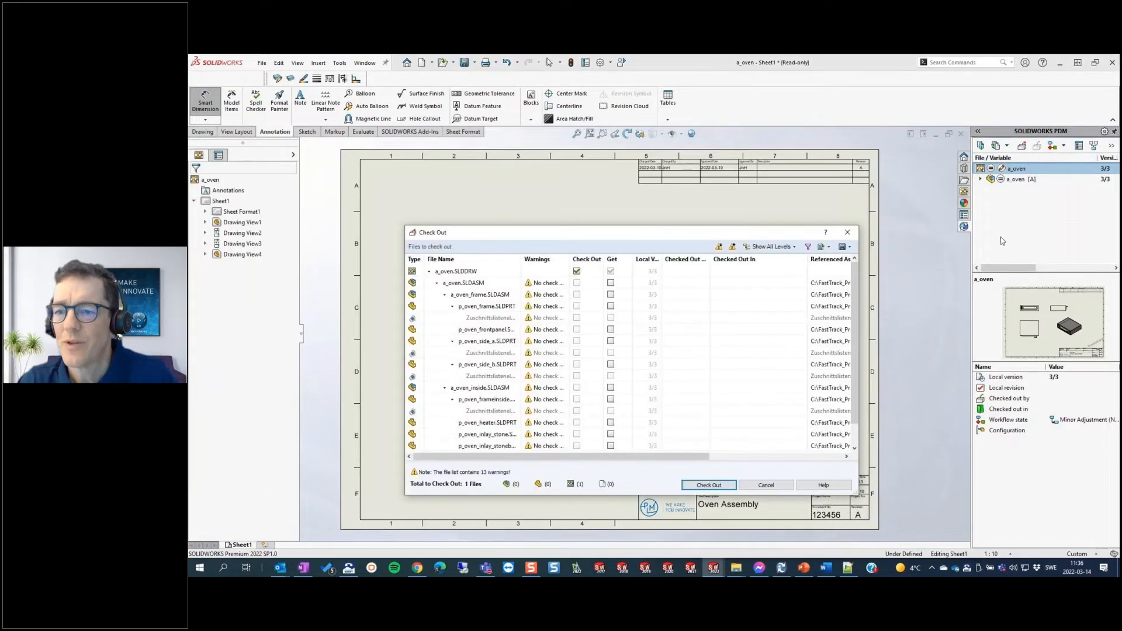
left_click(717, 485)
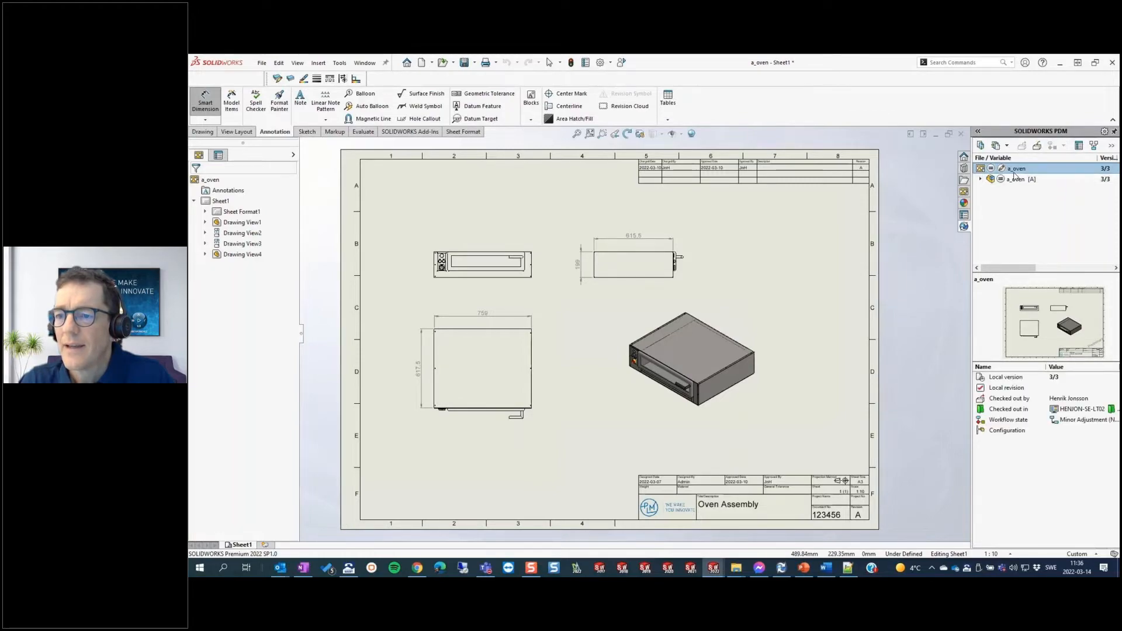
left_click(1037, 147)
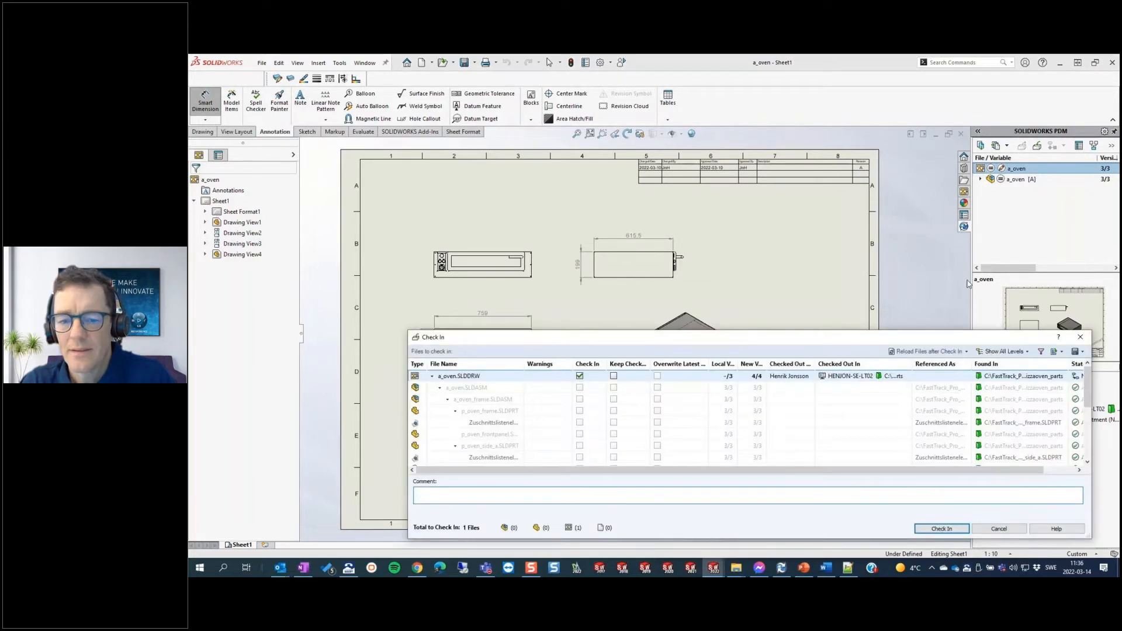
key("super+v")
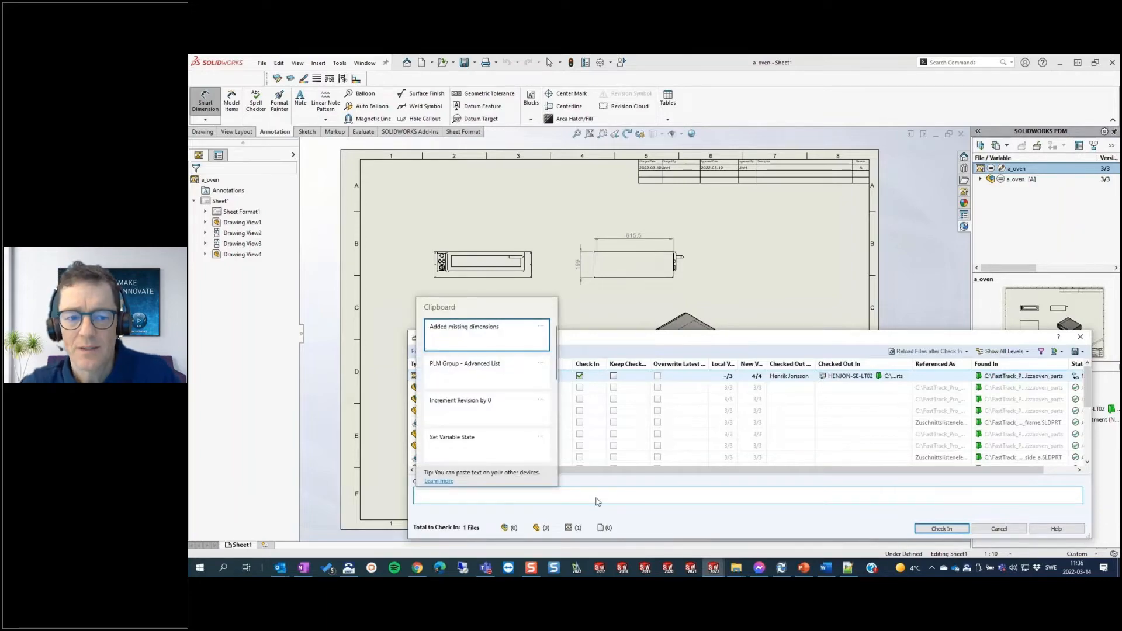
left_click(473, 342)
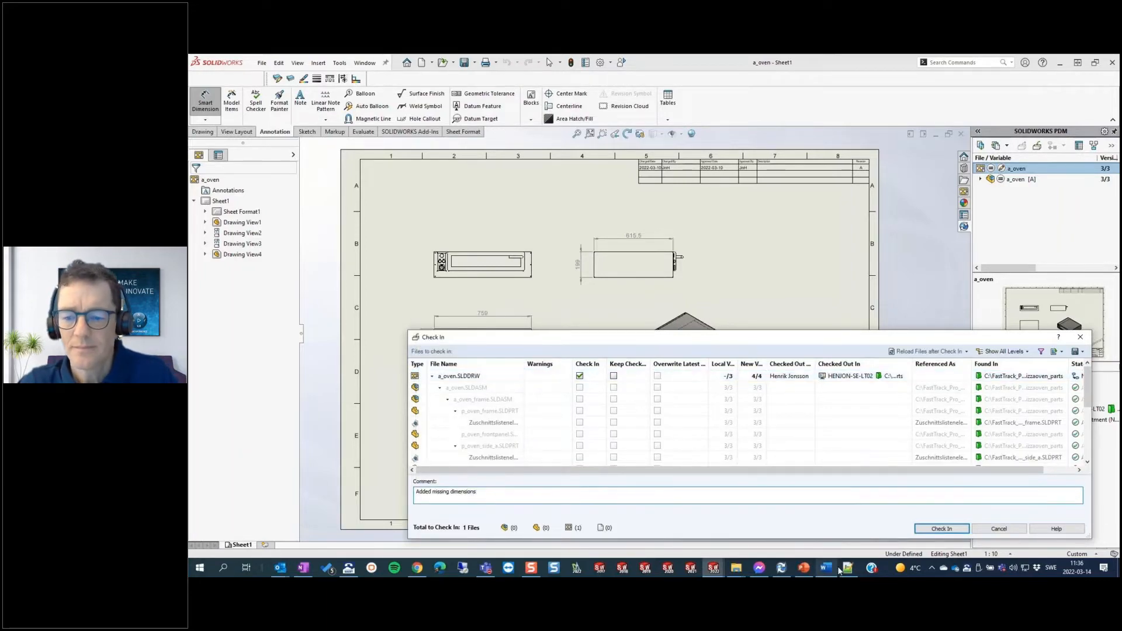
left_click(935, 528)
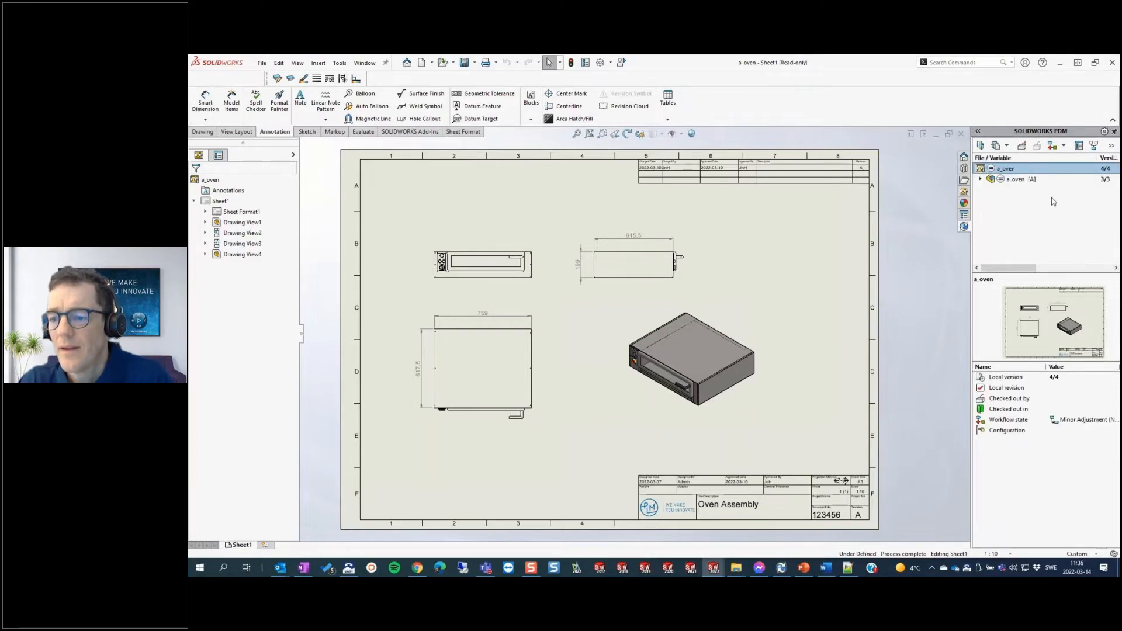
Run the Back to Approved transition on the a_oven drawing with the comment "Added missing dimensions".
left_click(1055, 146)
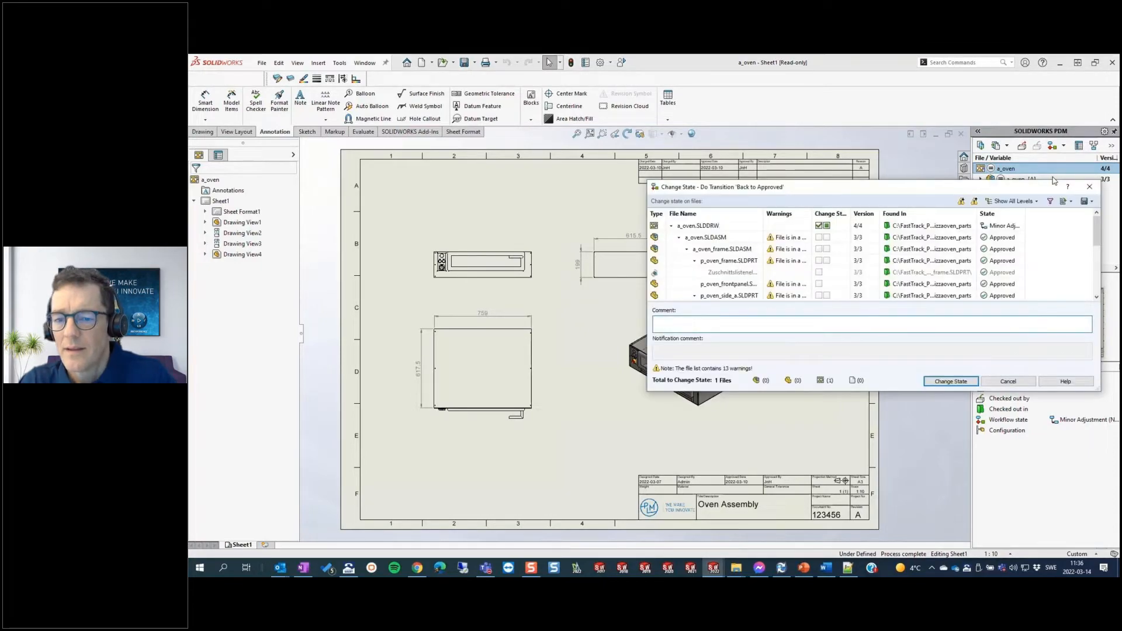
key("super+v")
left_click(699, 363)
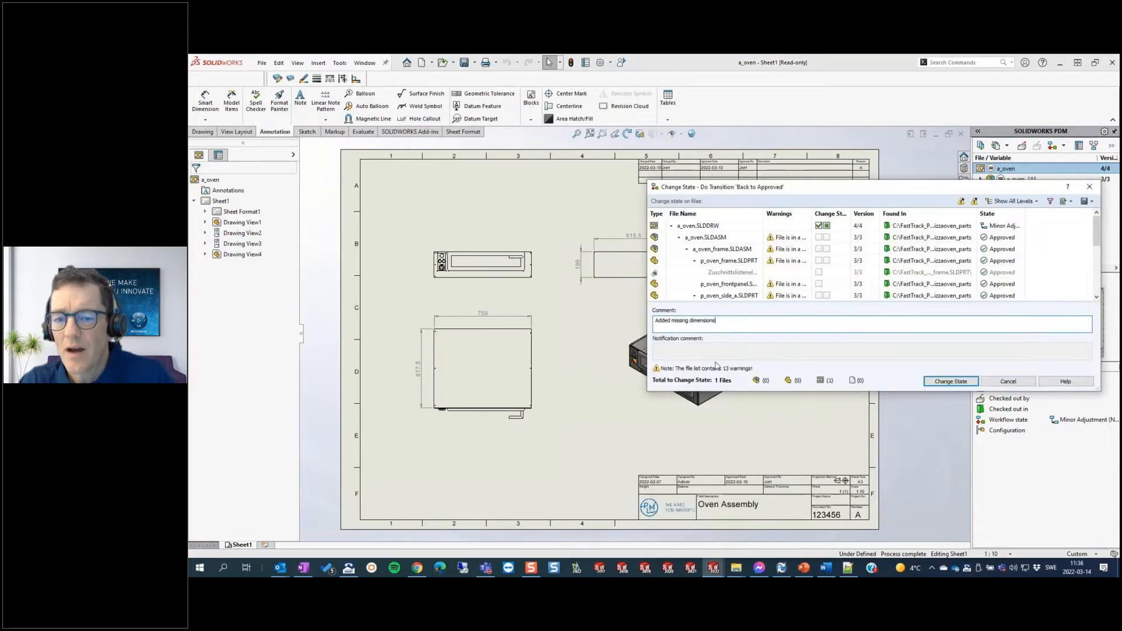
left_click(948, 380)
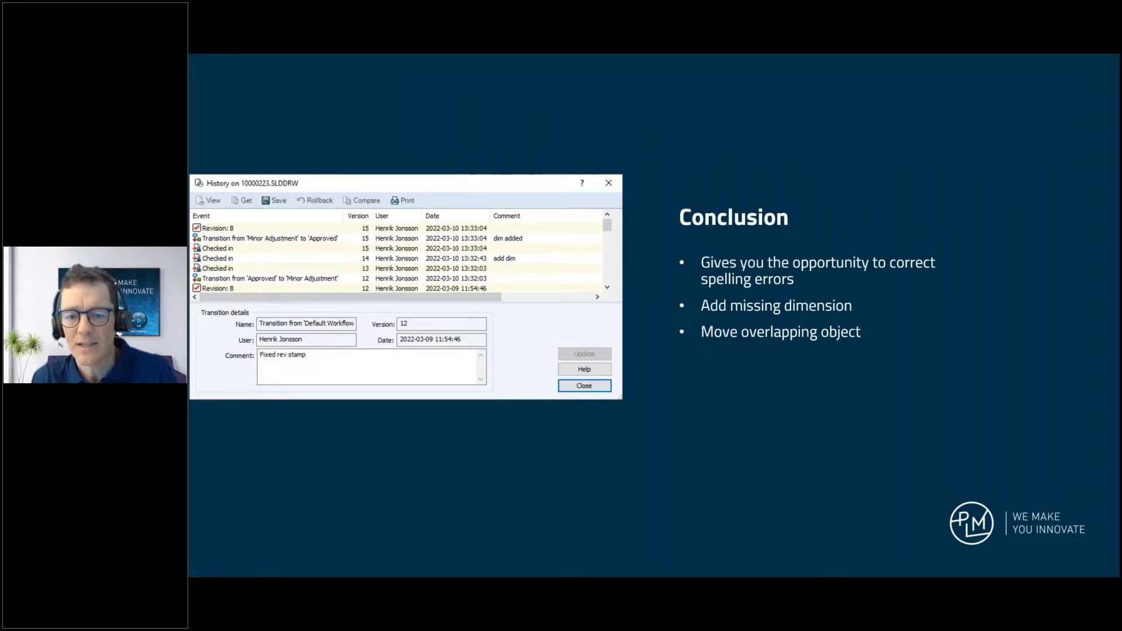
key("Right")
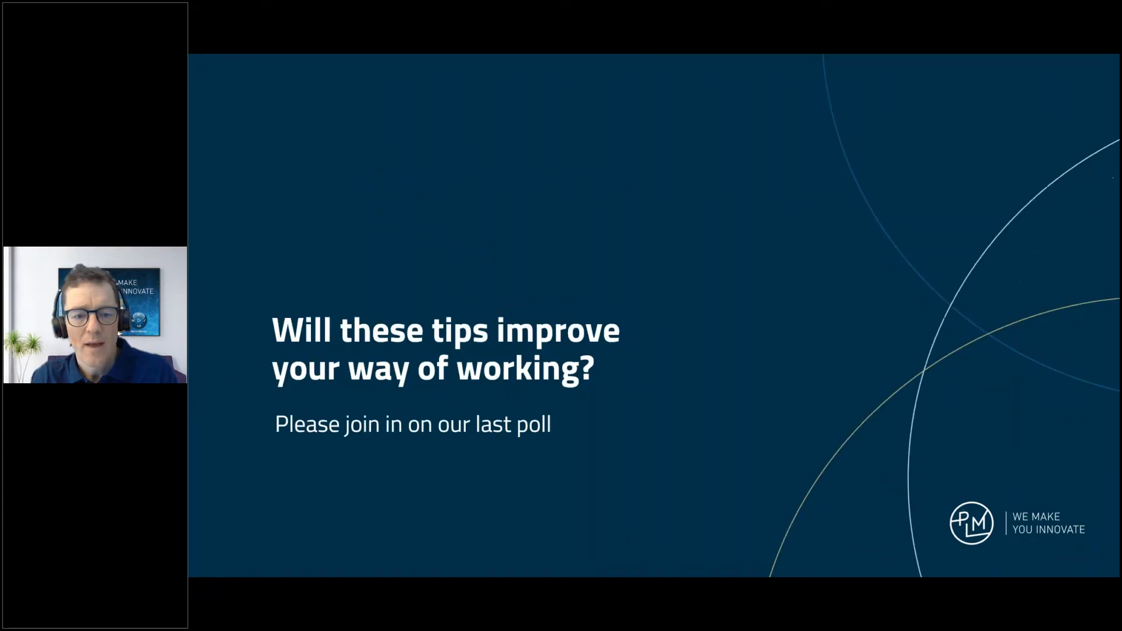
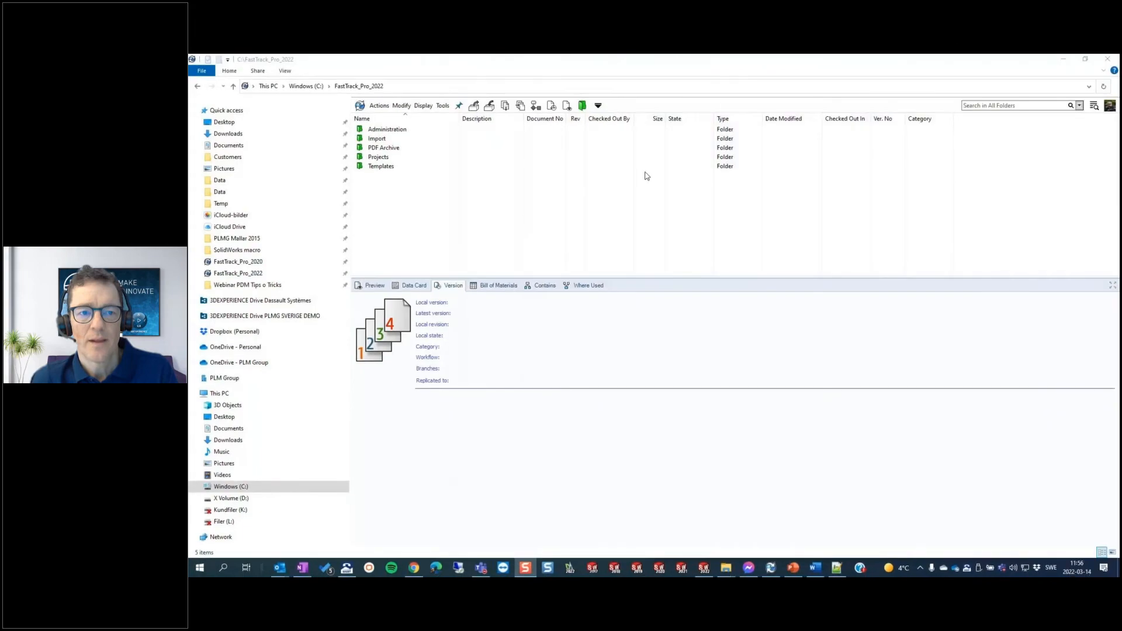
Copy PLMG A0.drwdot through PLMG A4.drwdot from C:\Data\PLMG Mallar 2015\Templates into the Templates folder of the FastTrack_Pro_2022 vault in File Explorer.
left_click(390, 168)
left_click(379, 168)
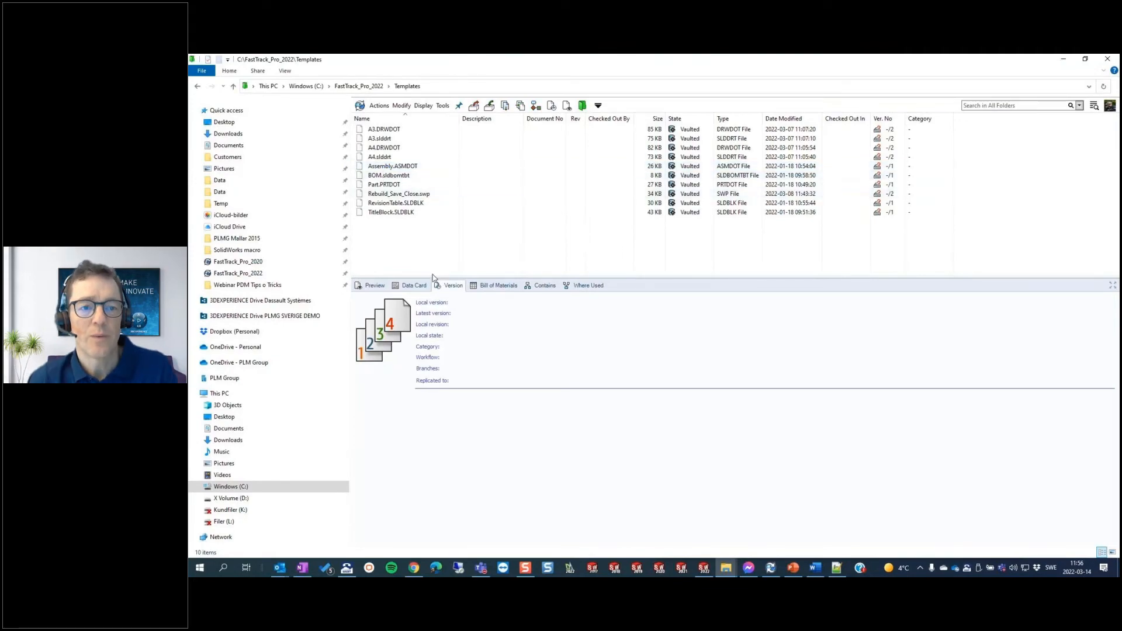
left_click(726, 568)
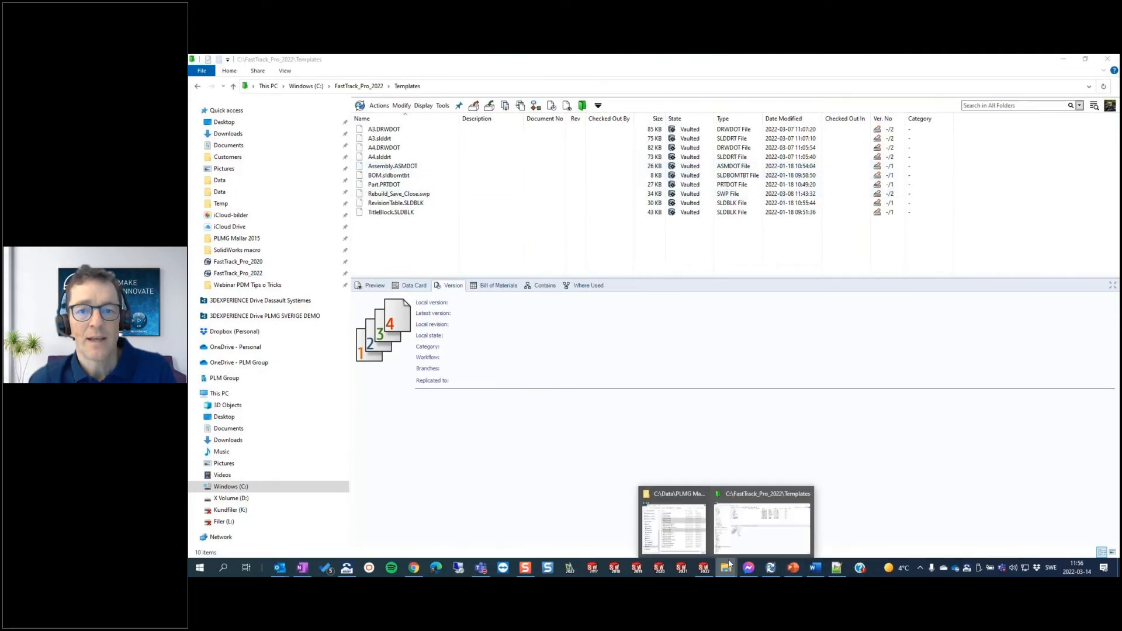
left_click(678, 528)
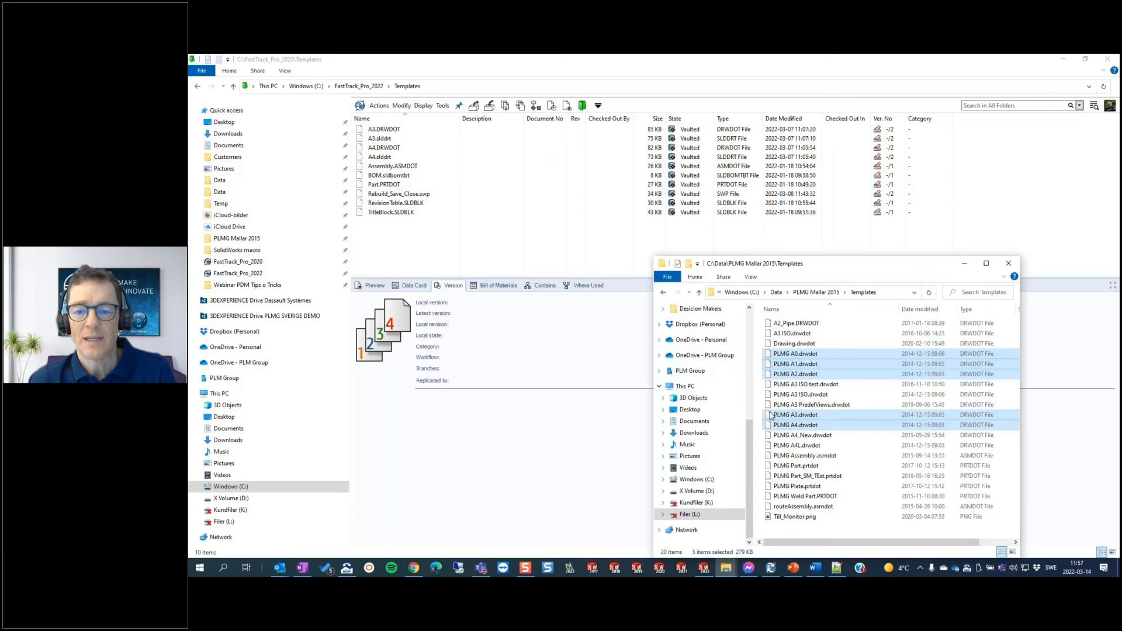
right_click(806, 374)
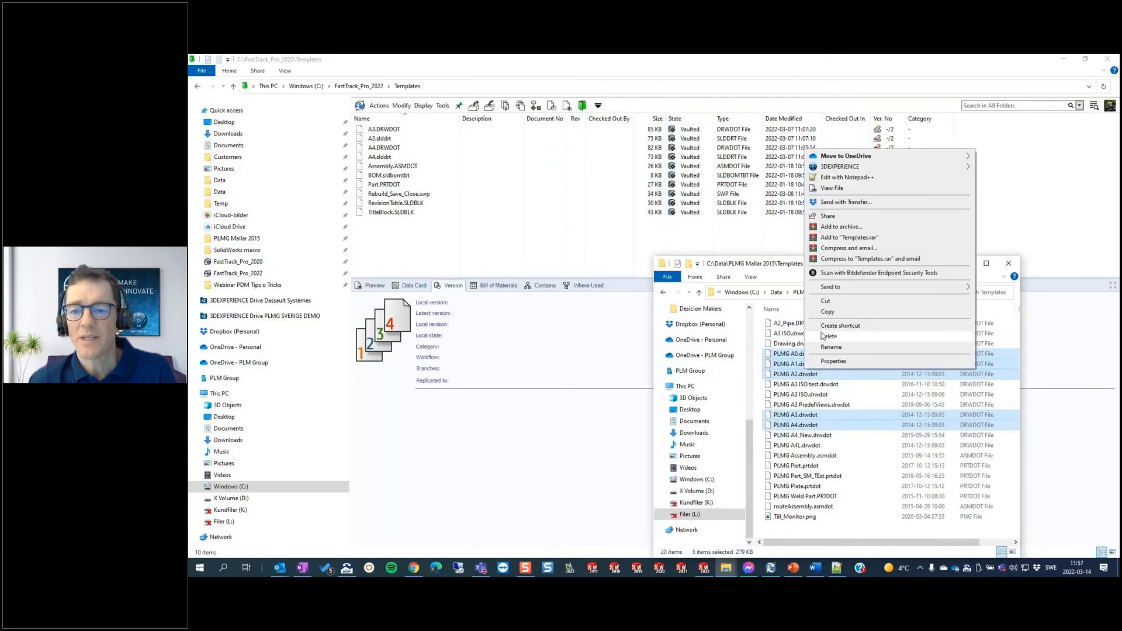
left_click(824, 336)
right_click(394, 264)
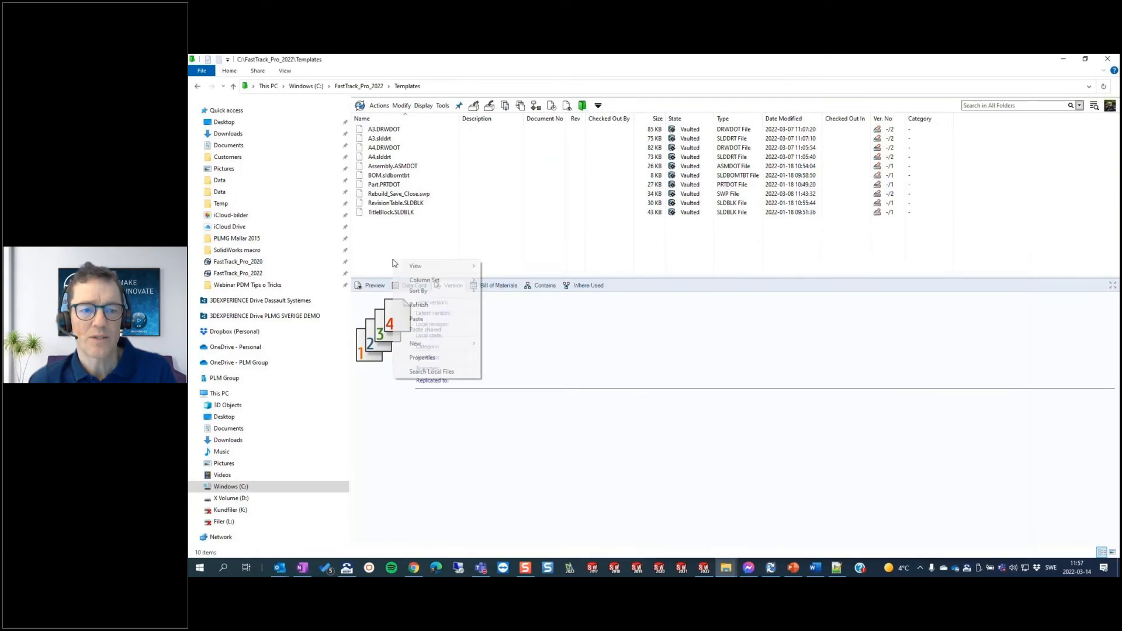
left_click(434, 319)
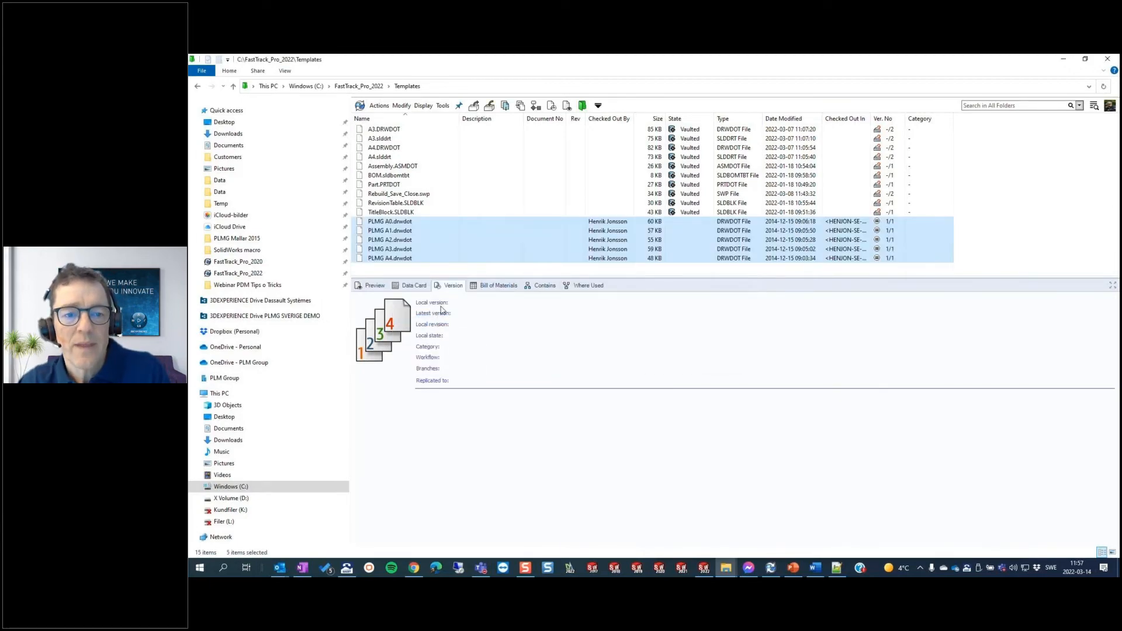
Check in the five new drawing templates, PLMG A0.drwdot through PLMG A4.drwdot, without a comment.
left_click(490, 106)
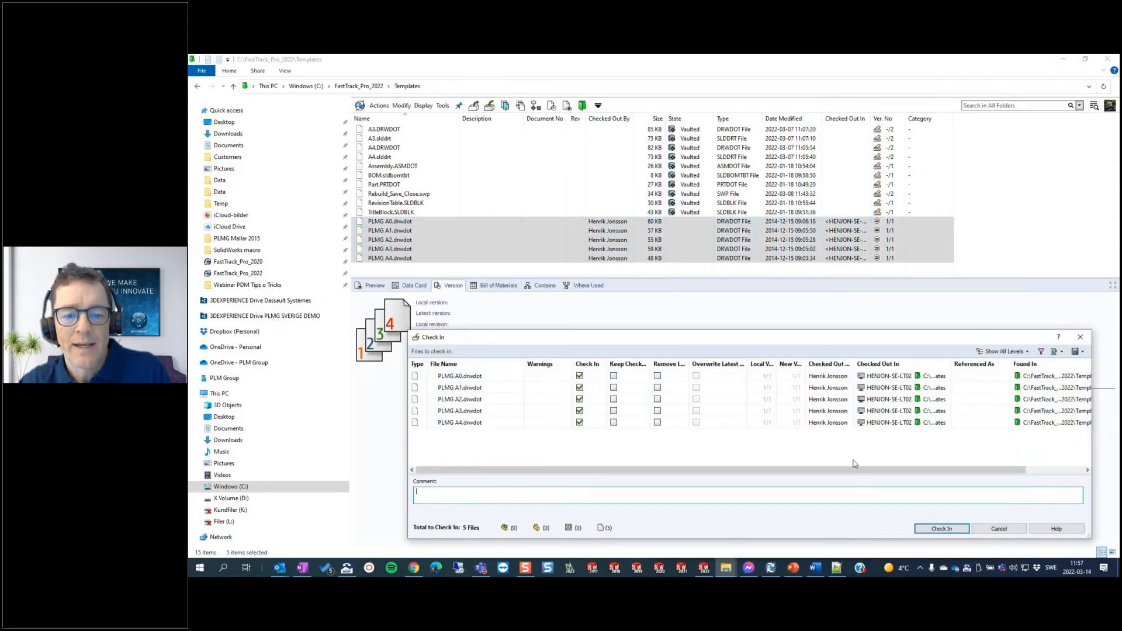
left_click(939, 529)
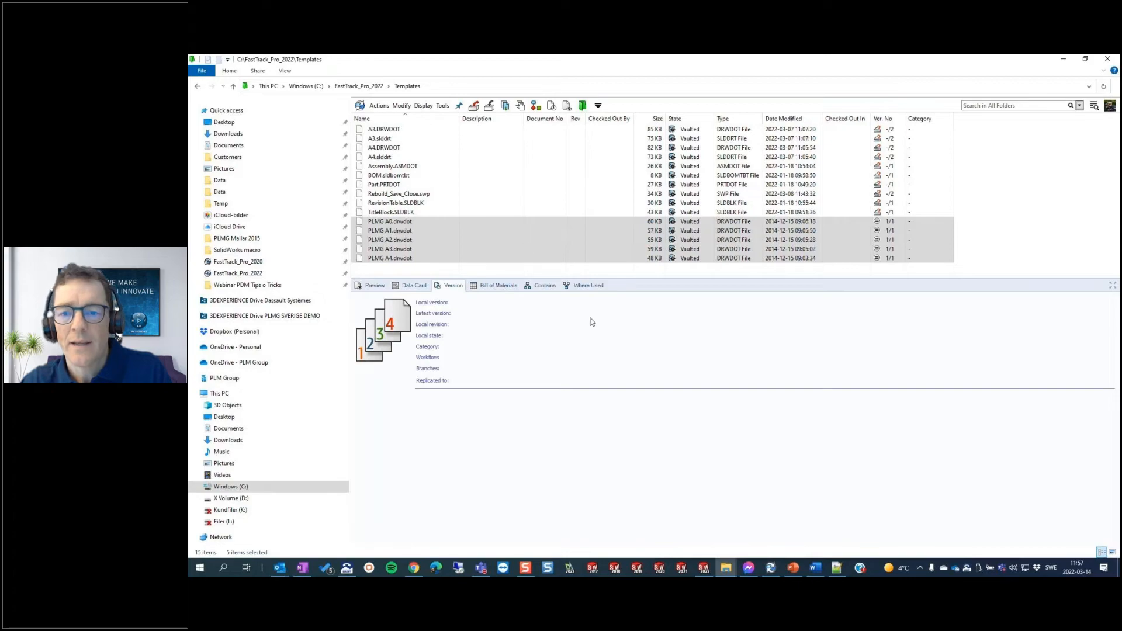
Switch to SOLIDWORKS and add C:\FastTrack_Pro_2022\Templates to the Document Templates file locations.
left_click(703, 568)
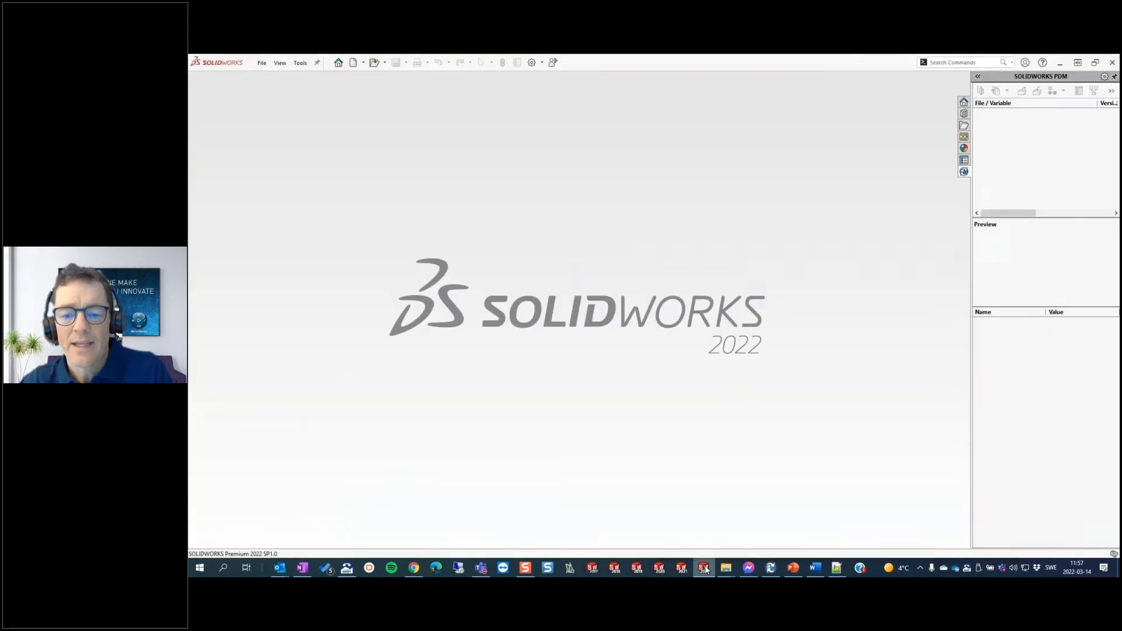
left_click(531, 63)
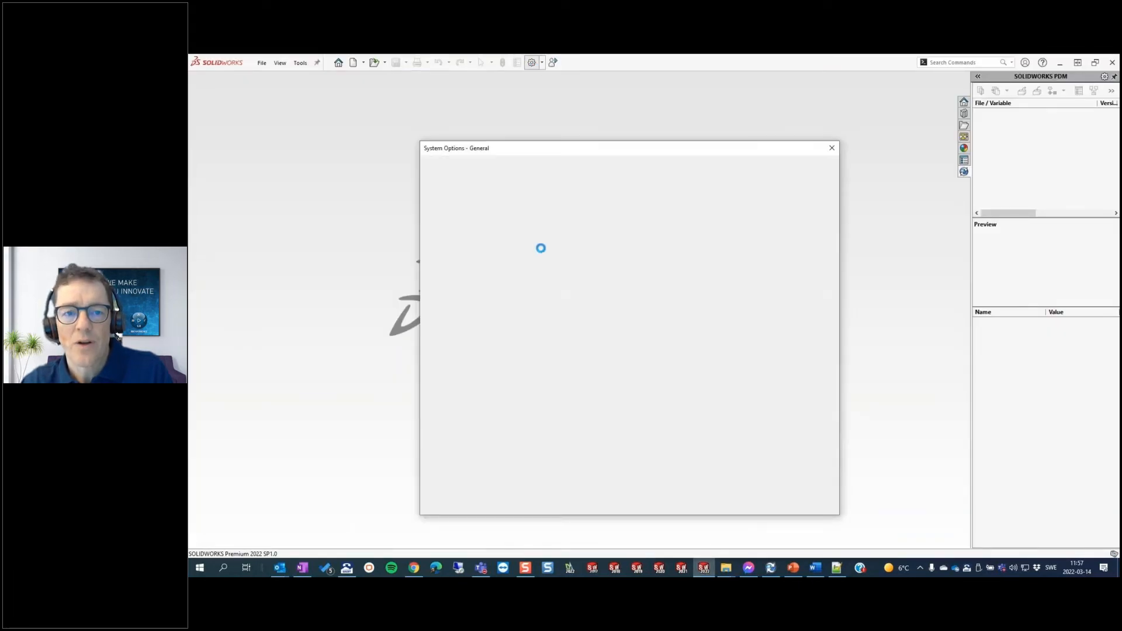
left_click(451, 311)
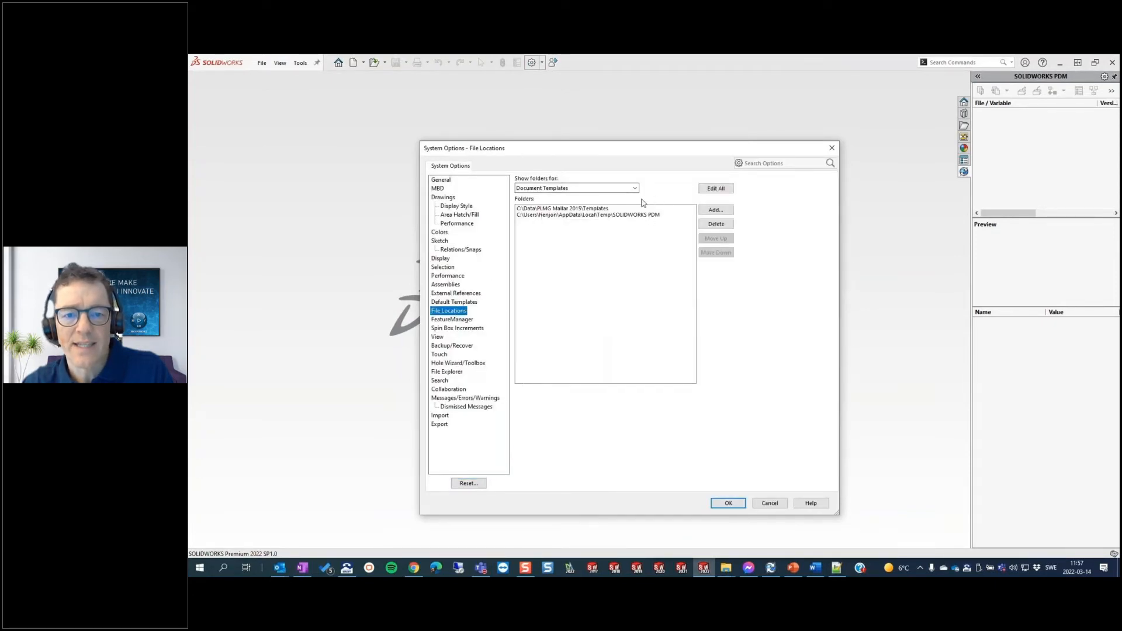
left_click(710, 211)
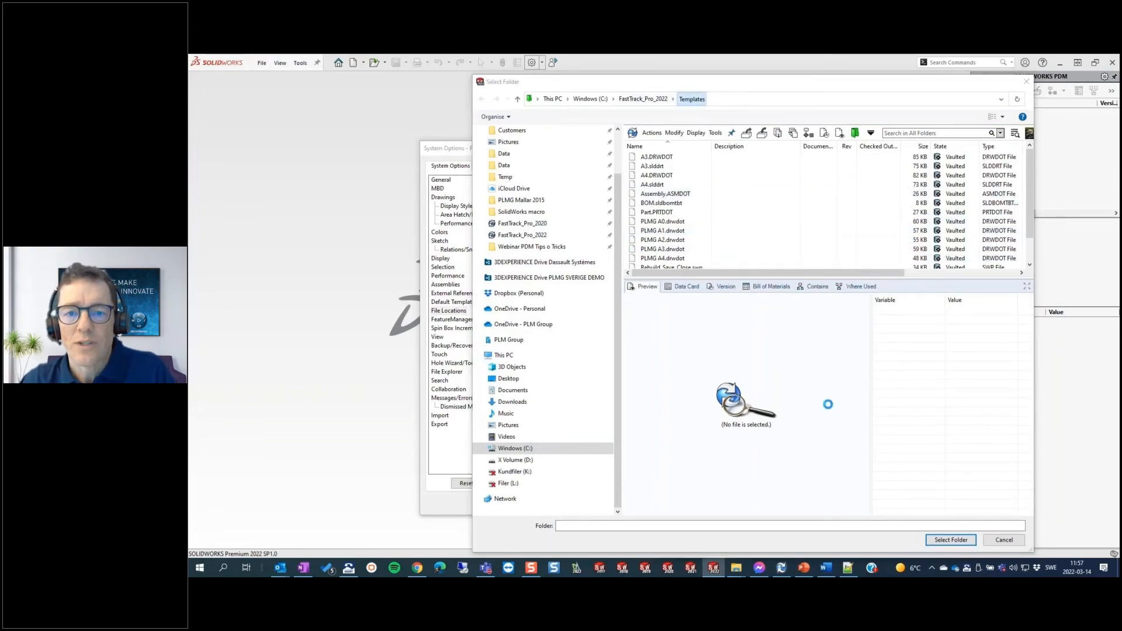
left_click(951, 539)
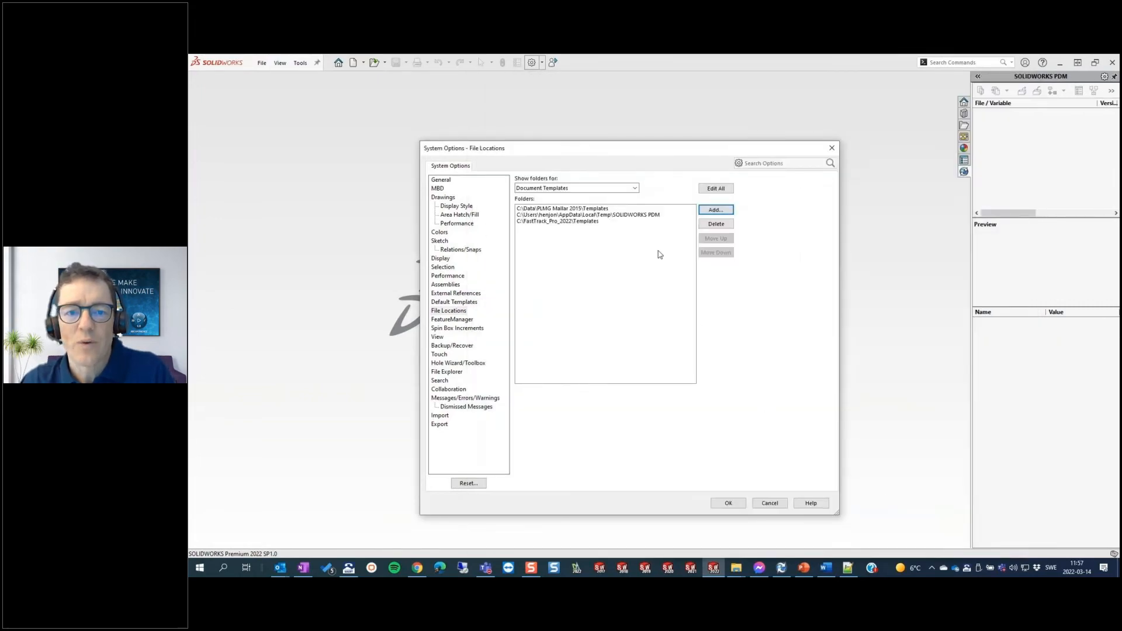
Remove the SOLIDWORKS PDM temp folder and C:\Data\PLMG Mallar 2015\Templates from the Document Templates locations and apply the search path changes.
left_click(643, 215)
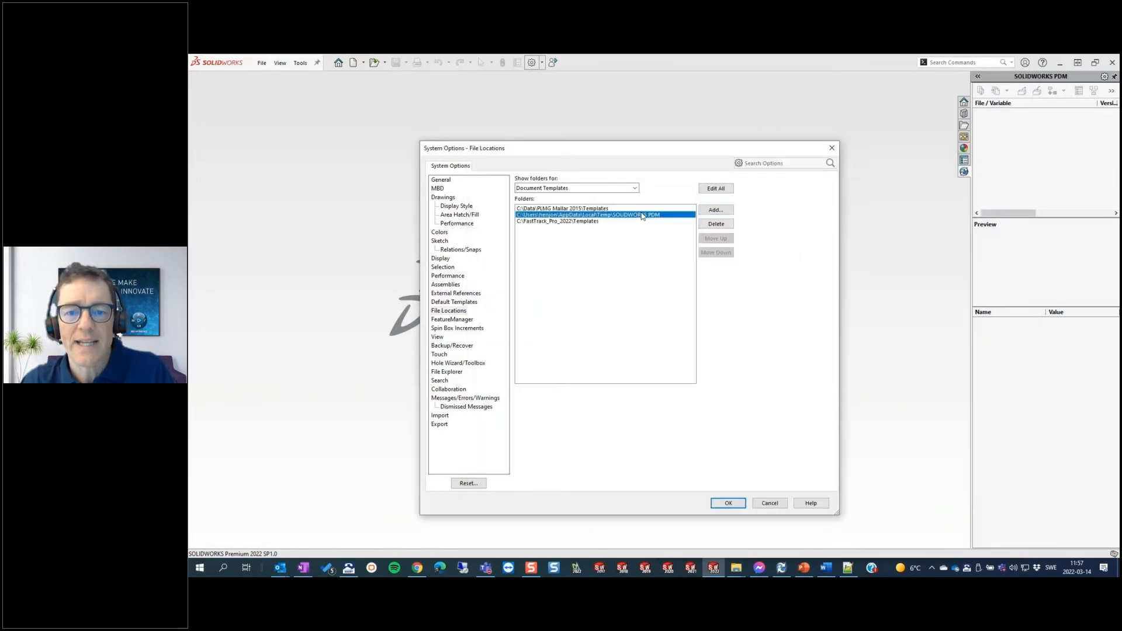
left_click(717, 223)
left_click(600, 208)
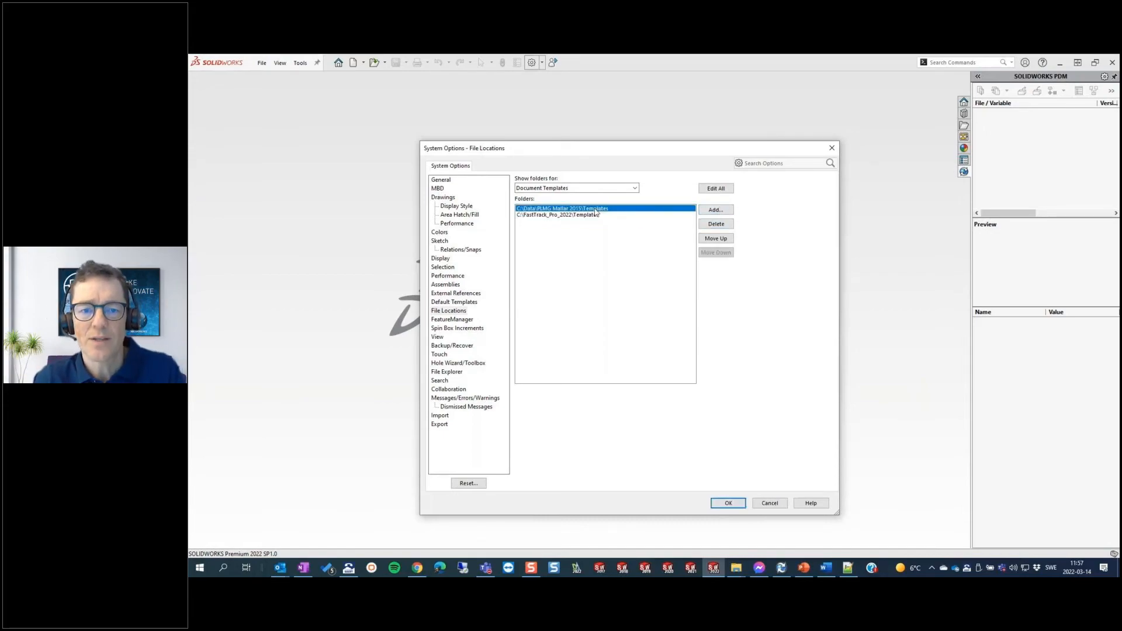
left_click(719, 225)
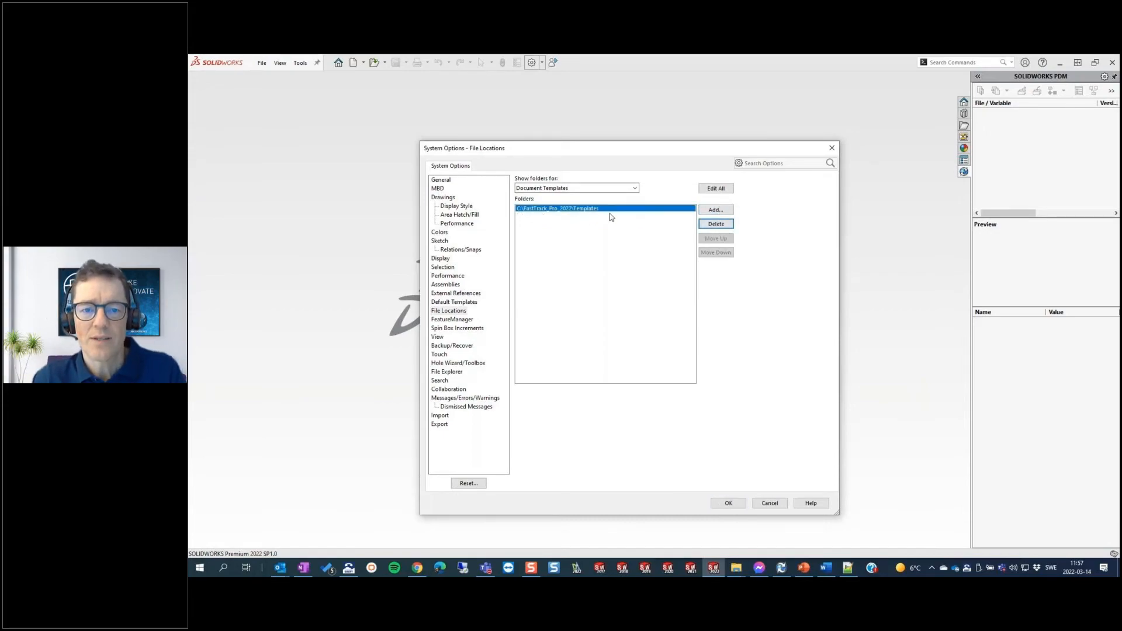
left_click(727, 503)
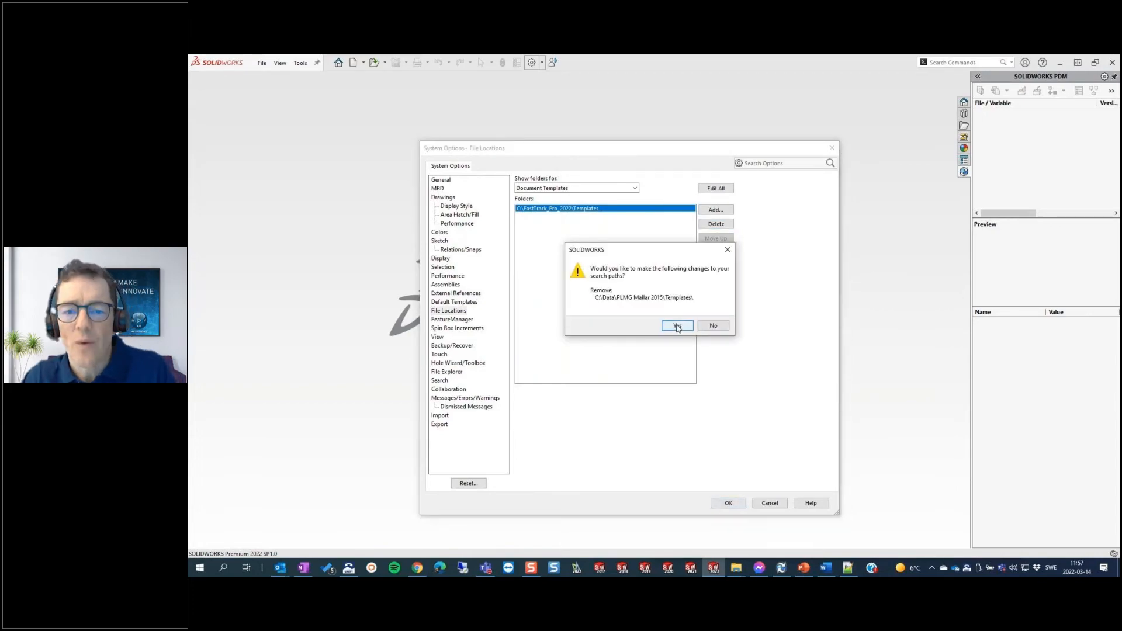
left_click(676, 326)
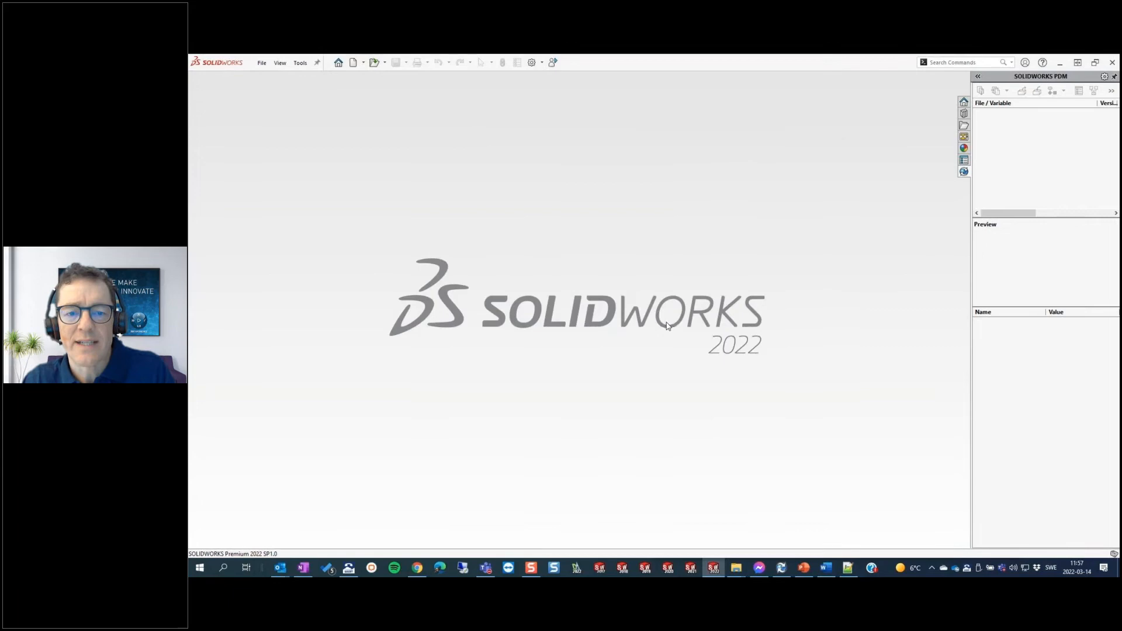
Set the default part and assembly templates to Part.prtdot and Assembly.asmdot from the vault's Templates folder.
left_click(530, 63)
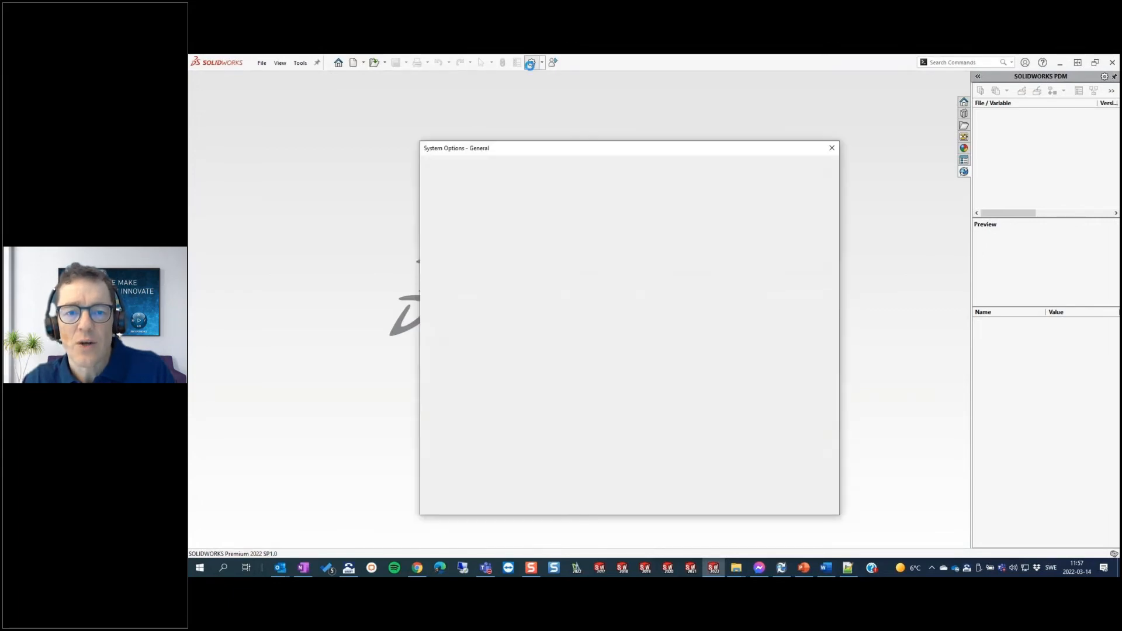
left_click(454, 302)
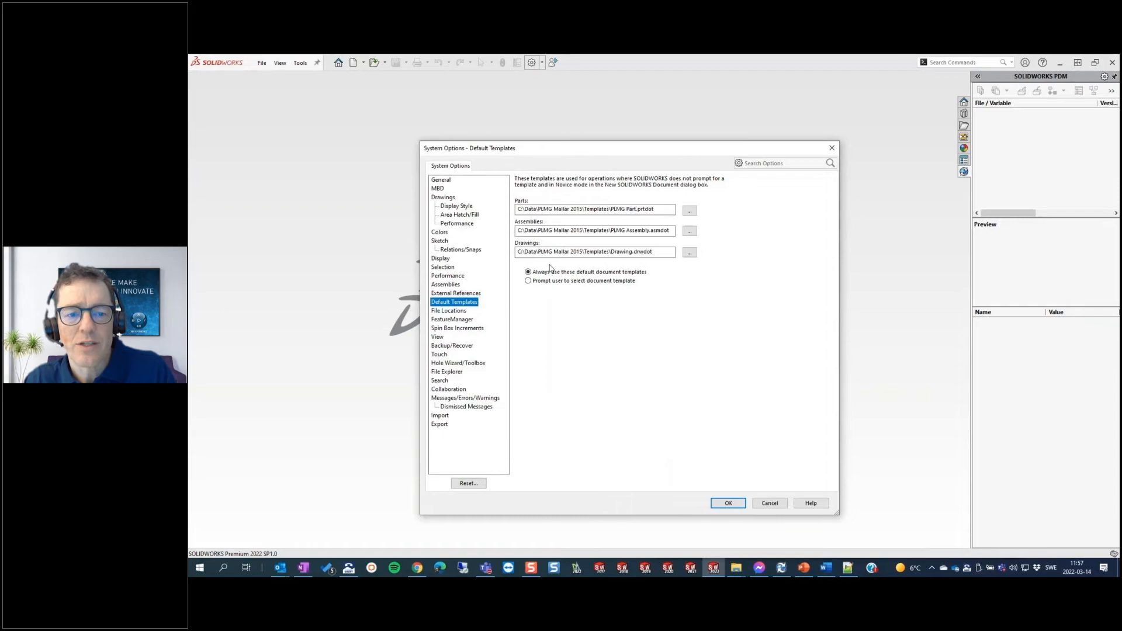
left_click(690, 210)
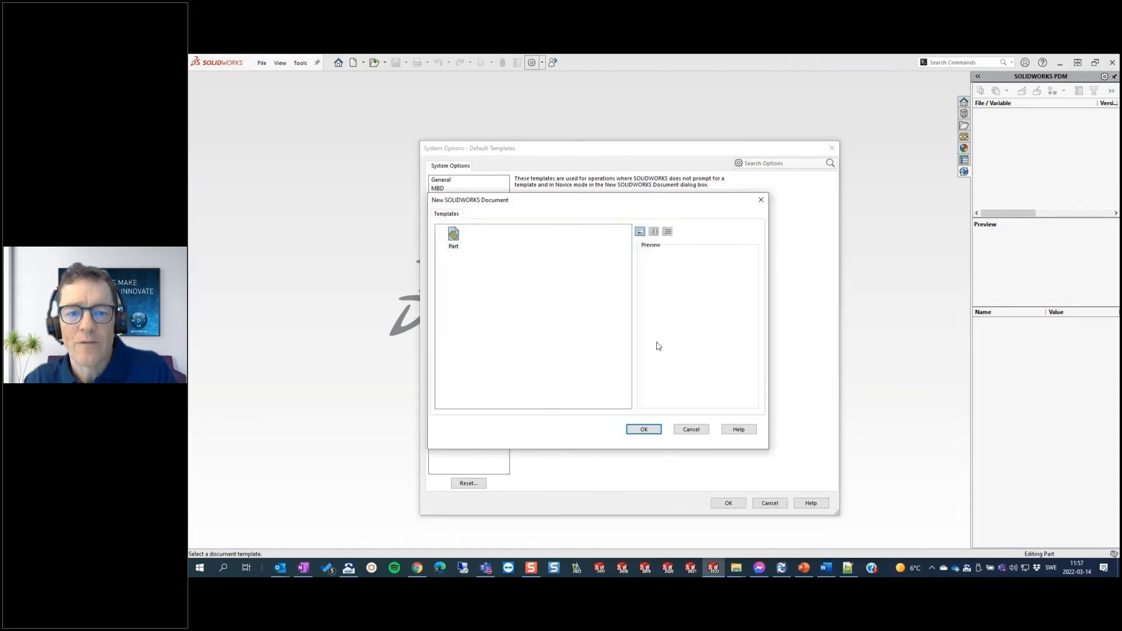
left_click(644, 429)
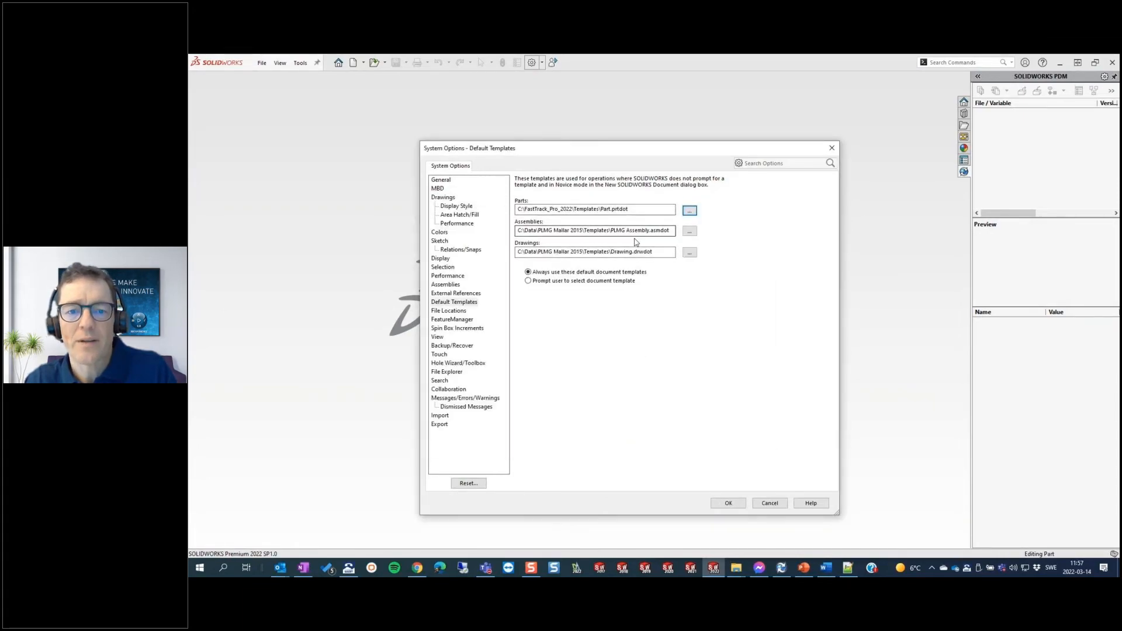
left_click(686, 232)
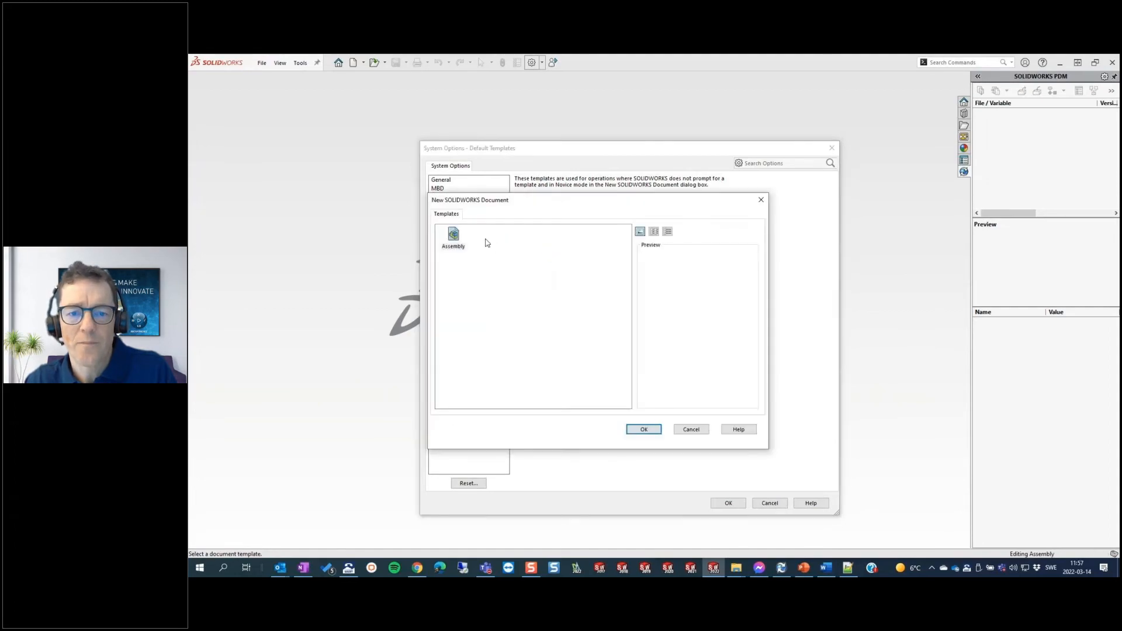
left_click(453, 235)
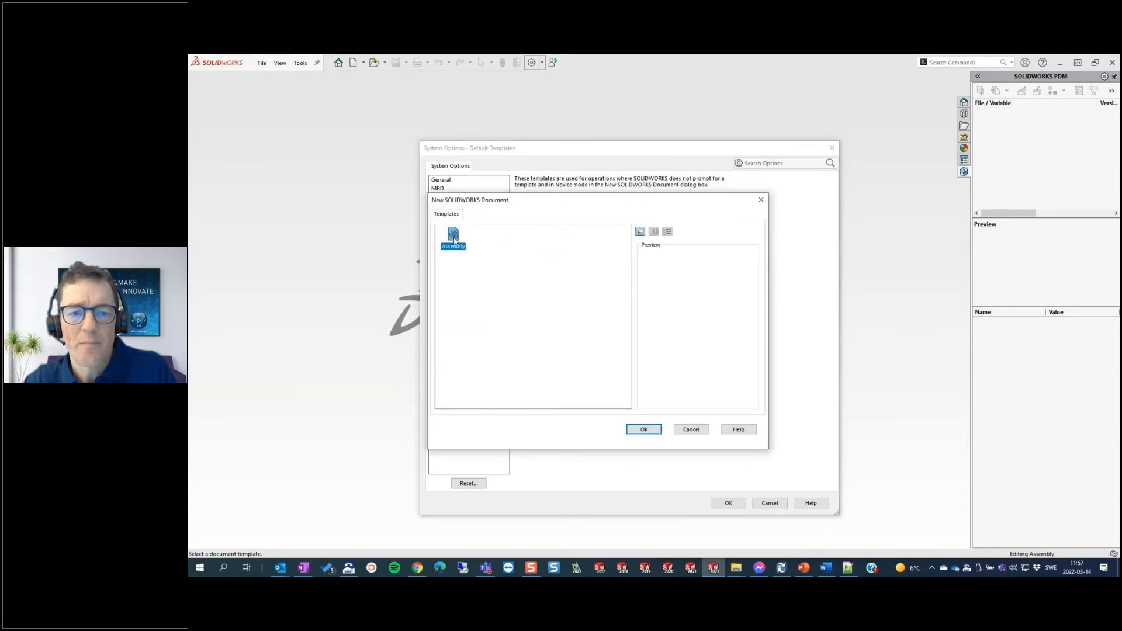
left_click(643, 430)
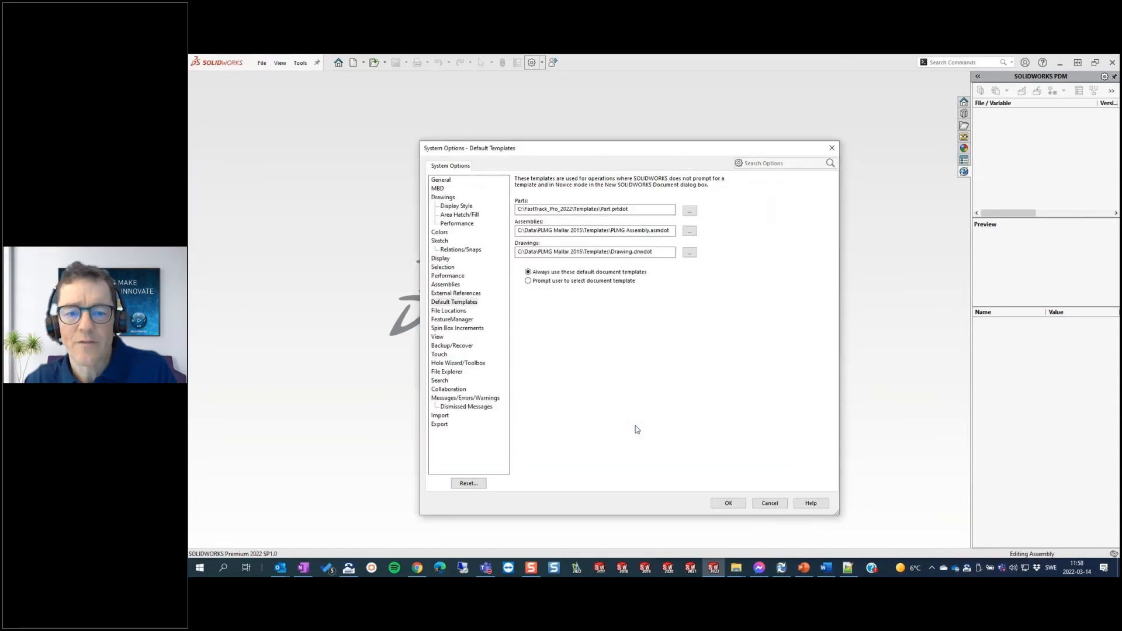
Set the default drawing template to the vault's PLMG A3.drwdot and apply the system options.
left_click(689, 252)
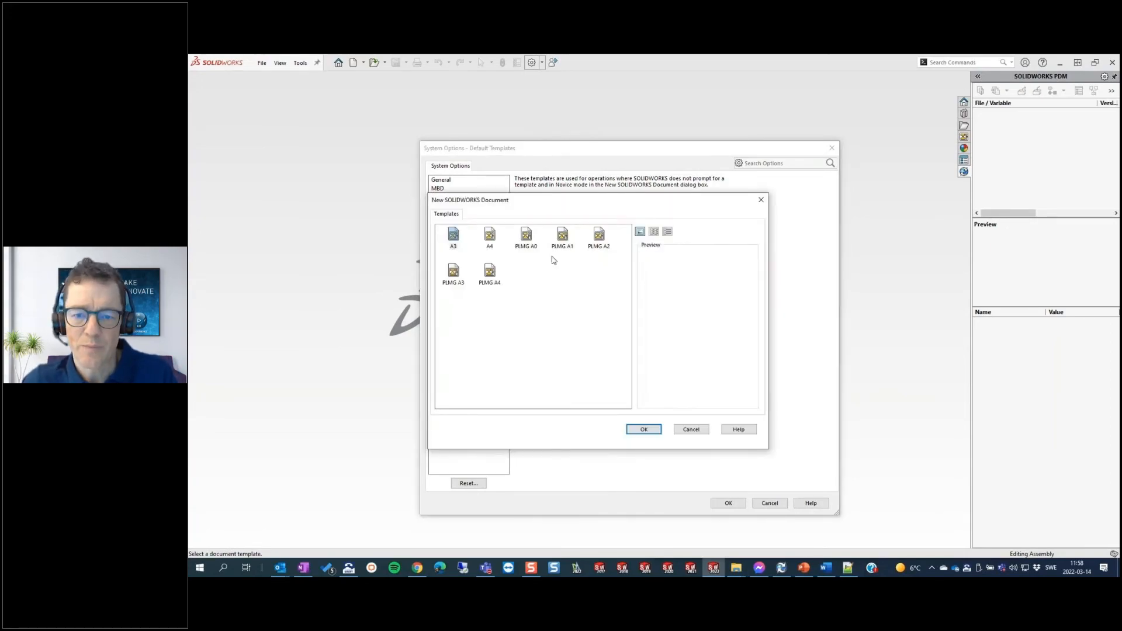
left_click(454, 273)
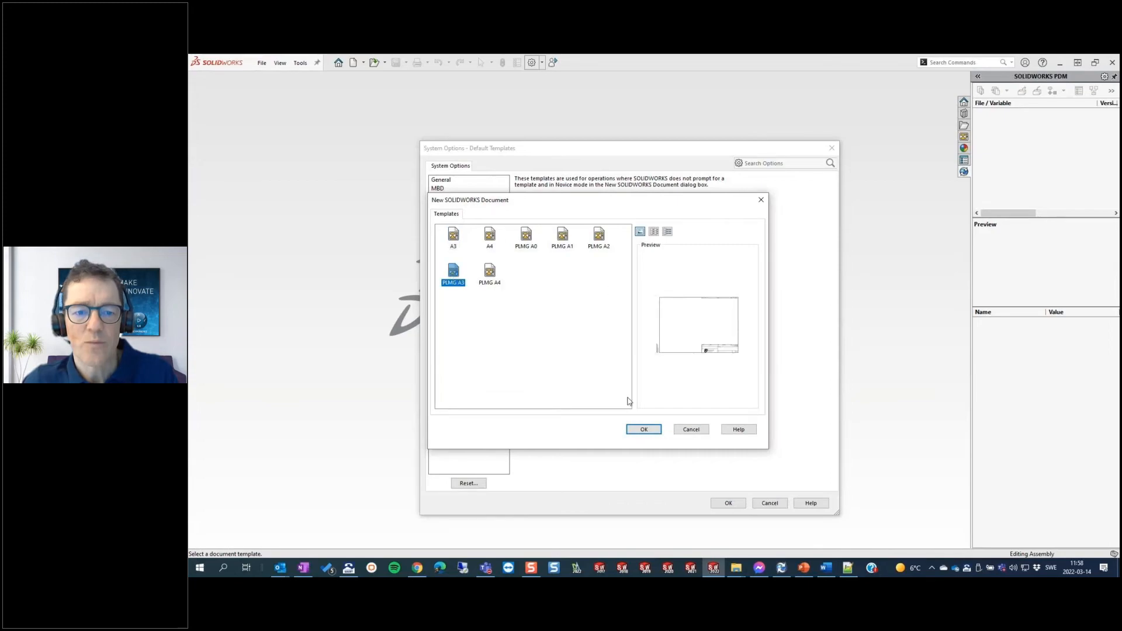
left_click(654, 429)
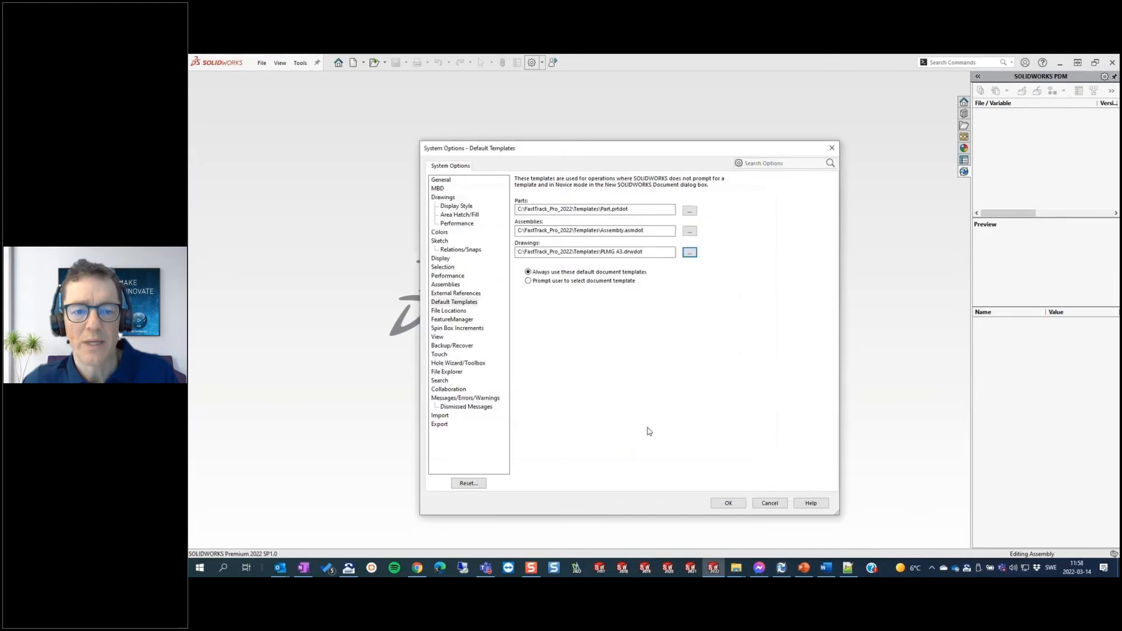
left_click(734, 505)
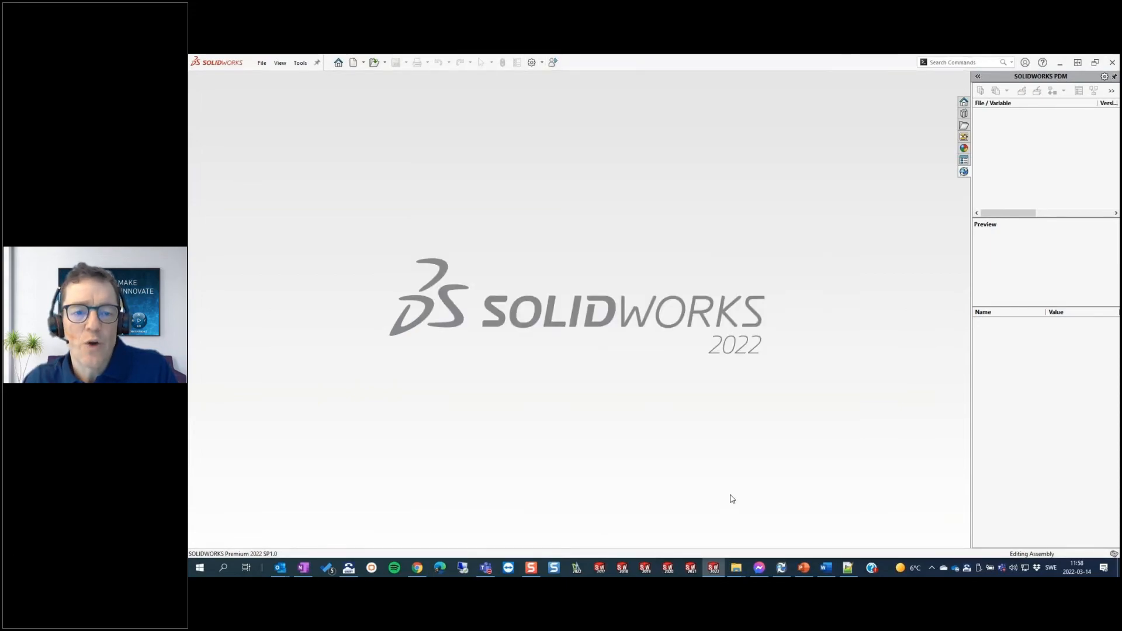
Switch to the vault's Templates folder in File Explorer, clear the local cache for all its files, and check PLMG A0.drwdot's version details.
mouse_move(736, 571)
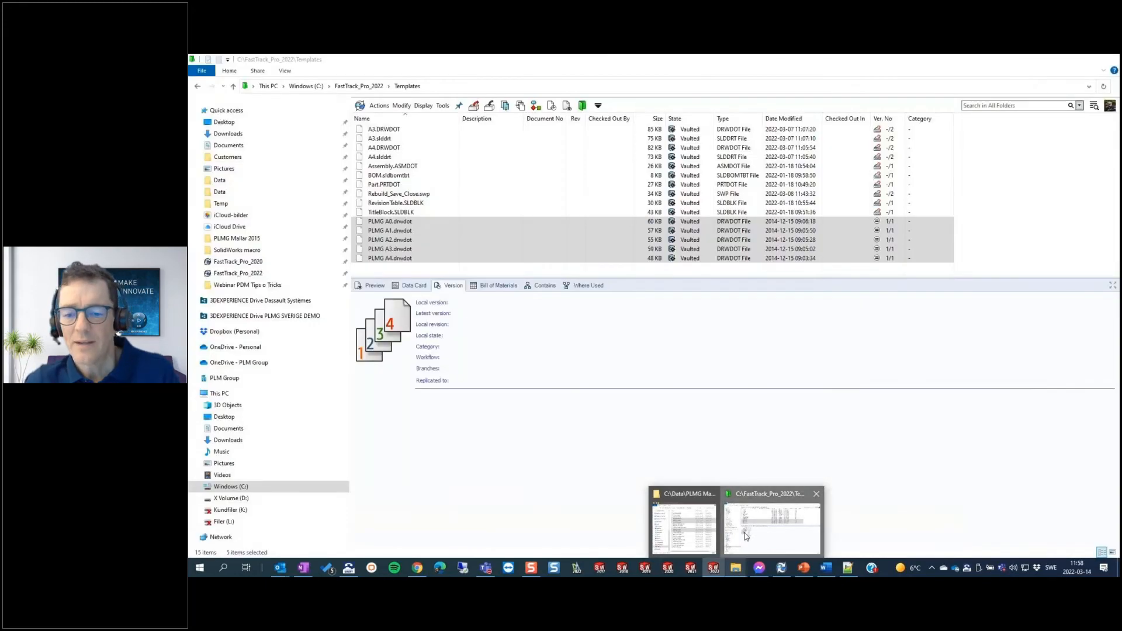
left_click(745, 534)
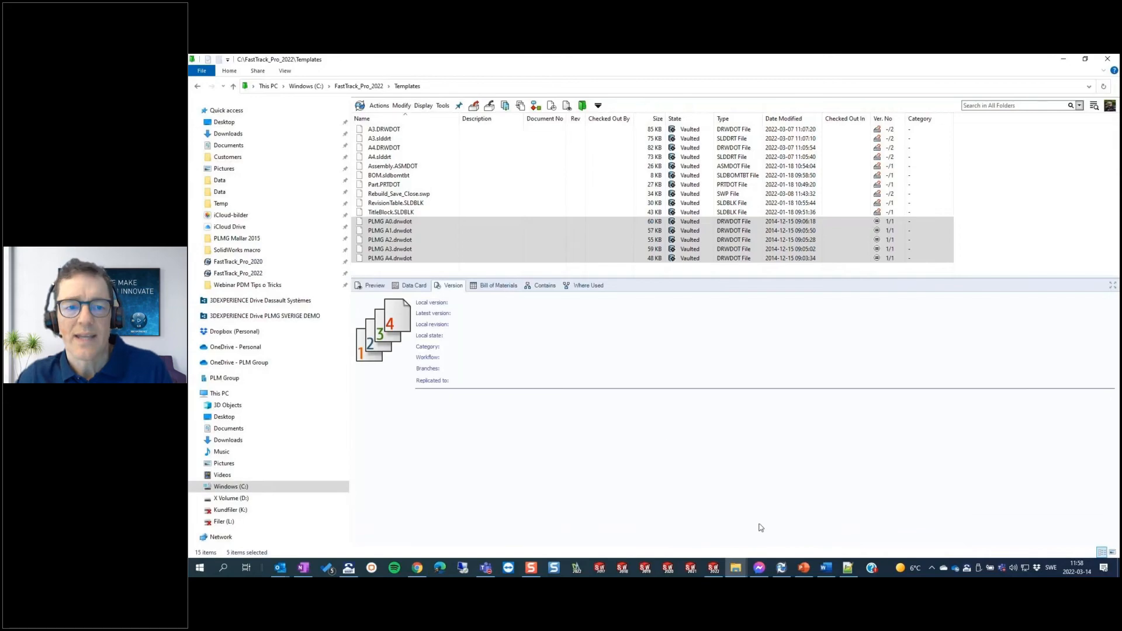
left_click(455, 273)
left_click_drag(455, 269, 442, 110)
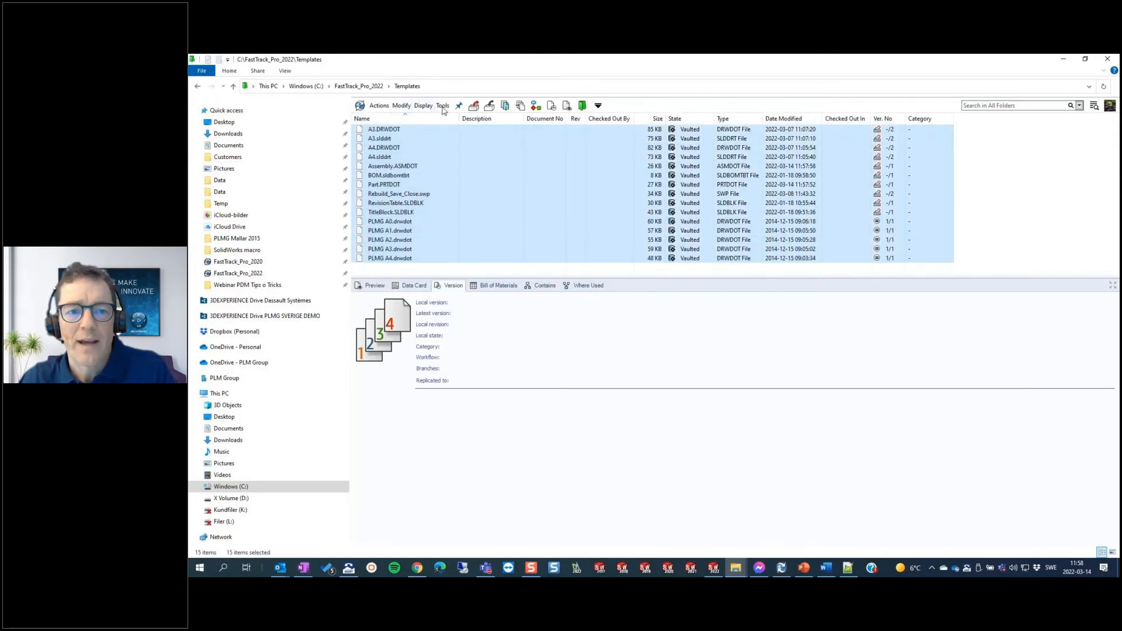
left_click(443, 106)
left_click(472, 193)
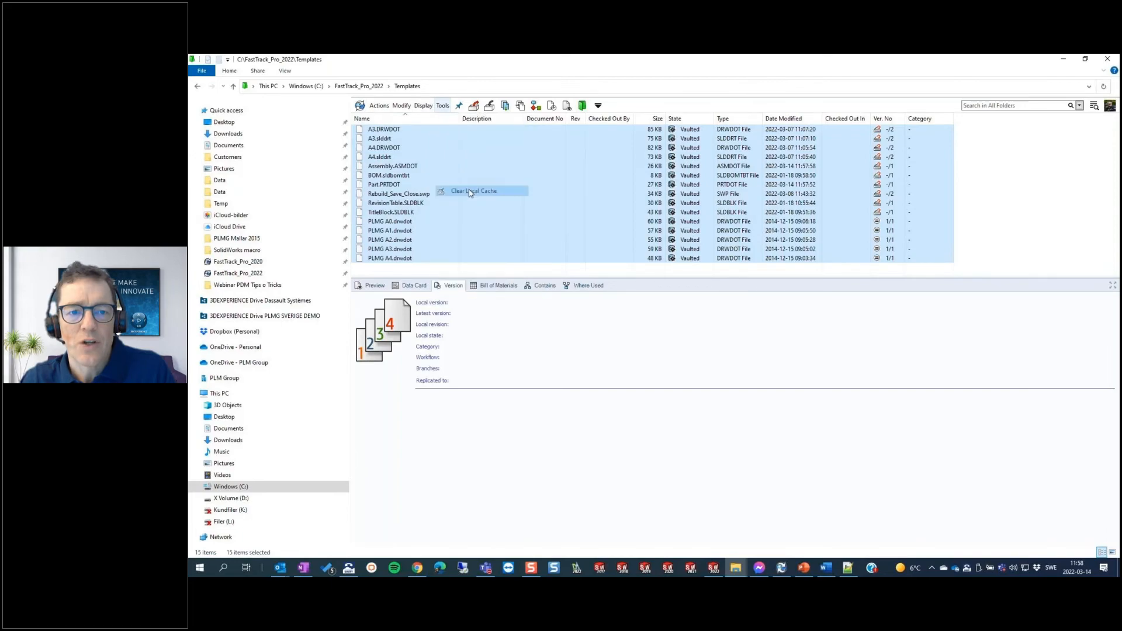
left_click(402, 222)
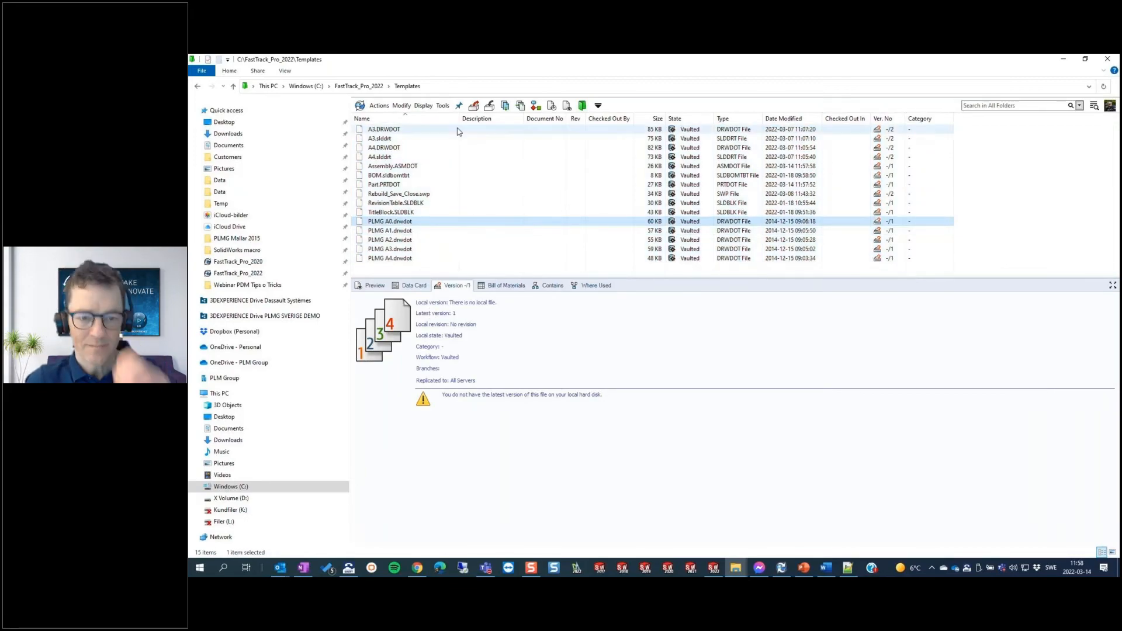
Go up to the FastTrack_Pro_2022 root folder and log out of the vault.
left_click(367, 87)
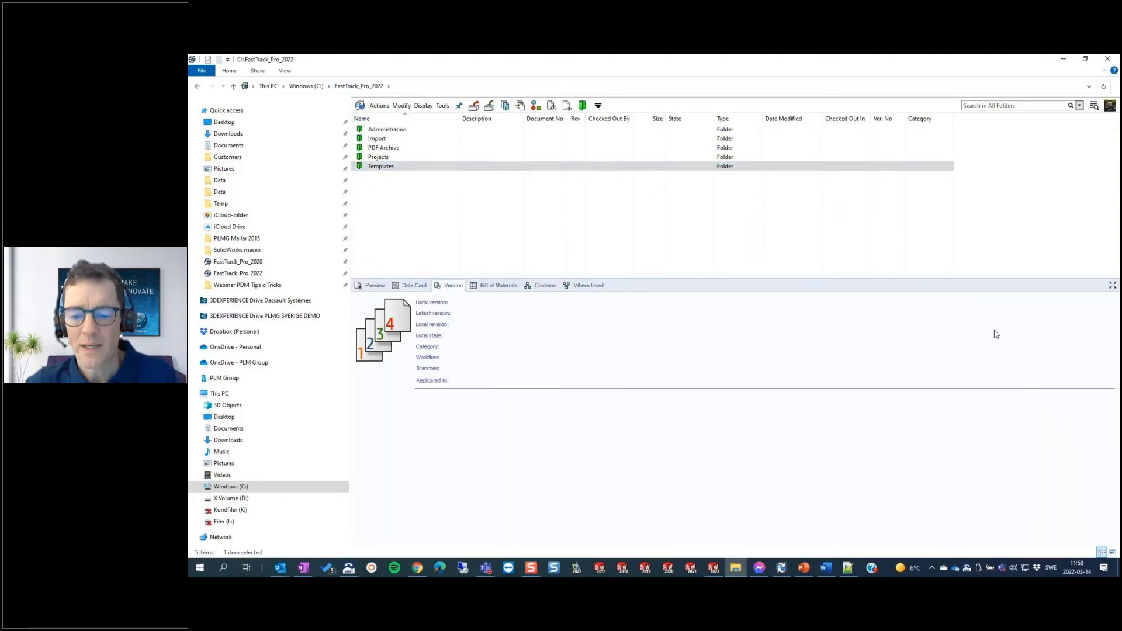
left_click(1108, 106)
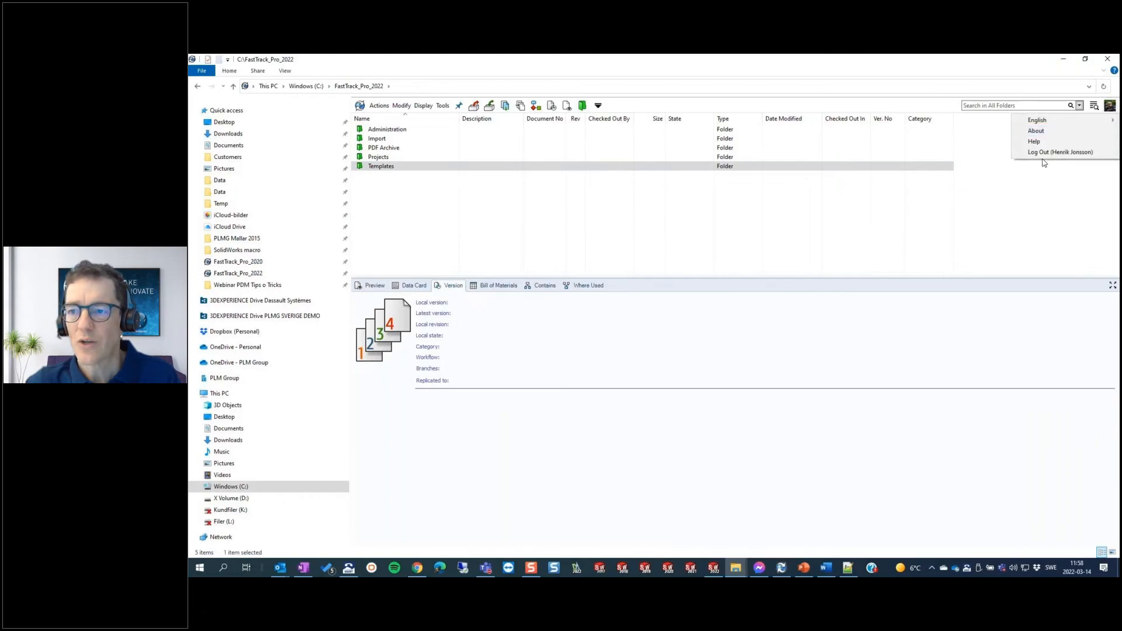
left_click(1043, 154)
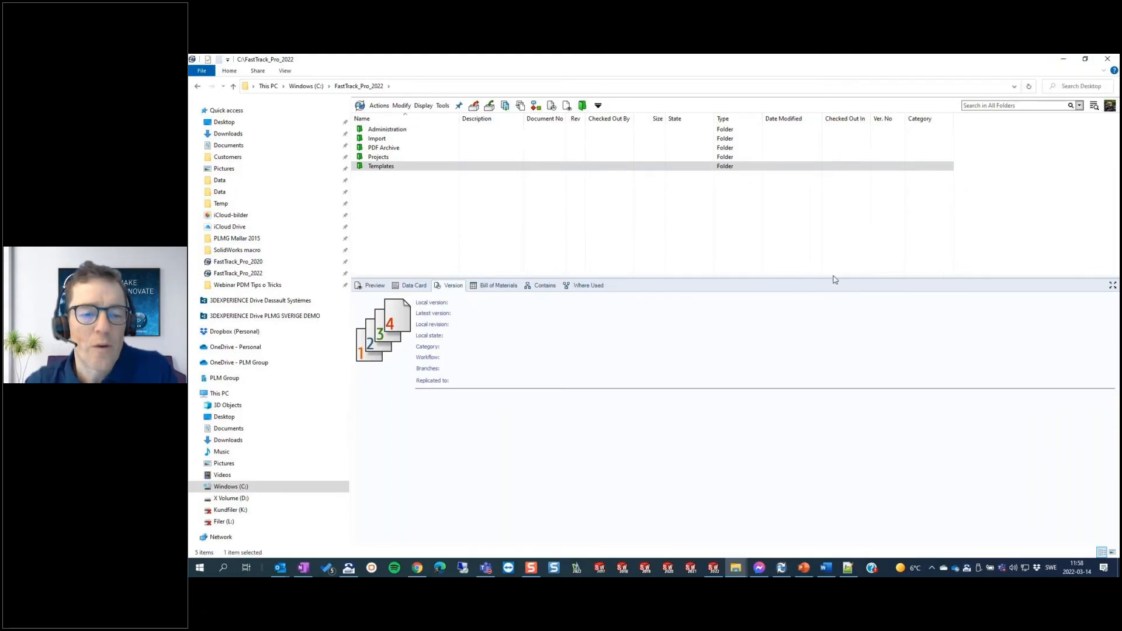
Switch to SOLIDWORKS PDM Administration and set the Engineers group's cache options to refresh the Templates folder's cache during log in.
left_click(788, 571)
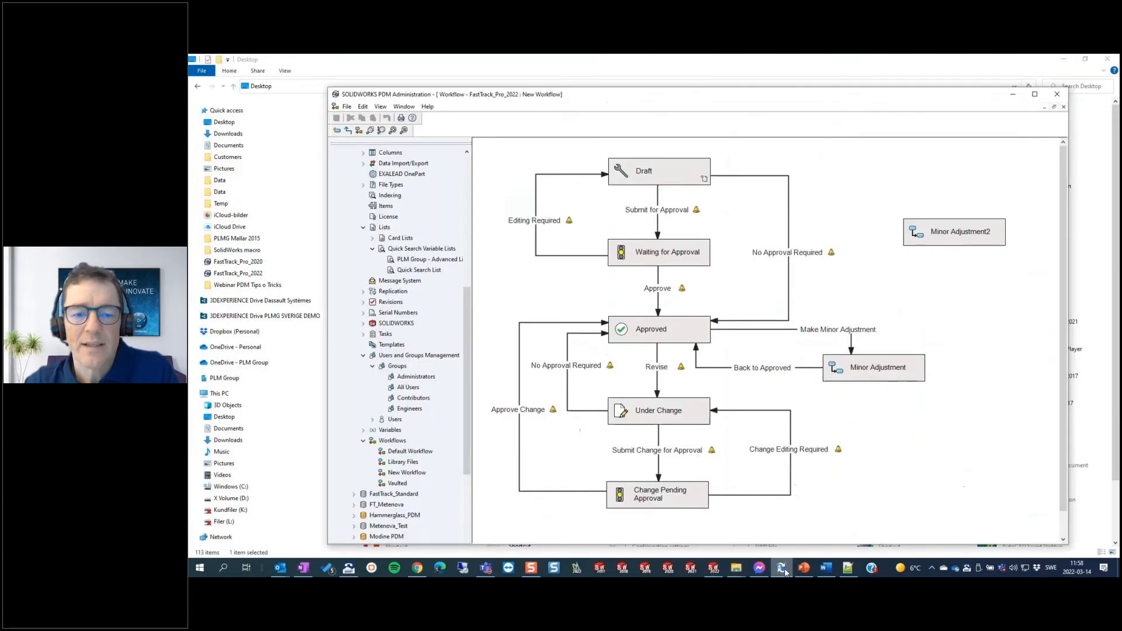
double_click(410, 410)
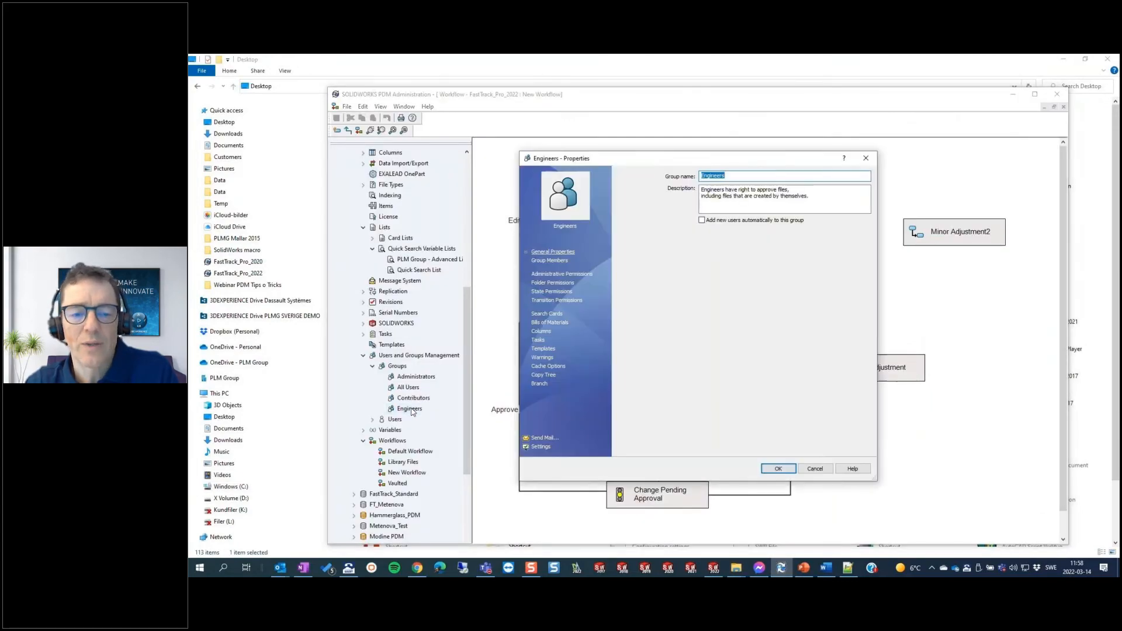
left_click(546, 366)
left_click(655, 266)
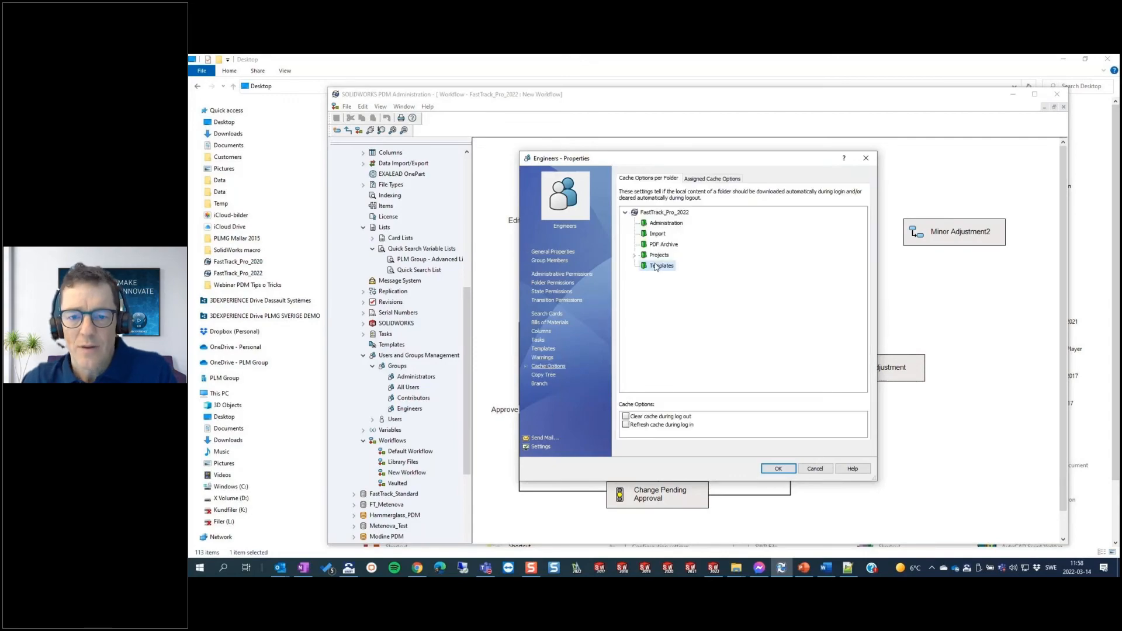
left_click(626, 426)
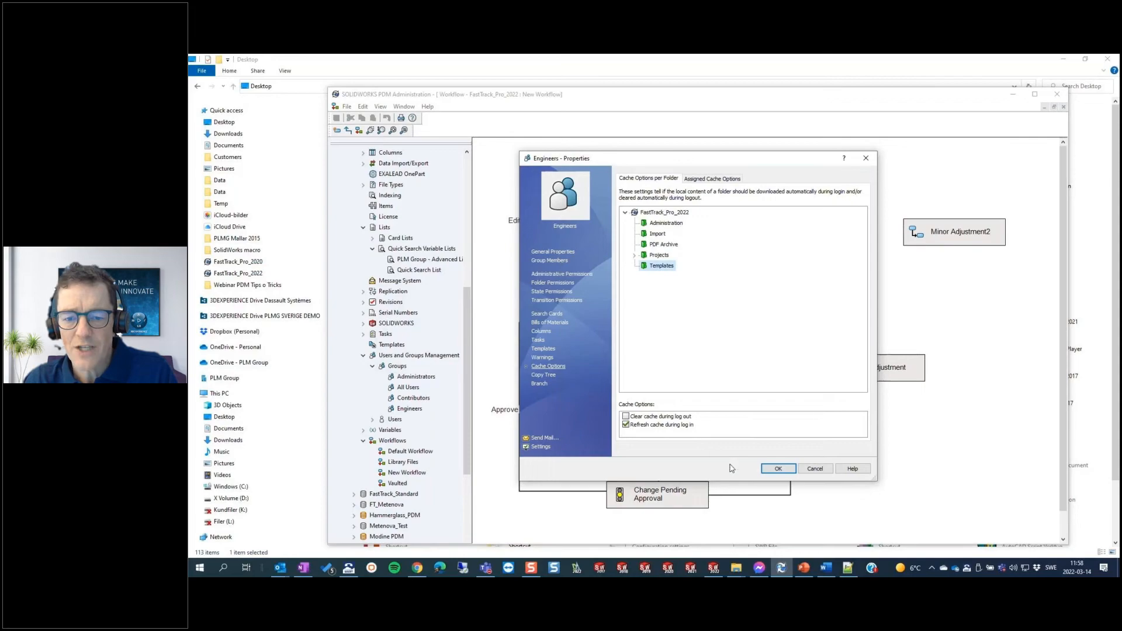
left_click(778, 469)
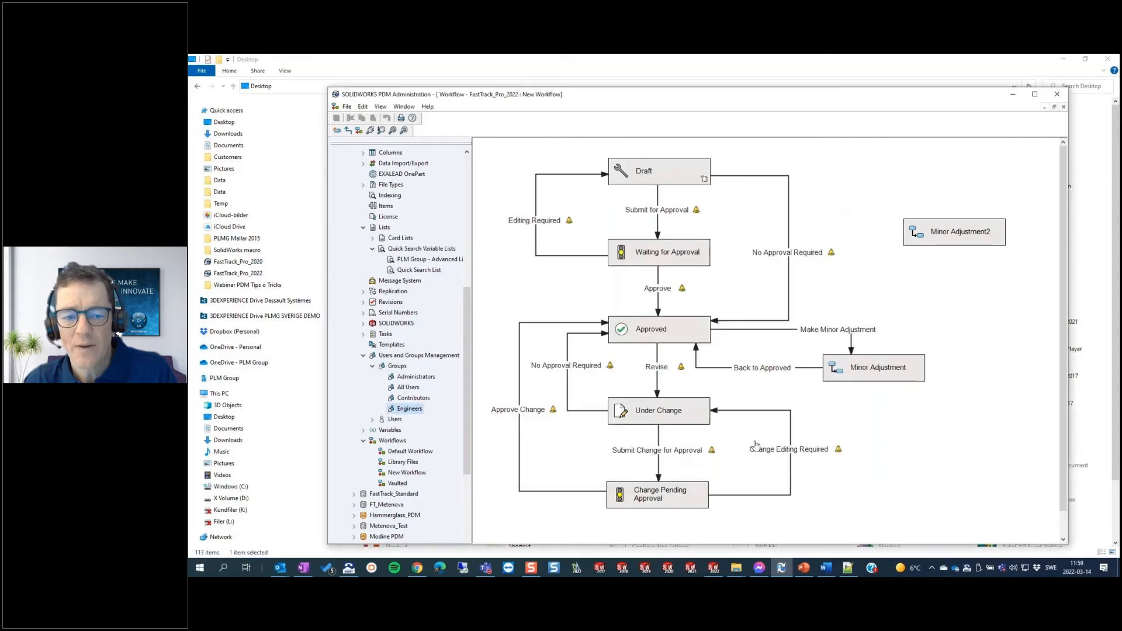
Return to File Explorer, log in to the FastTrack_Pro_2022 vault, and open its Templates folder.
left_click(582, 77)
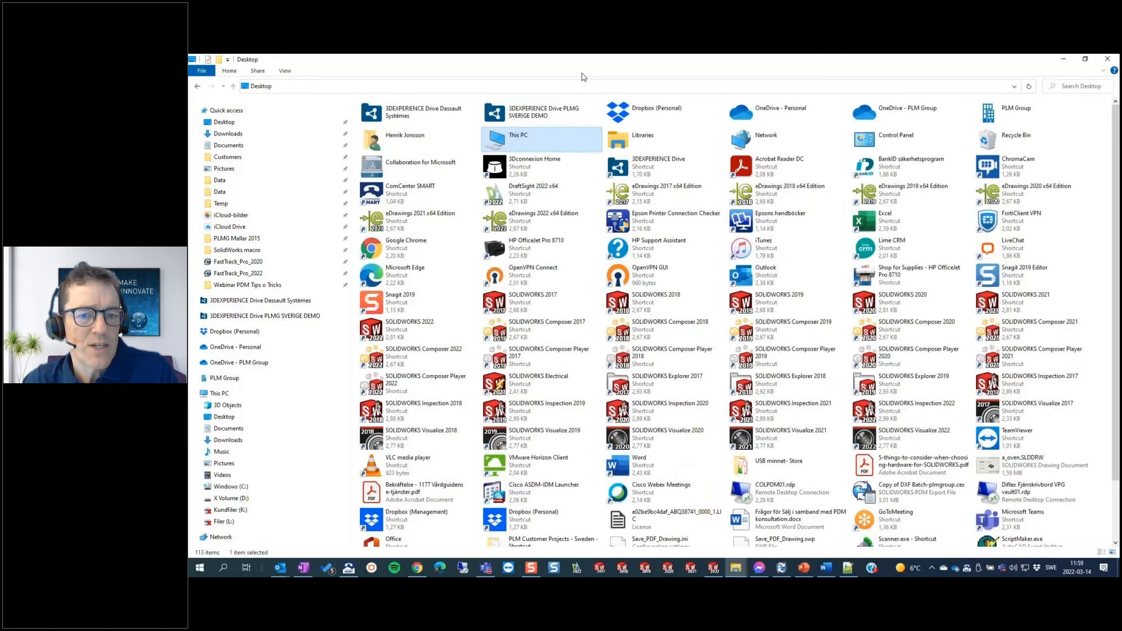
left_click(240, 274)
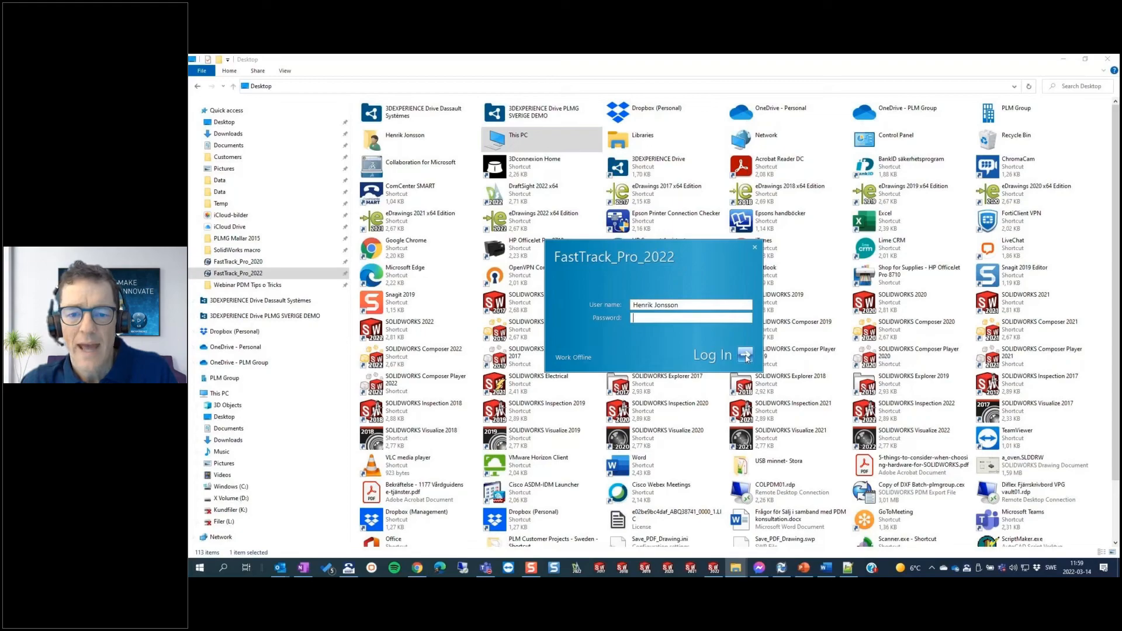
left_click(714, 354)
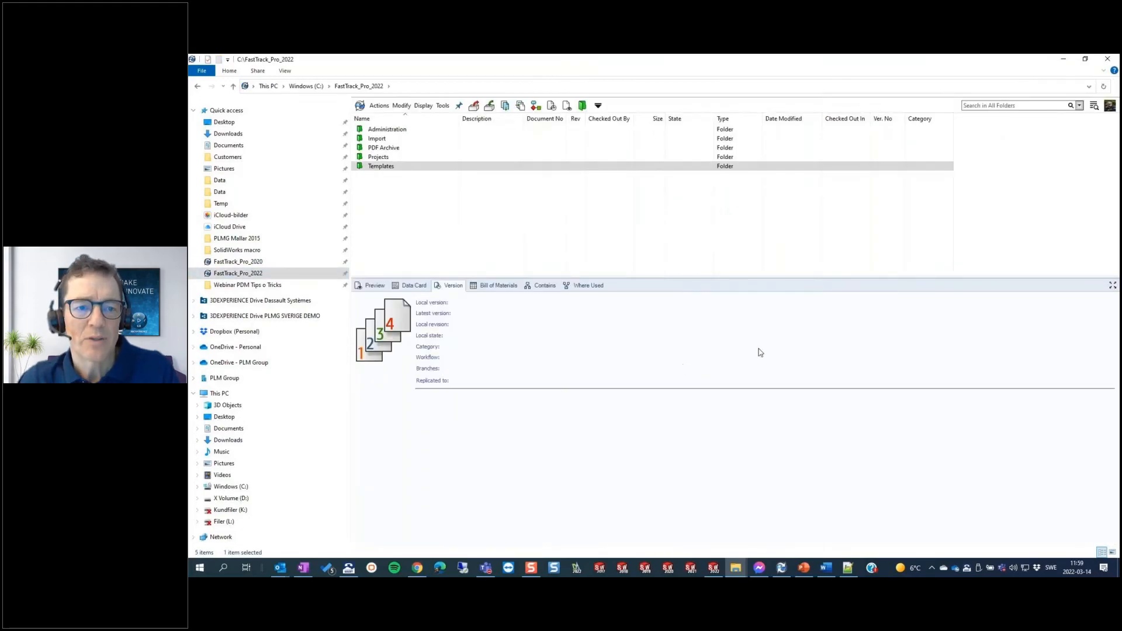
double_click(381, 166)
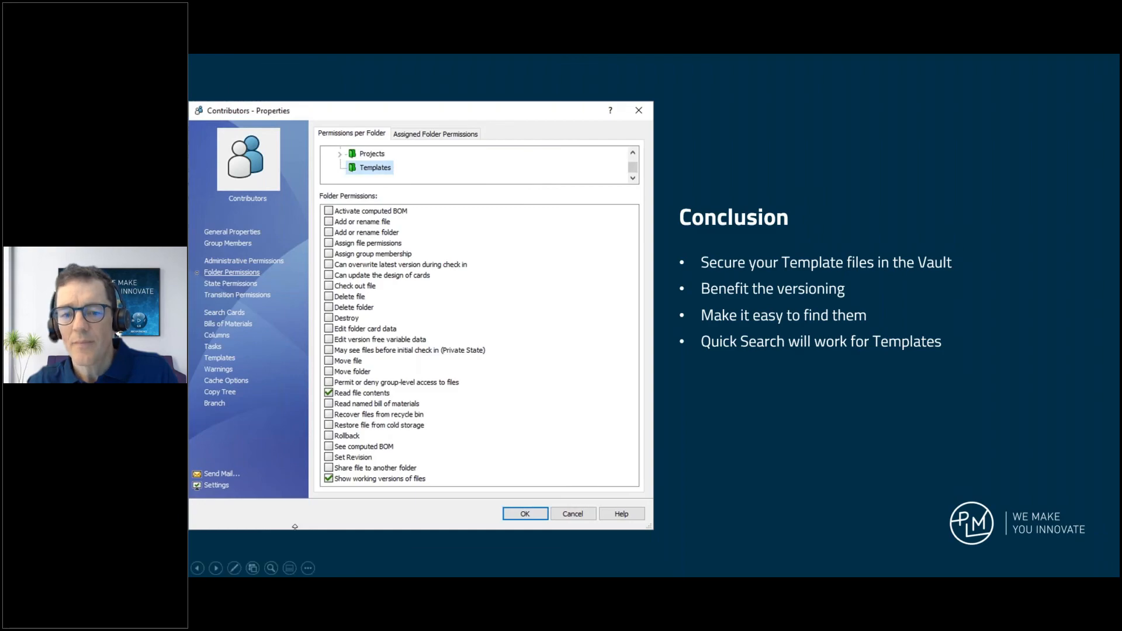
left_click(295, 528)
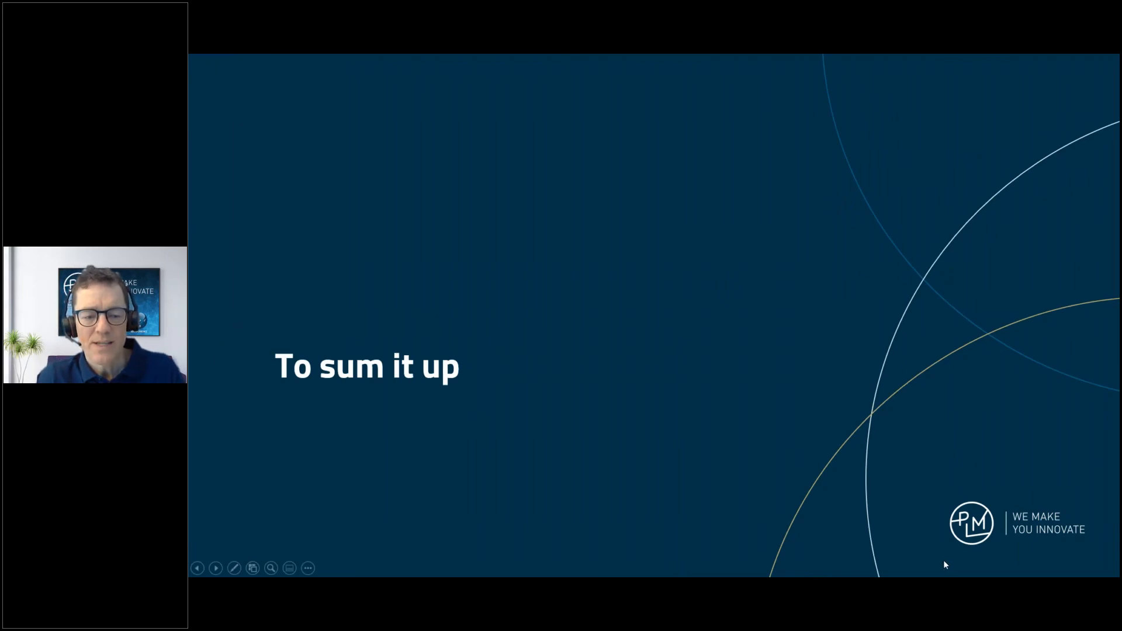
left_click(943, 562)
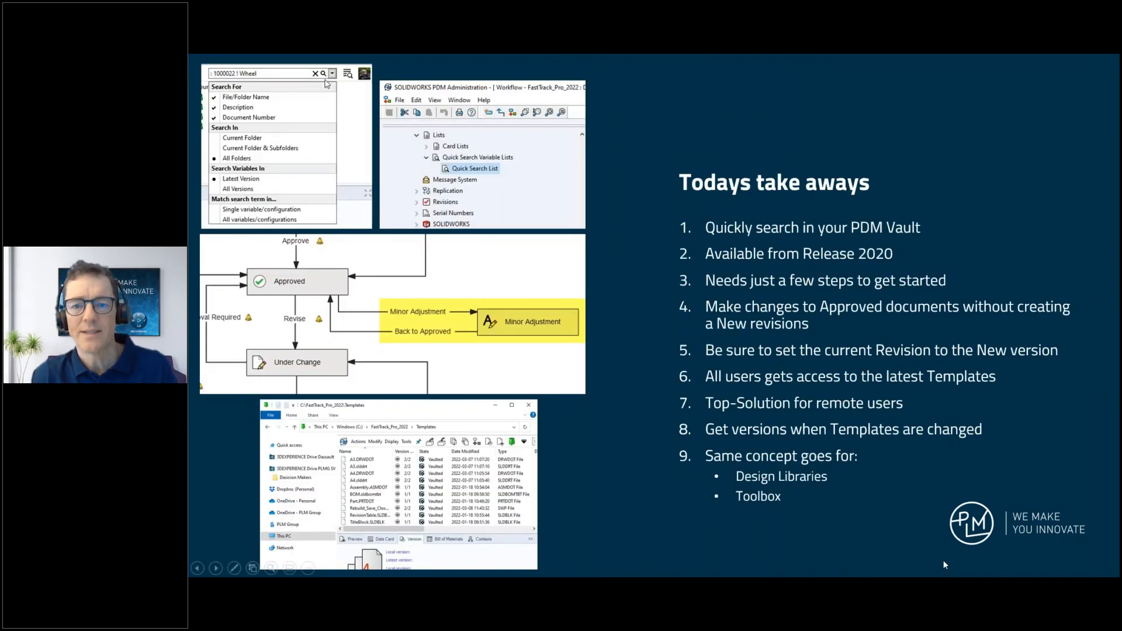